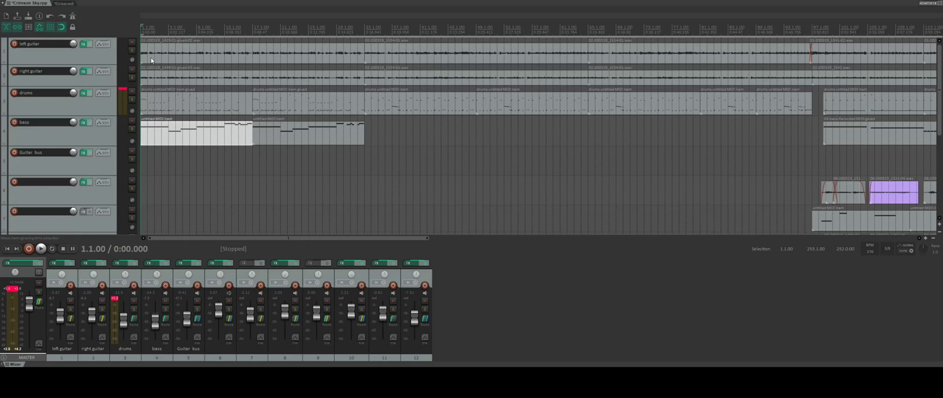
- Play the full mix from the start through the section around bars 107 to 126, and return to the beginning
key("space")
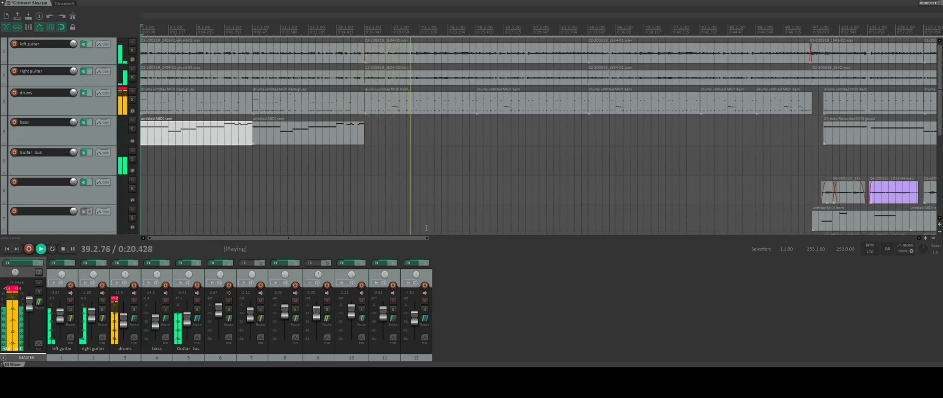
left_click_drag(419, 240, 479, 241)
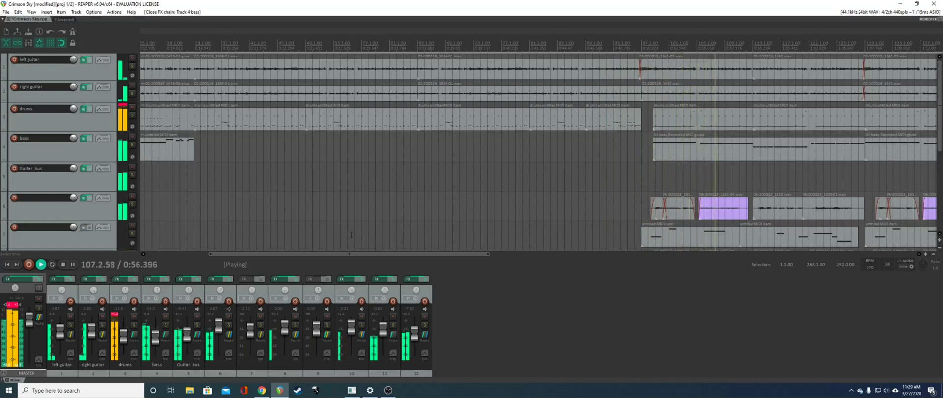
left_click_drag(337, 253, 448, 254)
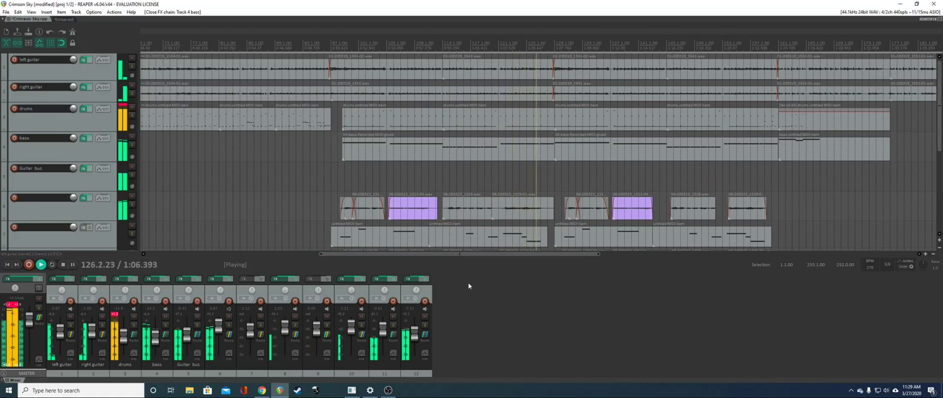
key("space")
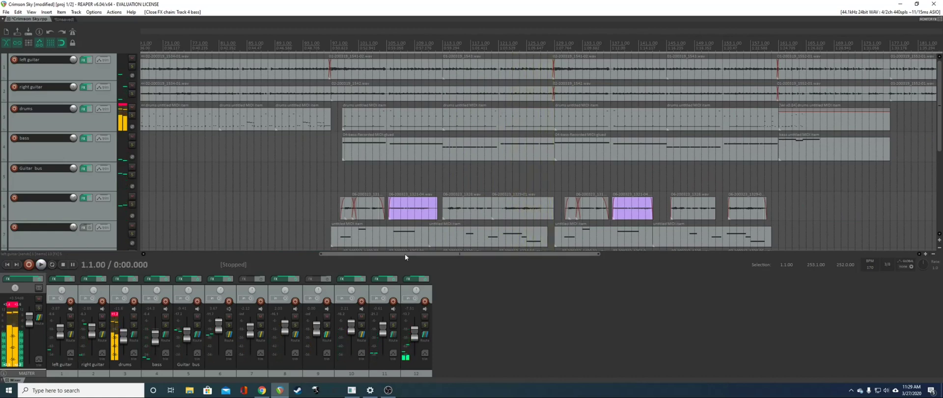
left_click_drag(405, 253, 216, 255)
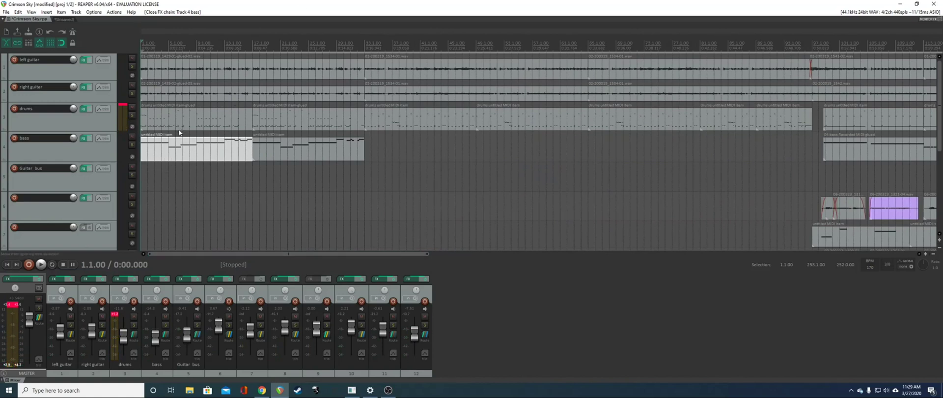
- Look over the plugins in the bass track's effects chain and close it
left_click(83, 138)
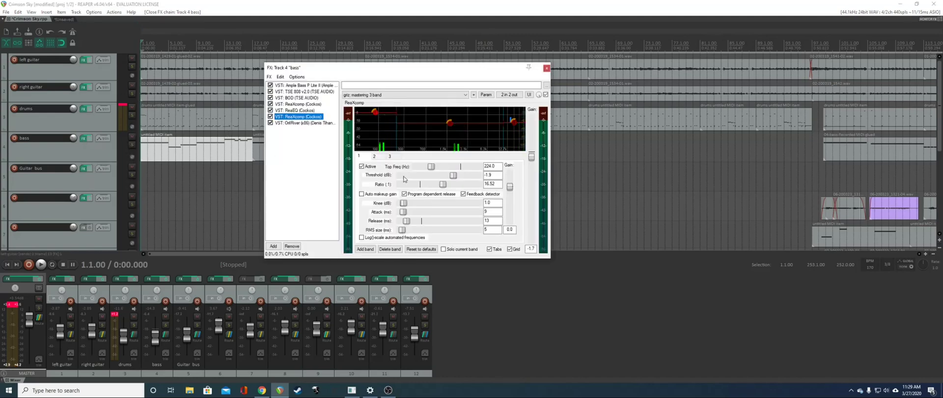
left_click_drag(348, 72, 528, 56)
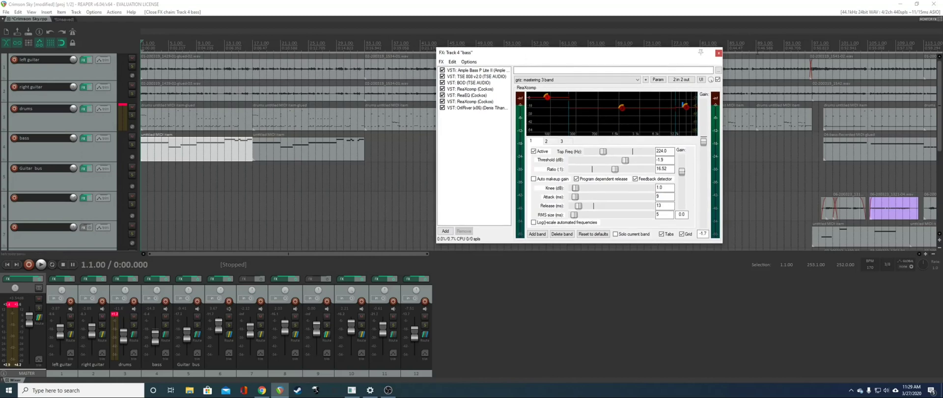
left_click(719, 54)
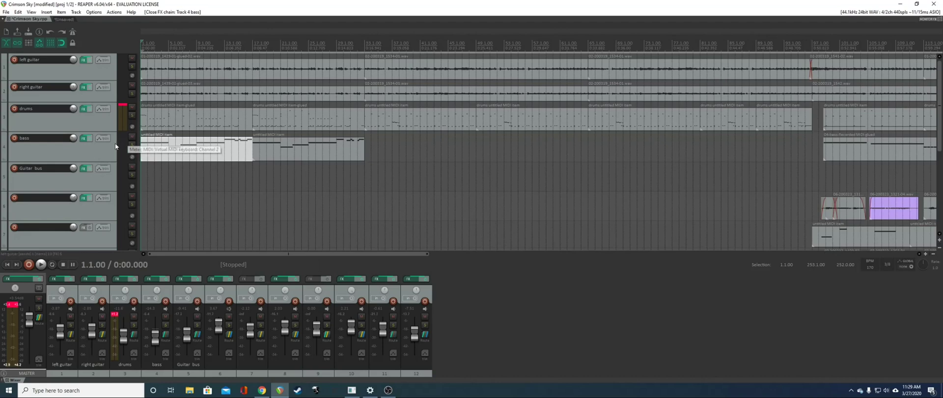
- Solo the bass and drums tracks and play them together from the start of the song
left_click(99, 156)
left_click(83, 125)
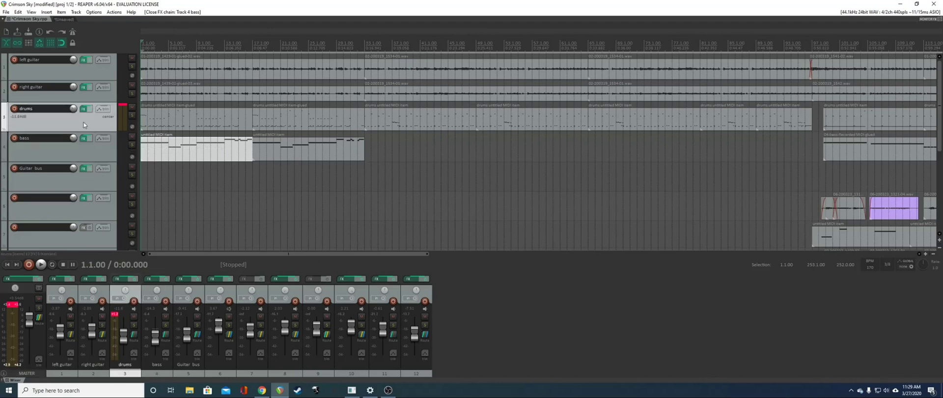
left_click(90, 156)
left_click(131, 145)
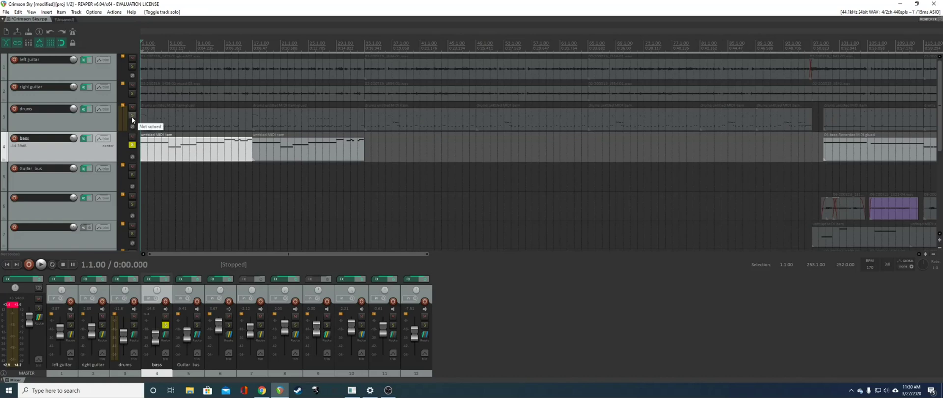
left_click(132, 116)
key("space")
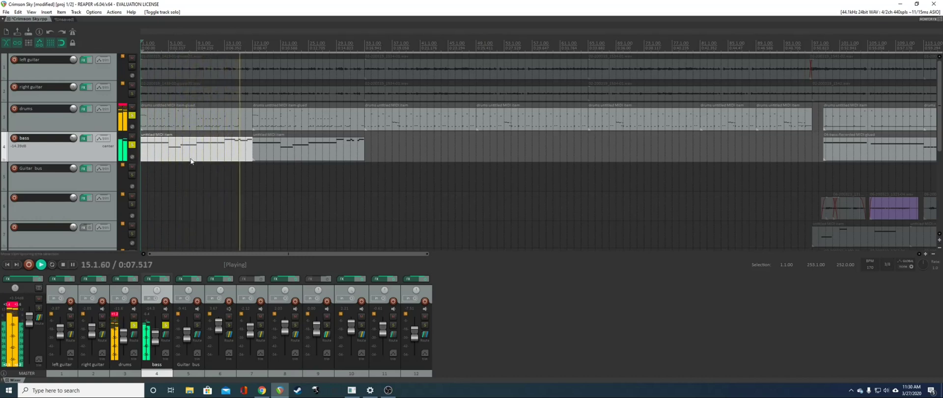
key("space")
- Remove the solo from the drums and play the bass track alone
left_click(132, 115)
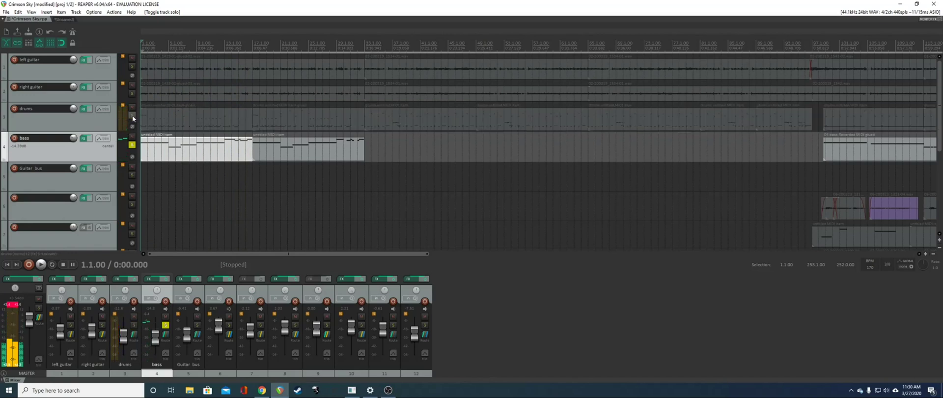
key("space")
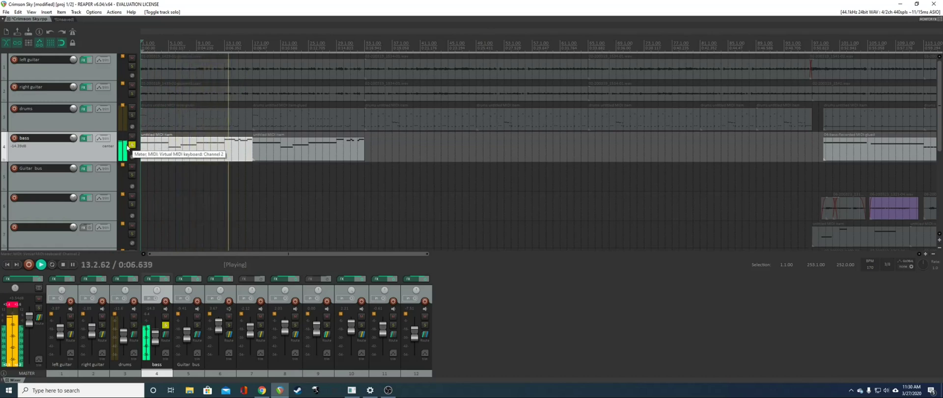
key("space")
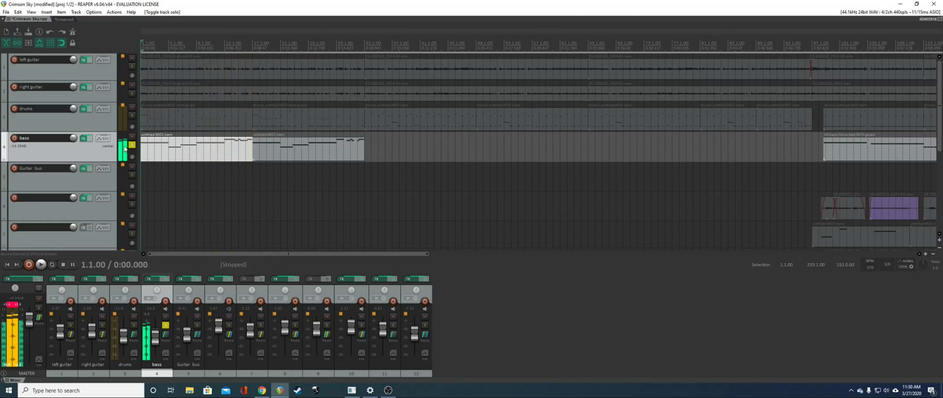
- Bypass every plugin except Ample Bass P Lite II in the bass track's effects chain and bring up that instrument's interface
left_click(83, 139)
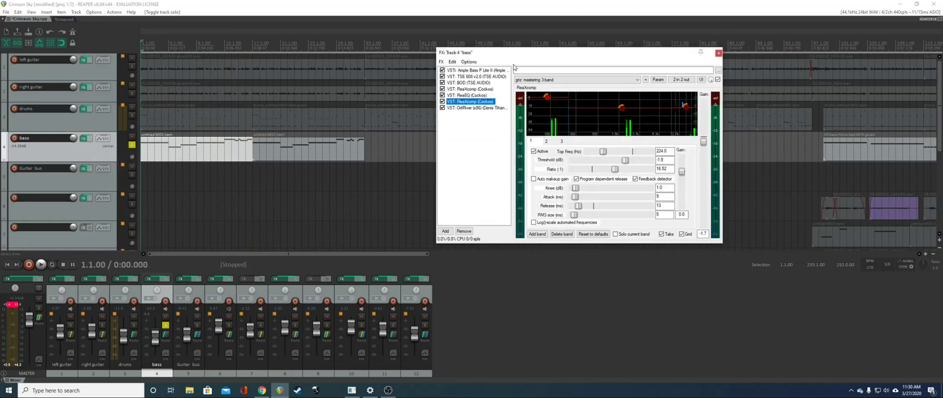
left_click_drag(509, 56, 110, 55)
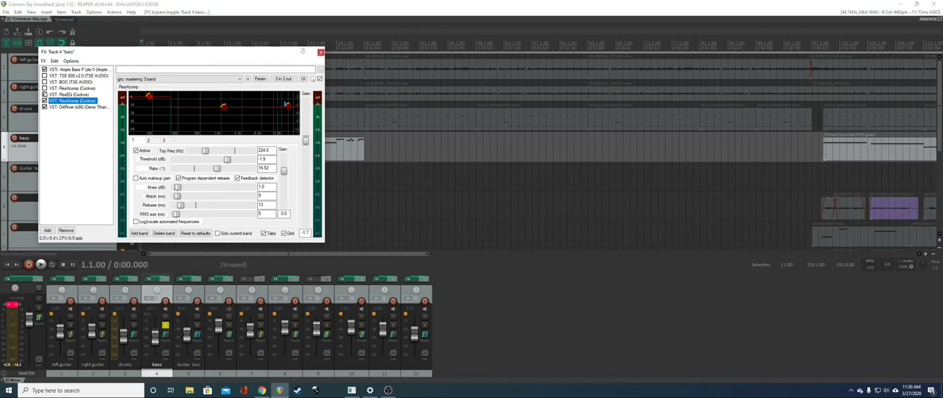
left_click(73, 69)
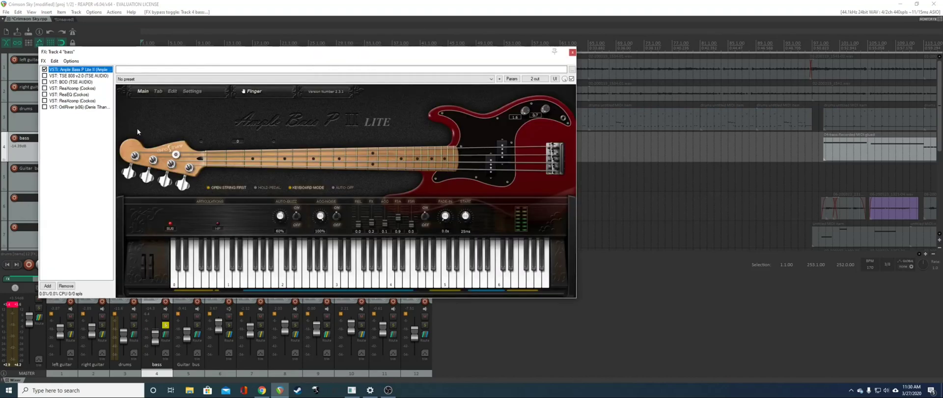
left_click_drag(242, 53, 379, 32)
- Play the dry bass while raising its track volume to about -3.3 dB, and bring the volume back down after stopping
key("space")
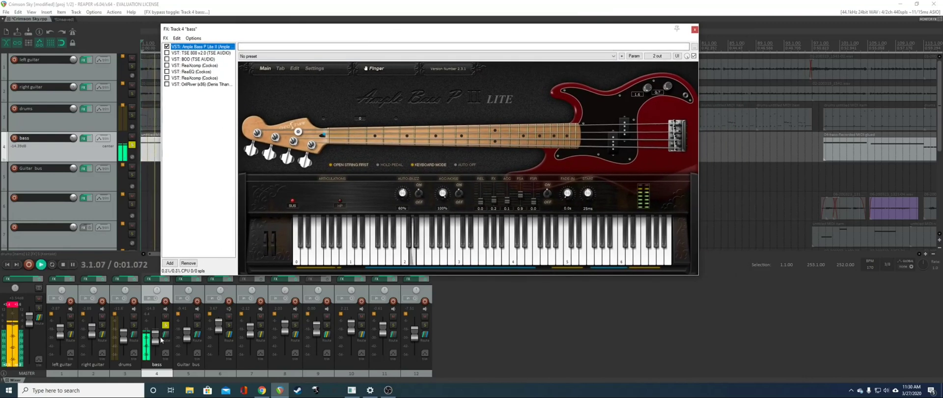
left_click_drag(161, 338, 156, 335)
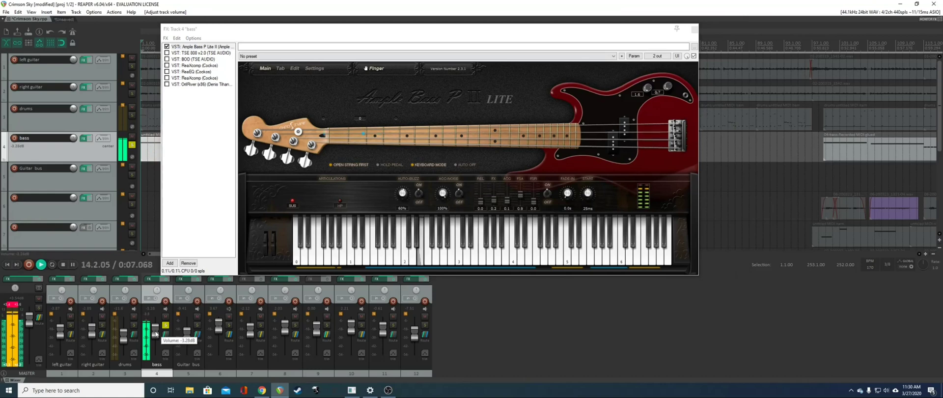
key("space")
left_click_drag(156, 335, 154, 345)
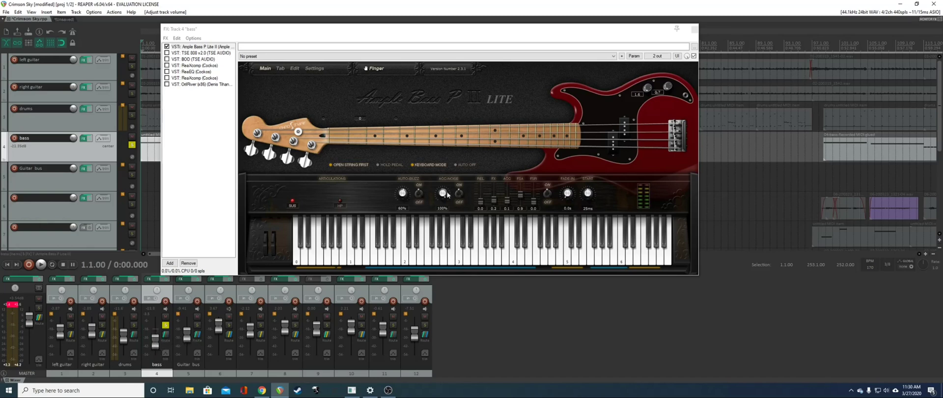
- Bring up the TSE 808 pedal, raise the bass track volume to about -15.2 dB and briefly play the dry bass
mouse_move(444, 194)
left_mouse_down()
mouse_move(445, 208)
mouse_move(450, 195)
left_mouse_up()
left_click_drag(398, 33, 314, 42)
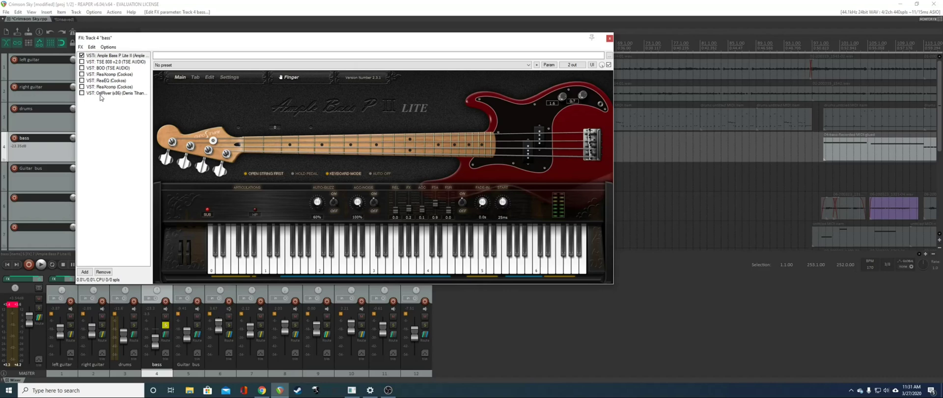
left_click(109, 68)
left_click(107, 62)
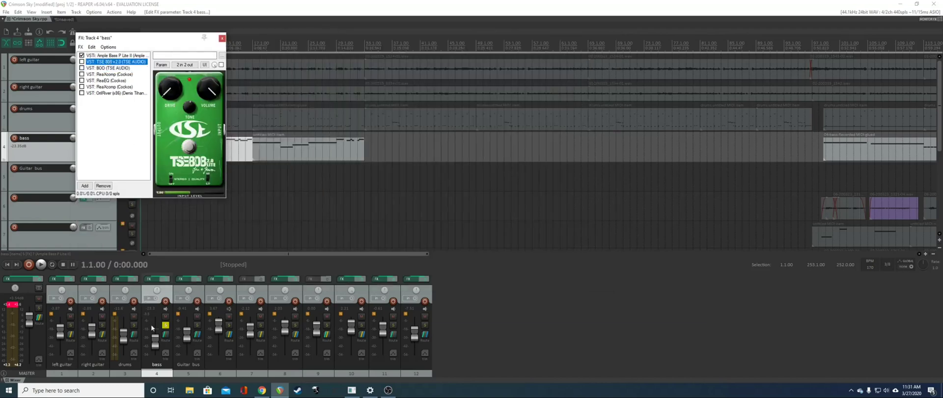
left_click_drag(151, 324, 151, 319)
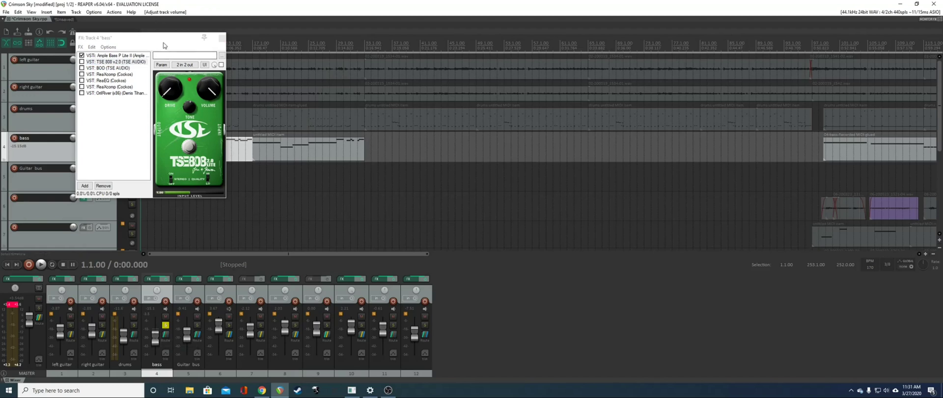
key("space")
key("space")
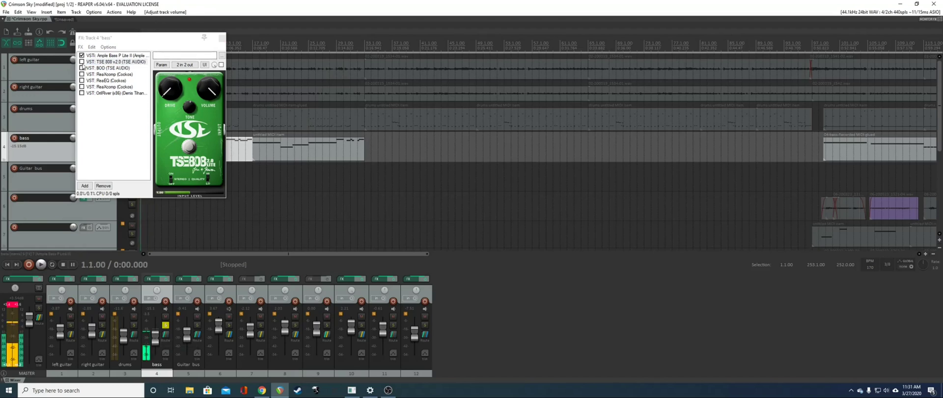
- Enable the TSE 808 overdrive on the bass track and play the bass through it
left_click(82, 62)
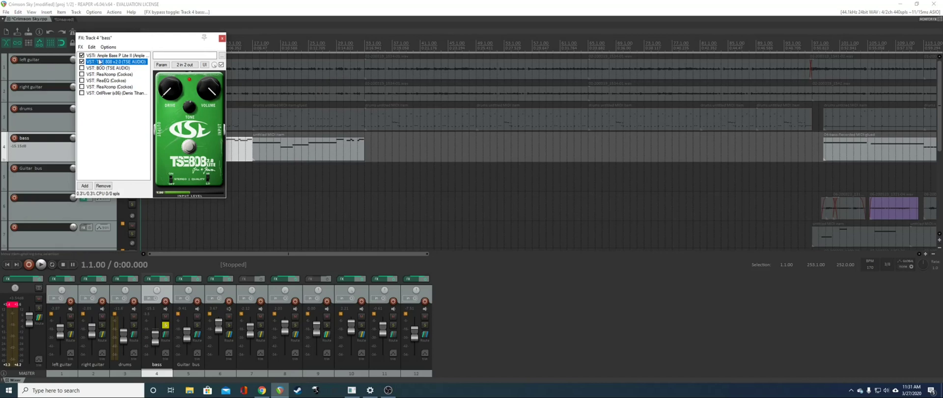
left_click(108, 68)
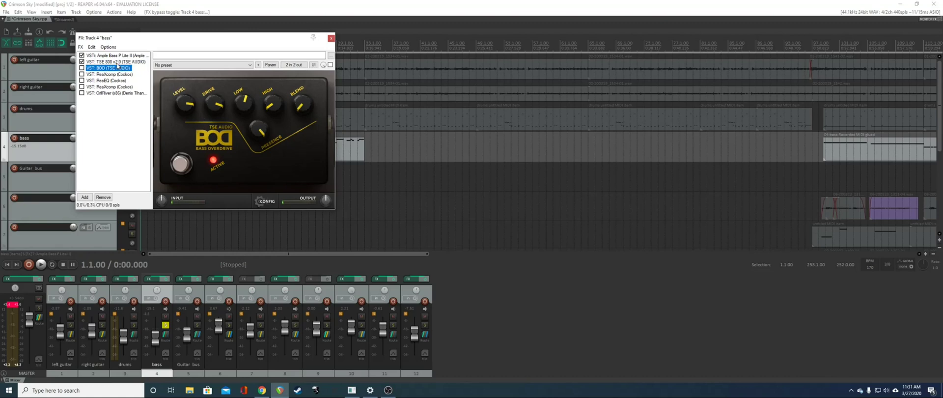
left_click(116, 62)
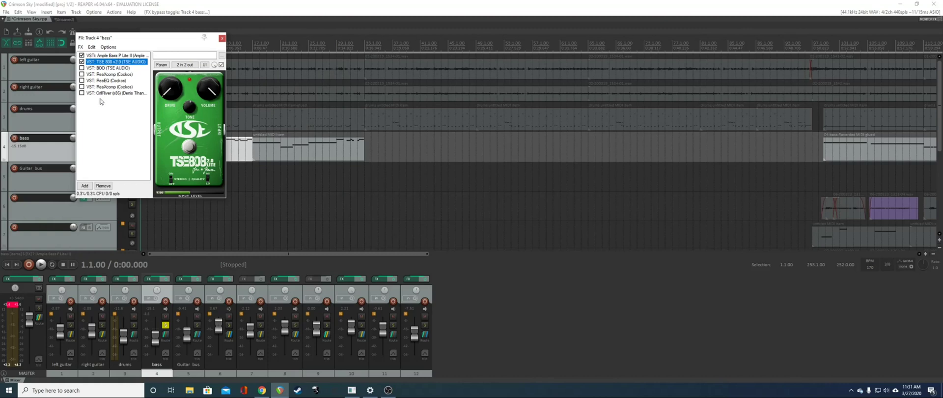
left_click(82, 62)
key("space")
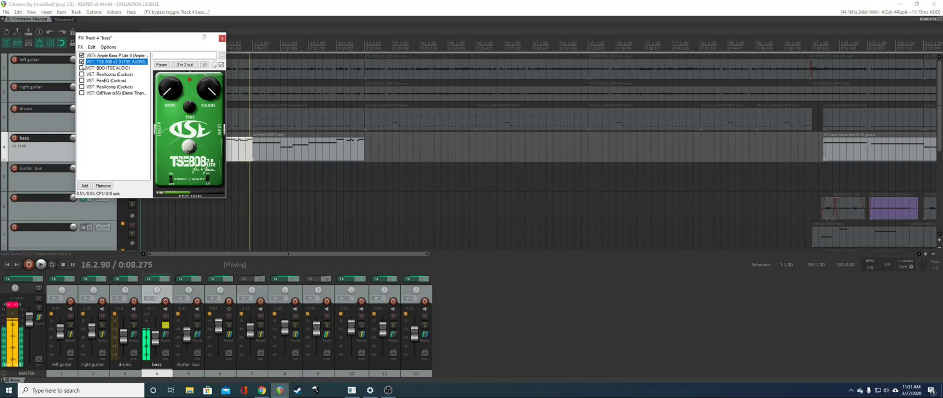
key("space")
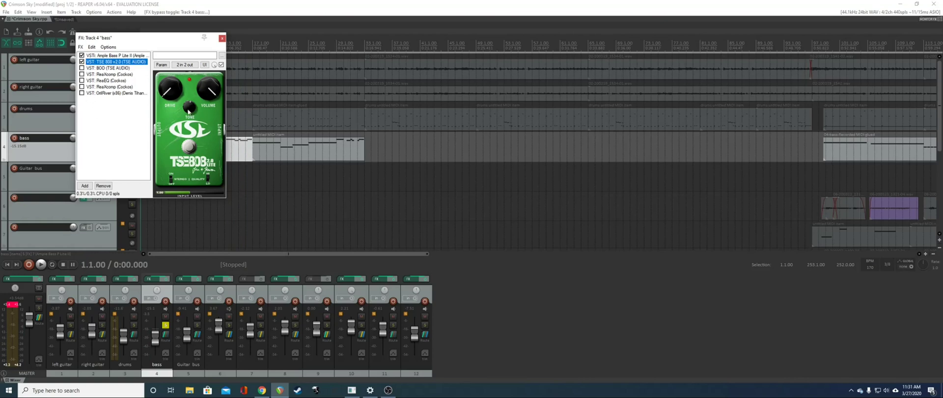
- Adjust the TSE 808's Tone knob while playing the bass track
key("space")
left_click(191, 114)
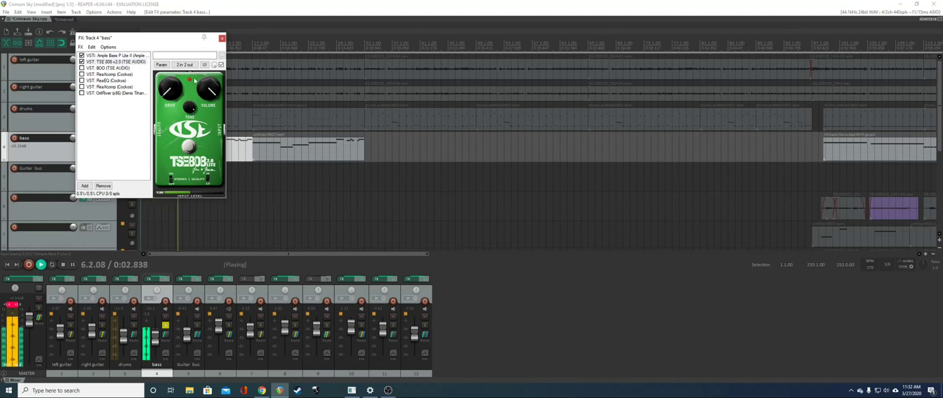
key("space")
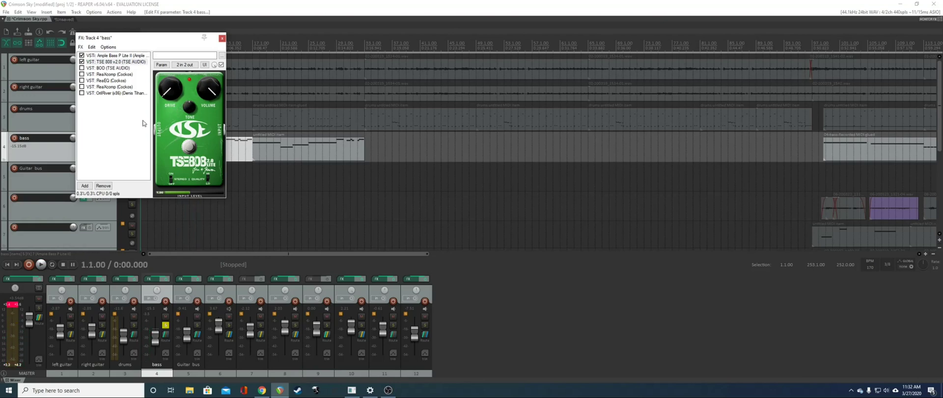
- Enable the BOD bass overdrive after the TSE 808 and play the bass through both pedals
left_click(105, 63)
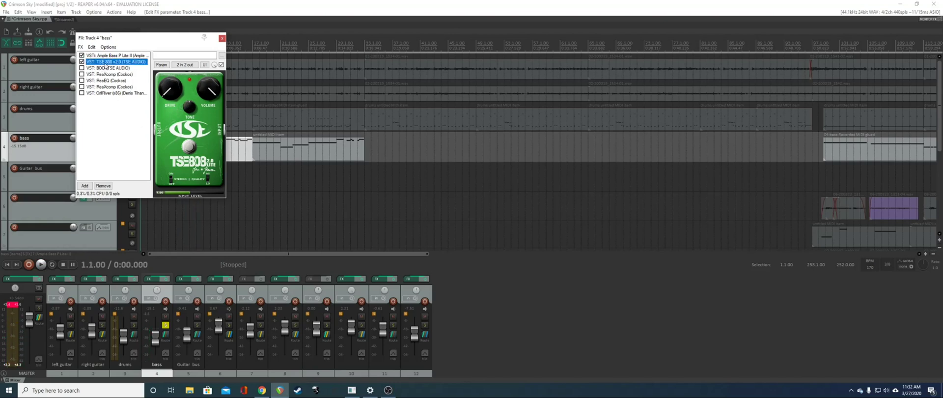
left_click(105, 69)
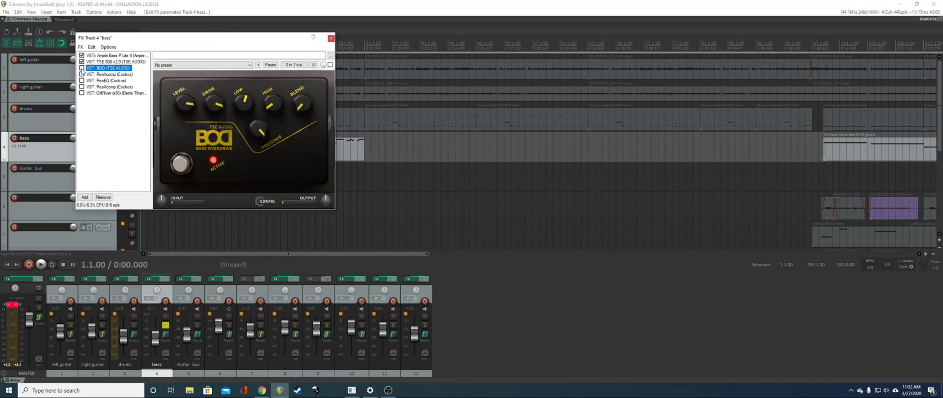
left_click(81, 69)
key("space")
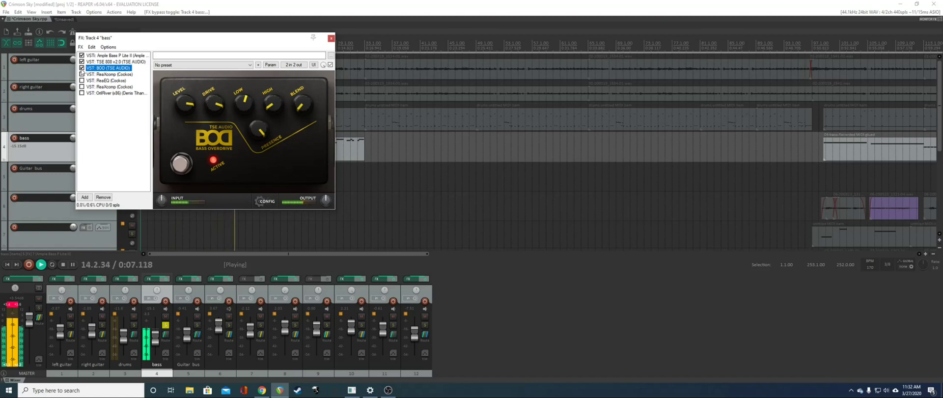
key("space")
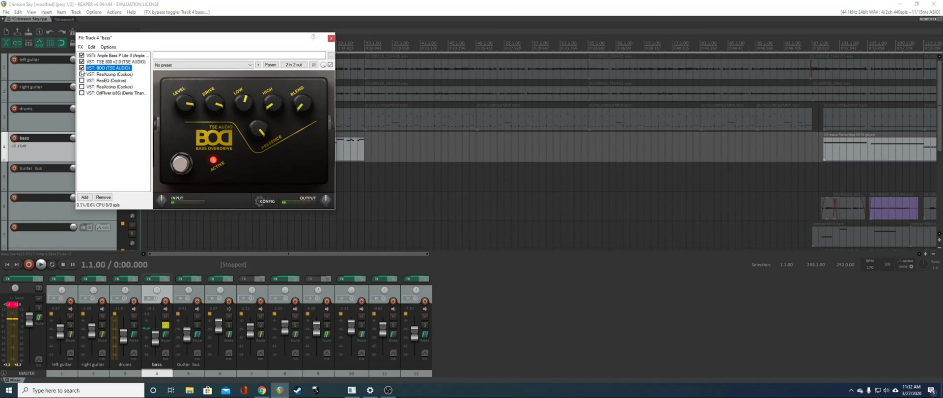
- Review the Ample Bass, TSE 808 and BOD plugins in the bass track's effects chain
mouse_move(150, 42)
left_mouse_down()
mouse_move(137, 52)
mouse_move(230, 50)
mouse_move(152, 46)
left_mouse_up()
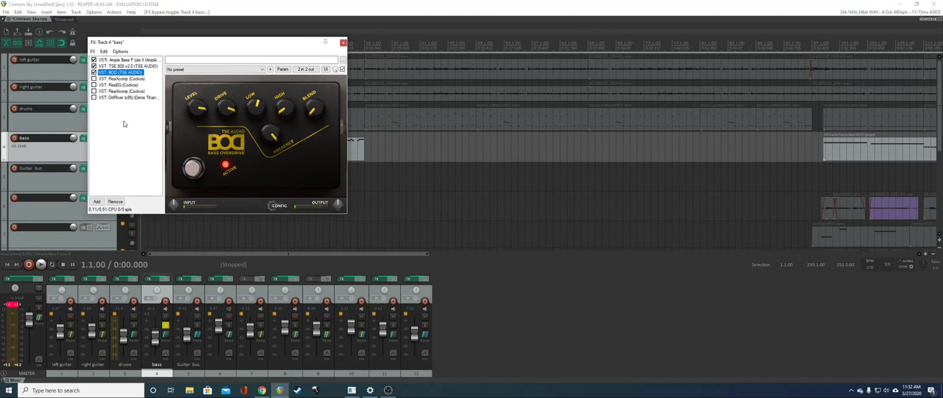
left_click(123, 66)
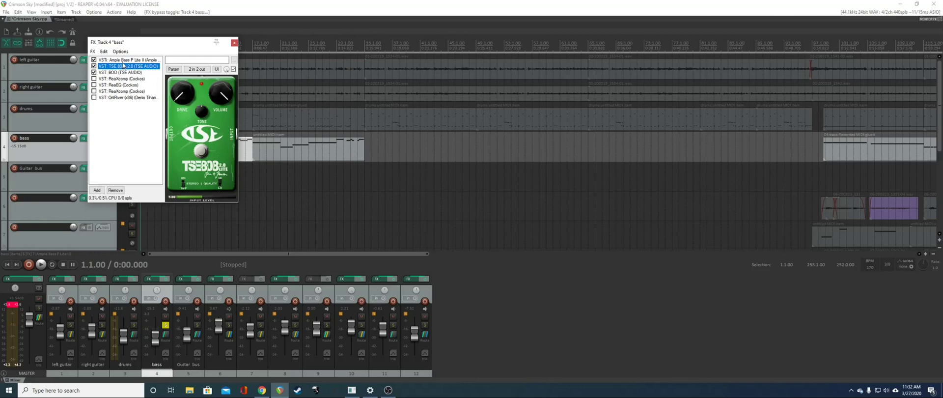
left_click(123, 60)
left_click(123, 72)
left_click(123, 66)
left_click(123, 60)
left_click(123, 67)
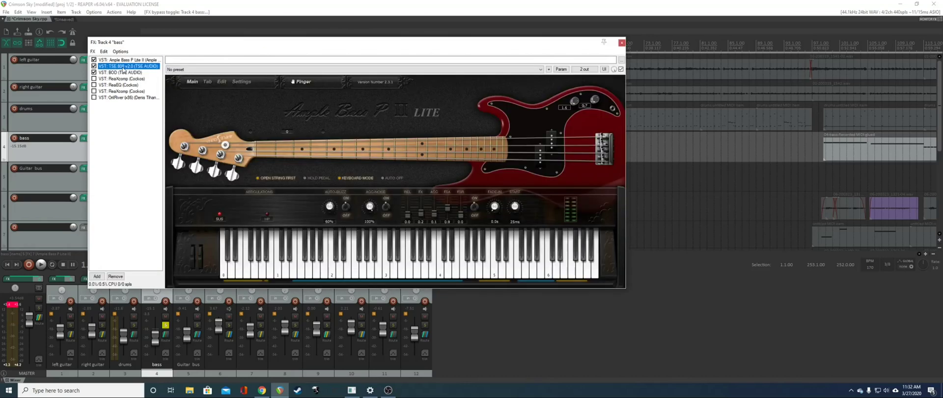
left_click(123, 72)
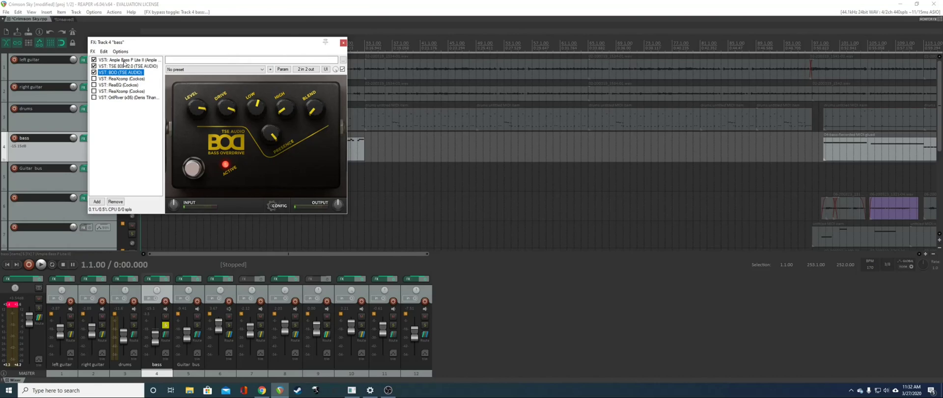
- Look through the bass chain from Ample Bass to the second ReaXcomp, and bring up the first ReaXcomp
left_click(122, 60)
left_click(122, 66)
left_click(122, 72)
left_click(120, 79)
left_click(121, 85)
left_click(122, 92)
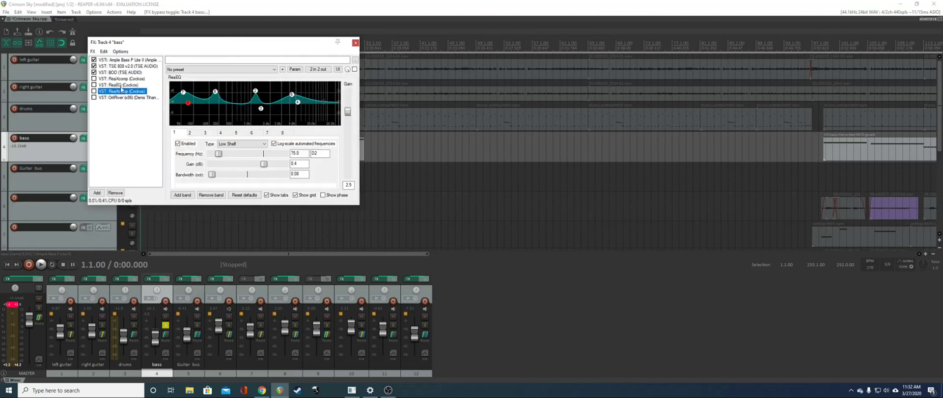
left_click(119, 79)
left_click(119, 85)
left_click(118, 79)
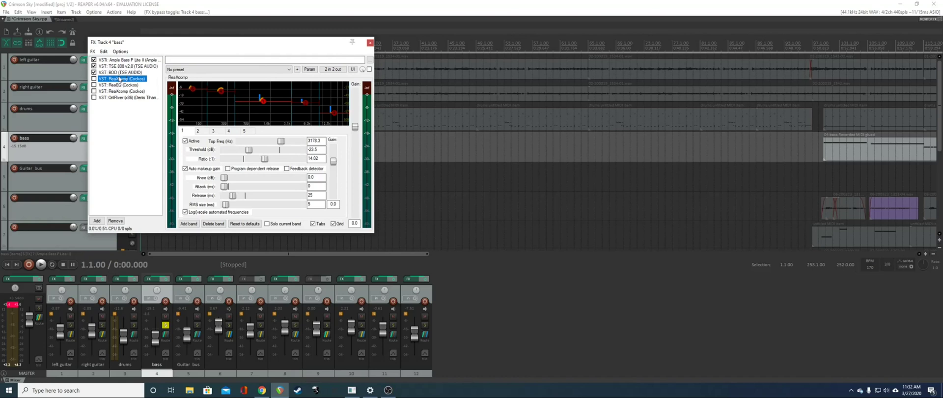
mouse_move(241, 48)
left_mouse_down()
mouse_move(210, 46)
mouse_move(231, 49)
left_mouse_up()
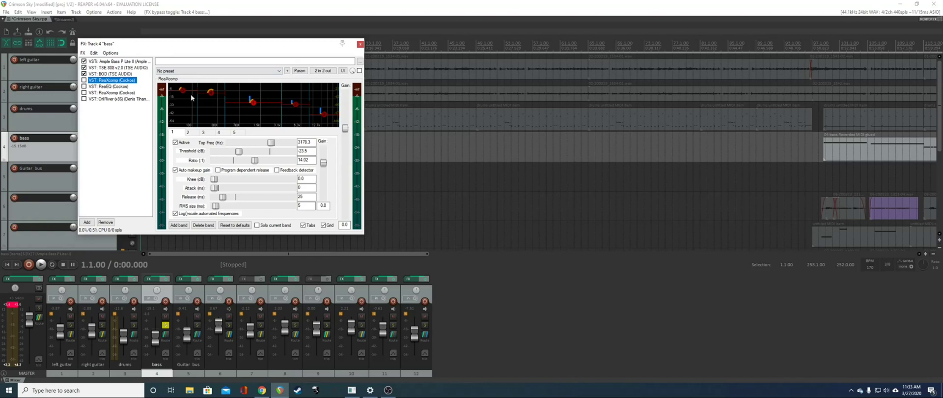
- Enable the first ReaXcomp on the bass track and compare it on and off during playback
key("space")
left_click(84, 80)
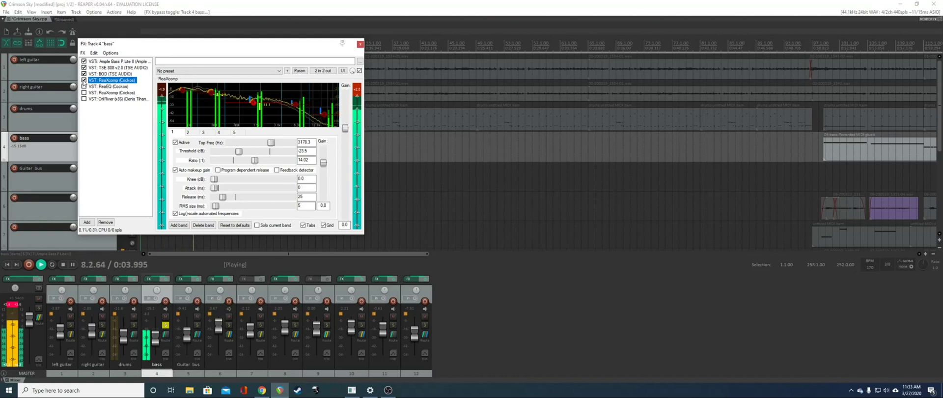
left_click(84, 80)
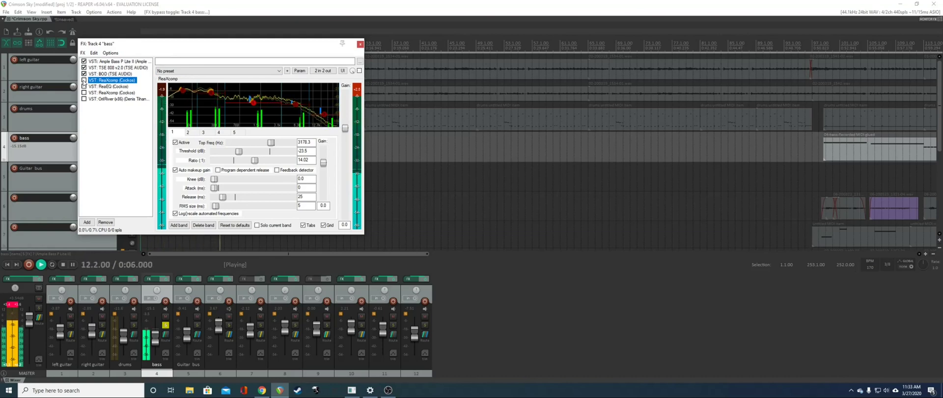
left_click(84, 80)
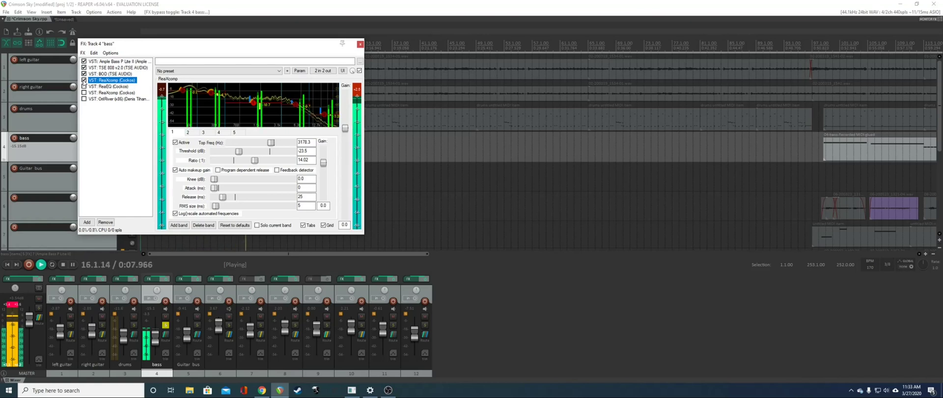
key("space")
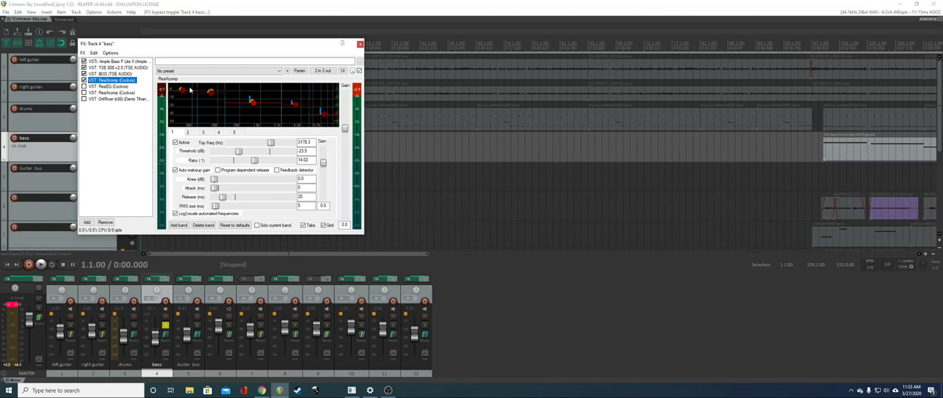
- Play the compressed bass and inspect the settings of ReaXcomp bands 4, 1, 2 and 3
key("space")
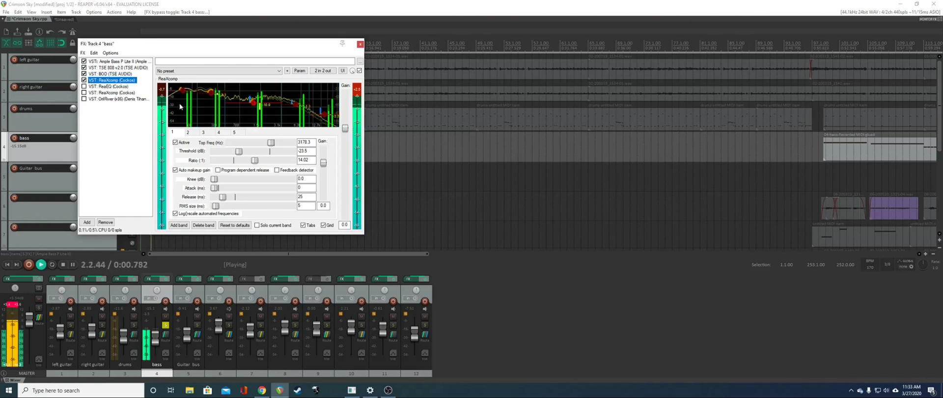
left_click(212, 95)
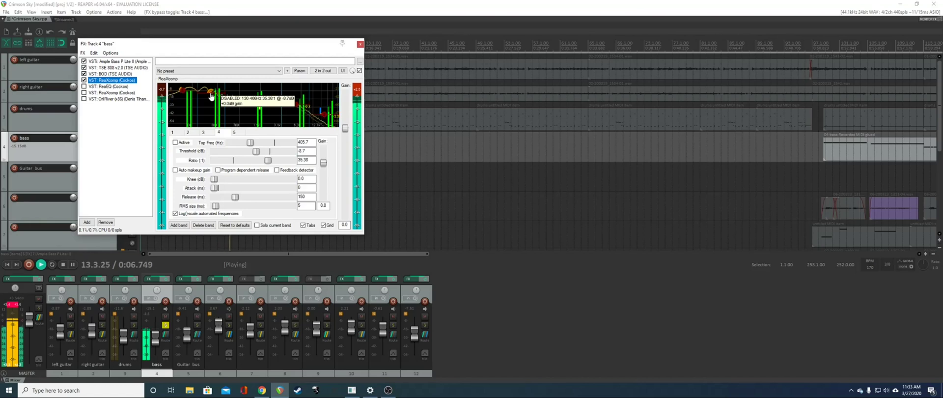
key("space")
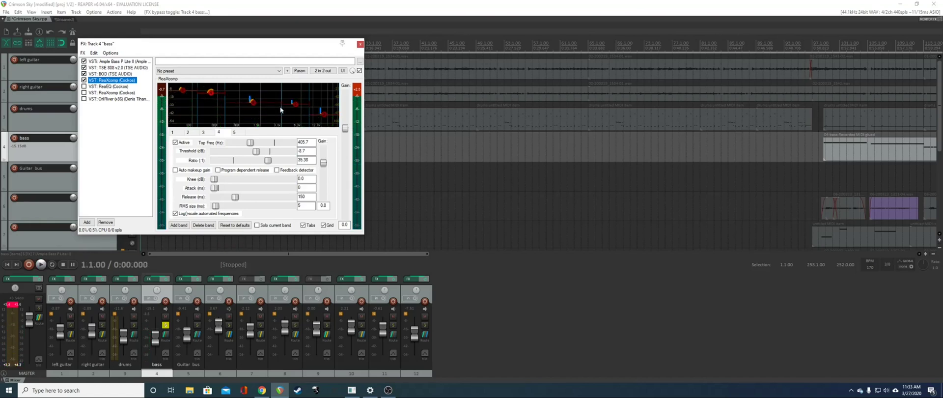
left_click(253, 103)
left_click(294, 104)
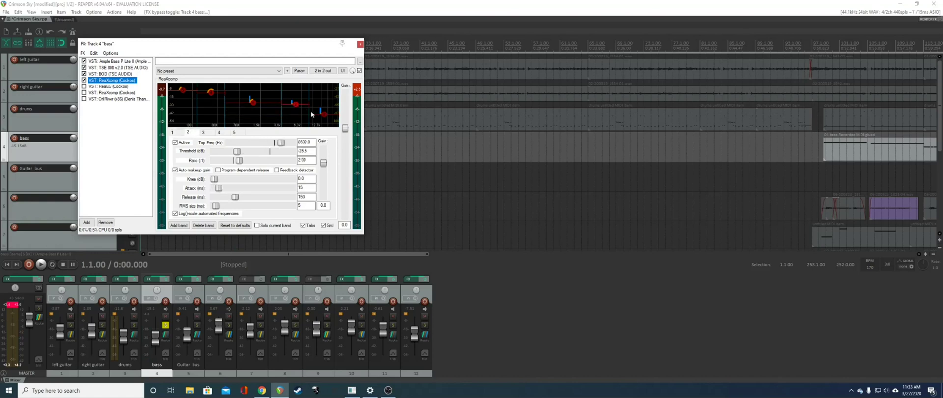
left_click(321, 114)
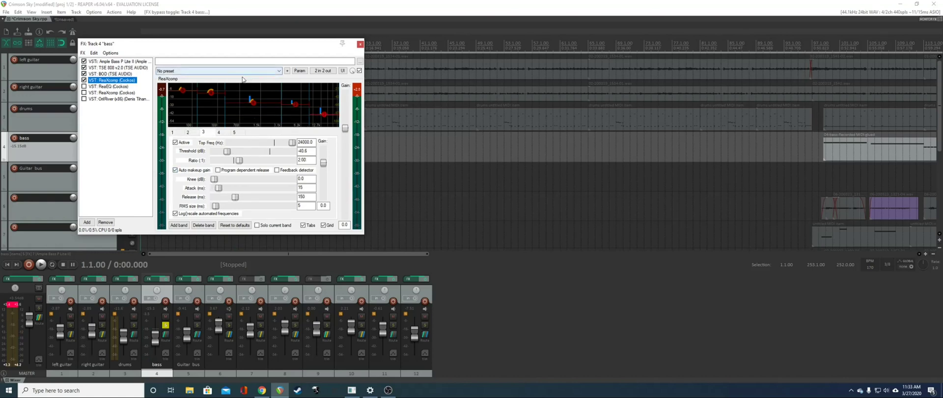
- Set the threshold of ReaXcomp band 3 to -39.6 dB while playing the bass
left_click(107, 88)
left_click(110, 80)
key("space")
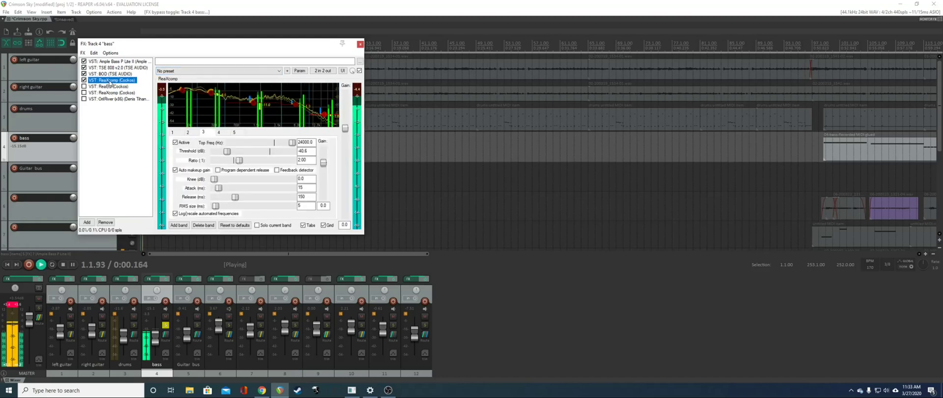
mouse_move(324, 114)
left_mouse_down()
mouse_move(326, 95)
mouse_move(326, 129)
mouse_move(322, 118)
left_mouse_up()
key("space")
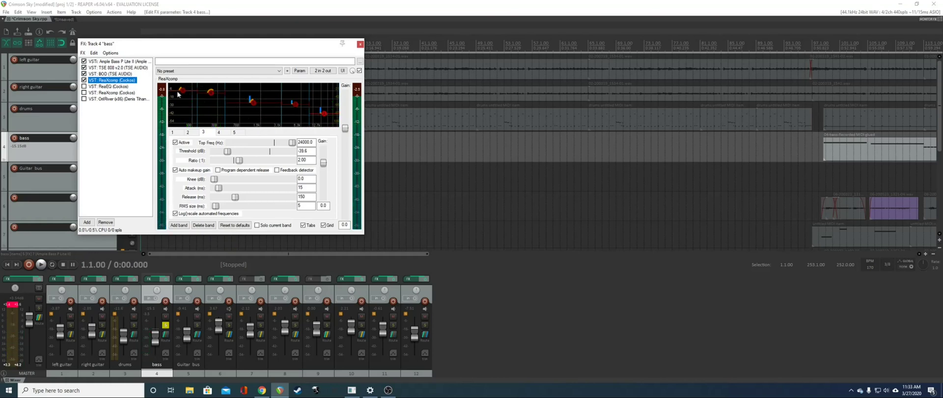
- Try other threshold levels on ReaXcomp band 2 during playback and play the bass again
key("space")
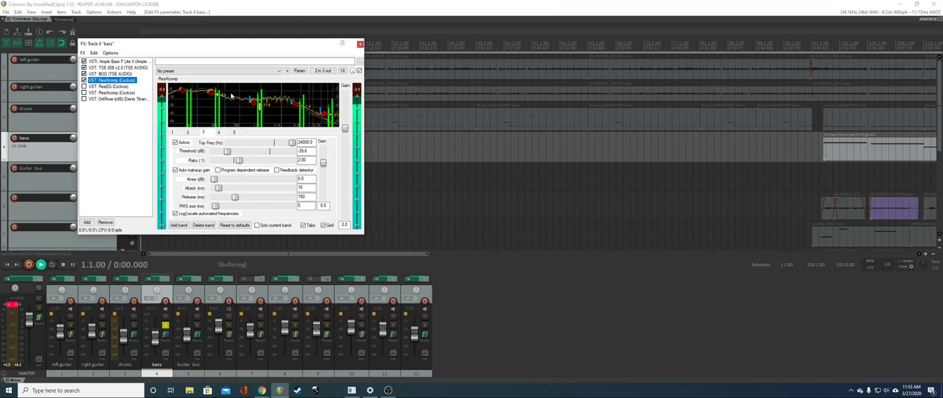
left_click(298, 103)
left_click_drag(298, 104, 299, 107)
key("space")
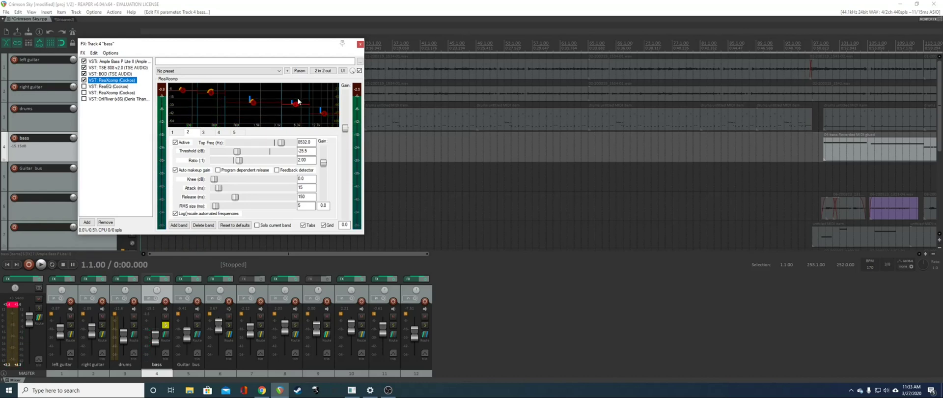
key("space")
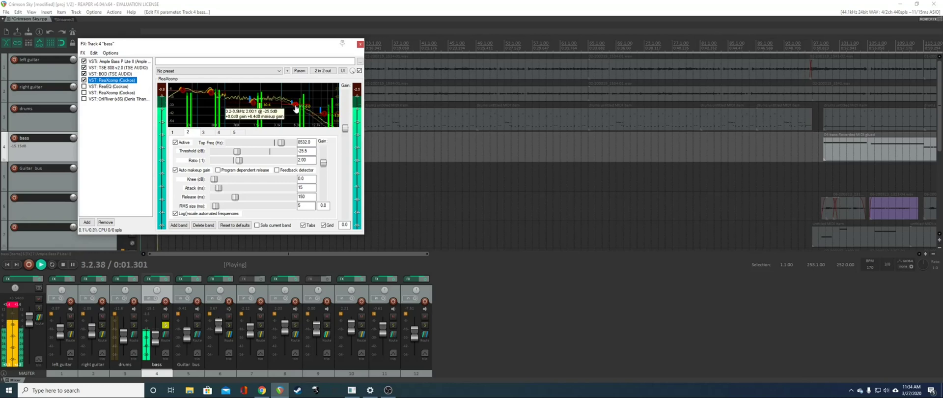
key("space")
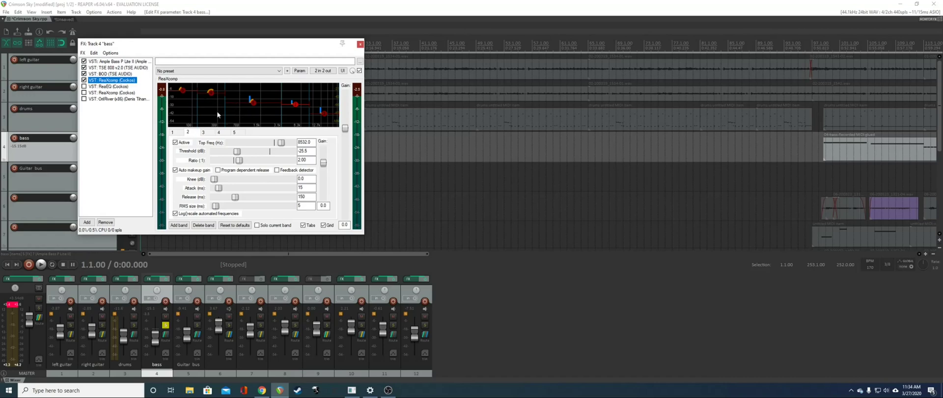
- Enable ReaEQ, the second ReaXcomp and OrilRiver, and play the bass through its full effects chain
left_click_drag(230, 43, 554, 54)
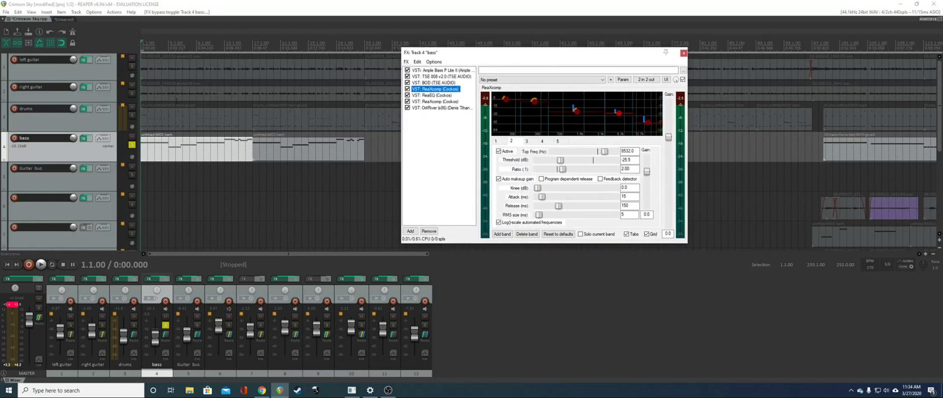
key("space")
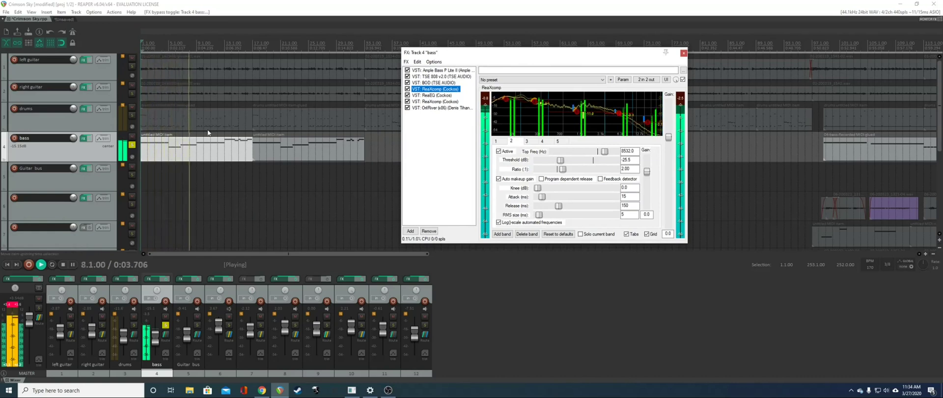
key("space")
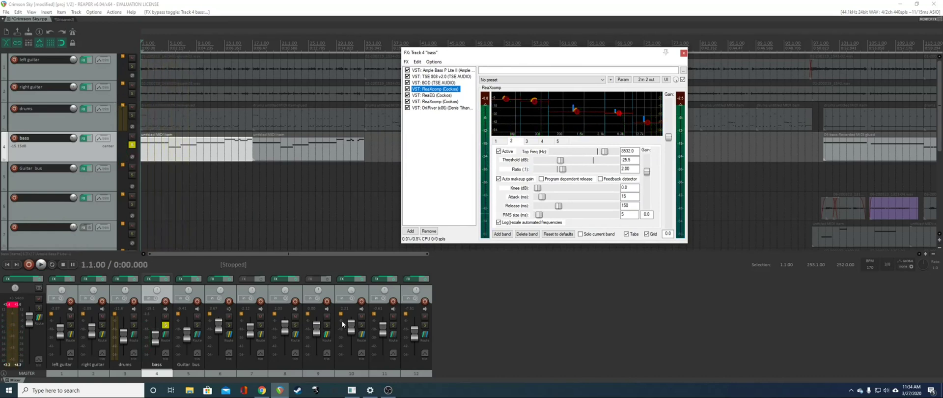
- Solo the guitar bus alongside the bass and raise the bass track volume to -13.76 dB during playback
left_click(197, 325)
key("space")
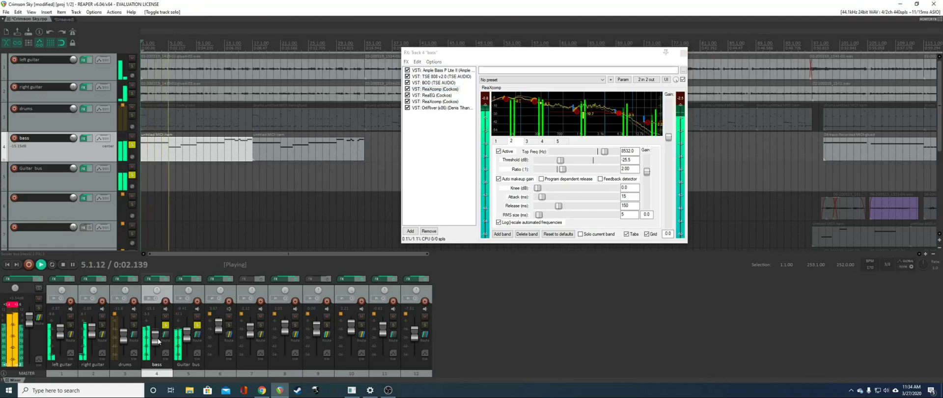
left_click_drag(158, 342, 158, 340)
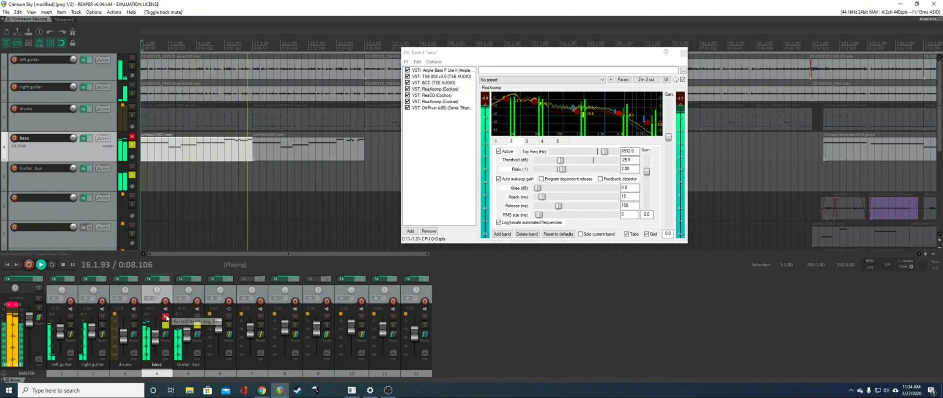
- Compare the guitars with and without bass by toggling its mute, turn off the bass solo and stop playback
left_click(165, 316)
left_click(166, 325)
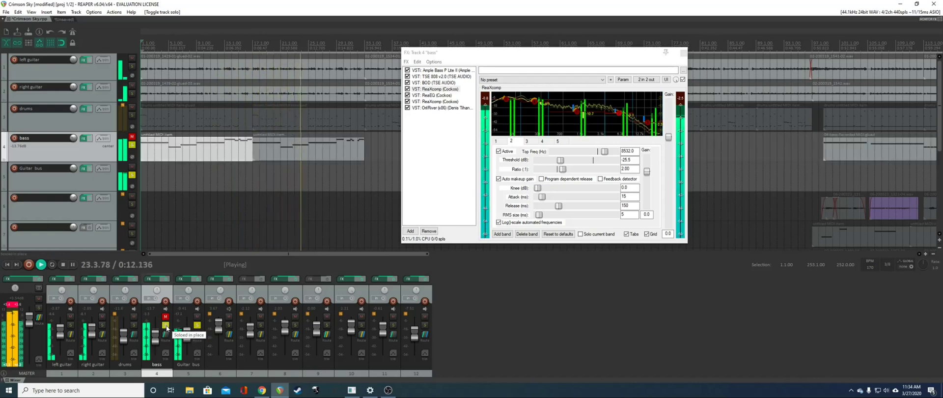
key("space")
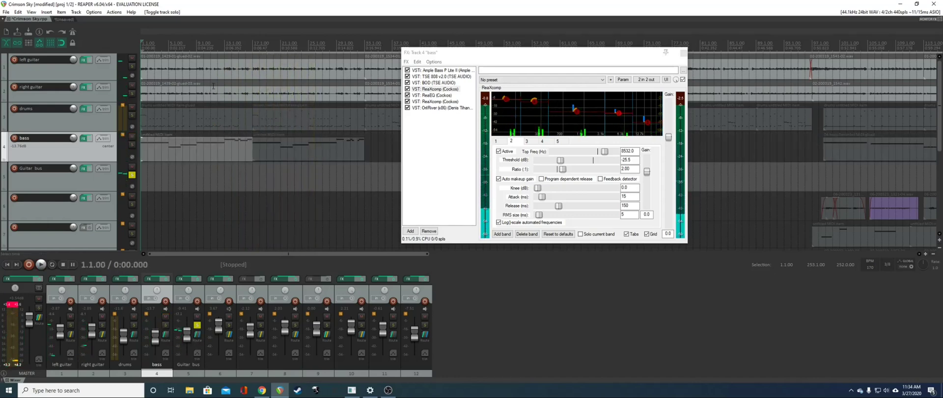
- Bring up the bass track's ReaEQ and enlarge its window to show the EQ curve in detail
left_click_drag(488, 54, 297, 62)
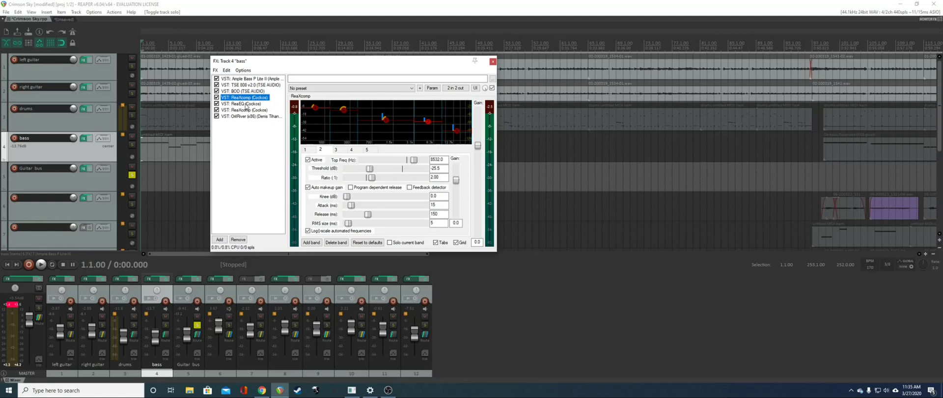
left_click(245, 104)
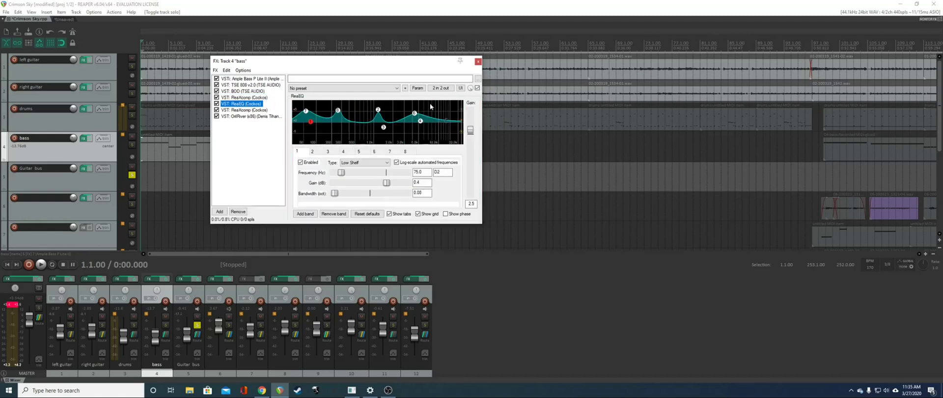
left_click_drag(391, 66, 270, 69)
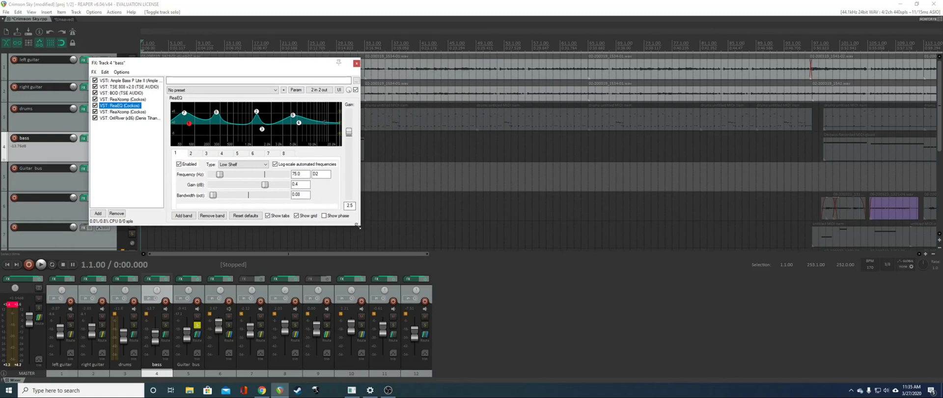
left_click_drag(359, 227, 539, 360)
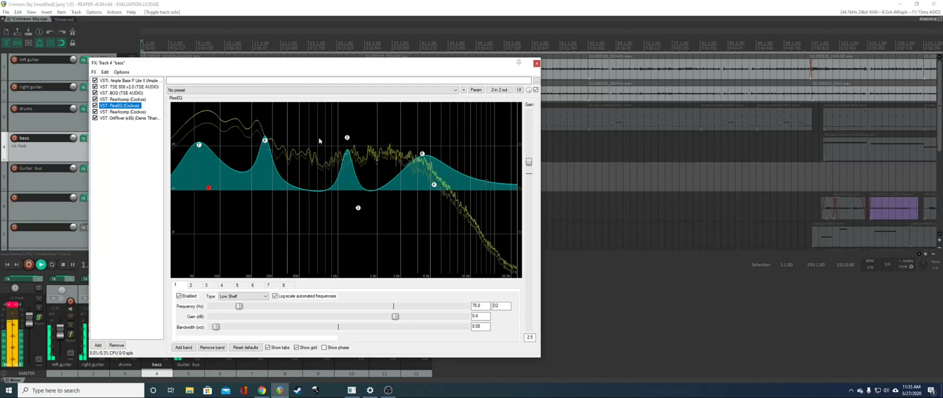
- Unsolo the guitar bus, solo the bass track and play it with the ReaEQ curve in view
left_click_drag(228, 65, 274, 54)
left_click(131, 175)
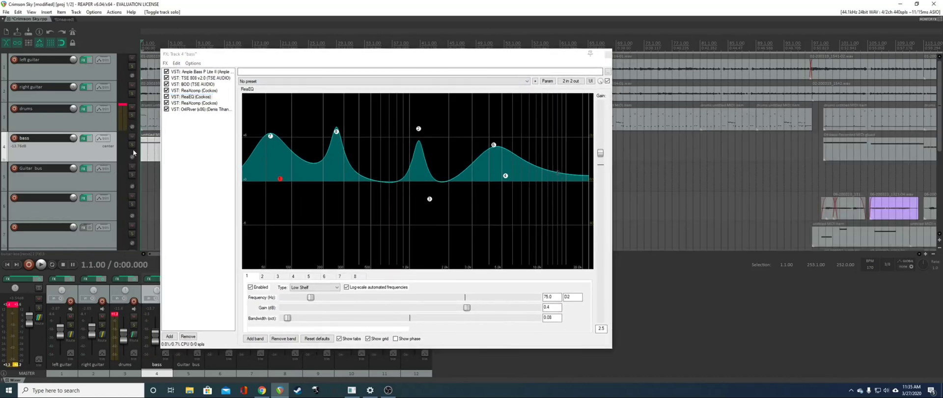
left_click(131, 144)
key("space")
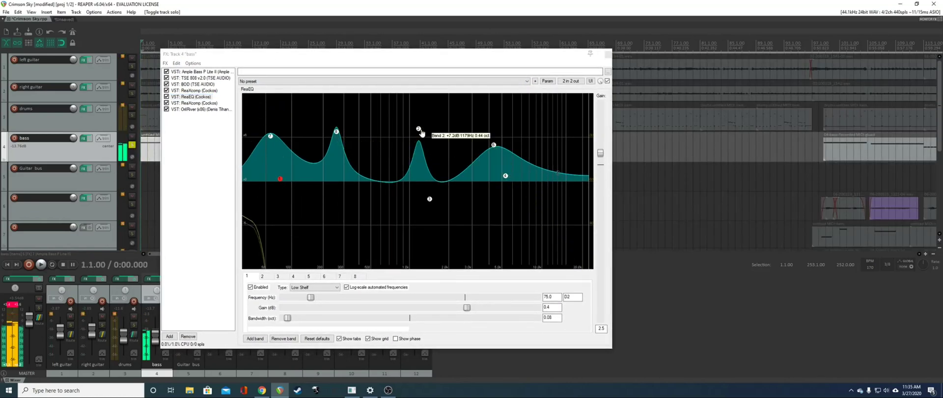
- Set ReaEQ band 2 on the bass to a 7.5 dB boost at about 1156 Hz and audition it
left_click(420, 130)
mouse_move(420, 133)
left_mouse_down()
mouse_move(421, 243)
mouse_move(419, 105)
mouse_move(418, 127)
left_mouse_up()
key("space")
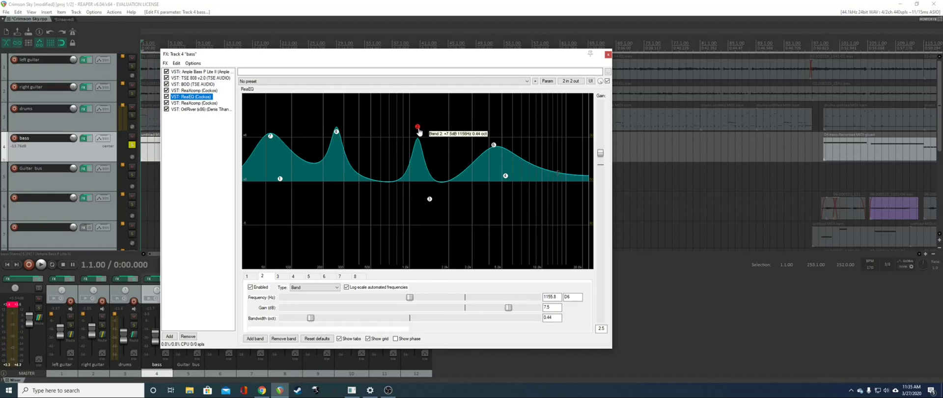
key("space")
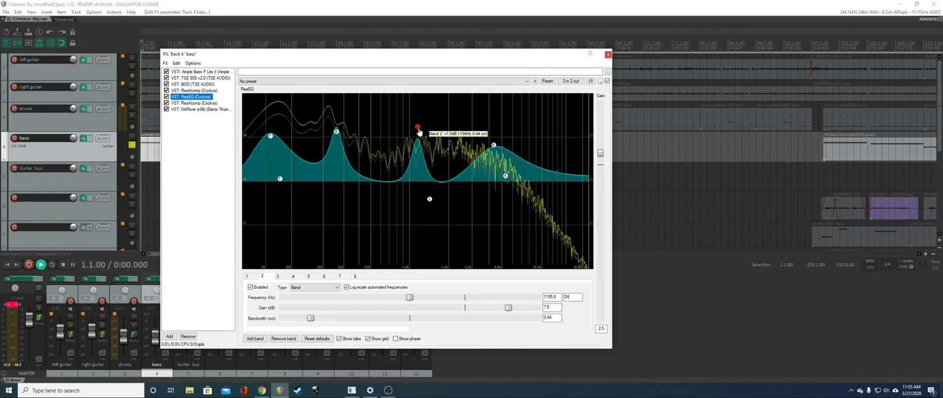
- Flatten ReaEQ band 2 to about 0.1 dB and play the bass without that midrange boost
left_click_drag(418, 128, 422, 185)
key("space")
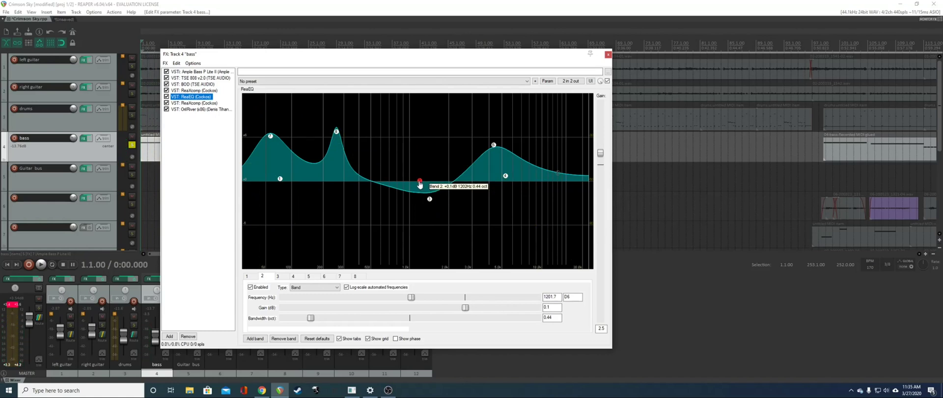
key("space")
key("space")
- Boost ReaEQ band 2 to 8.2 dB at about 1274 Hz while auditioning the bass with the second ReaXcomp bypassed
left_click_drag(420, 184, 420, 125)
key("space")
key("space")
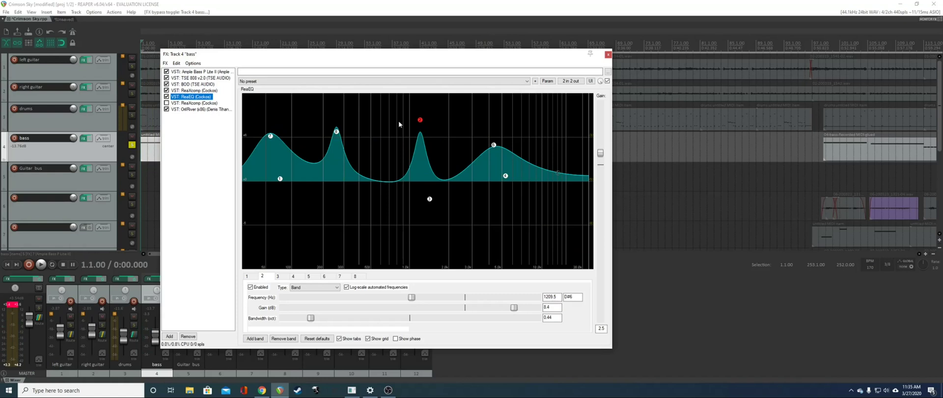
key("space")
mouse_move(421, 120)
left_mouse_down()
mouse_move(426, 183)
mouse_move(423, 123)
left_mouse_up()
key("space")
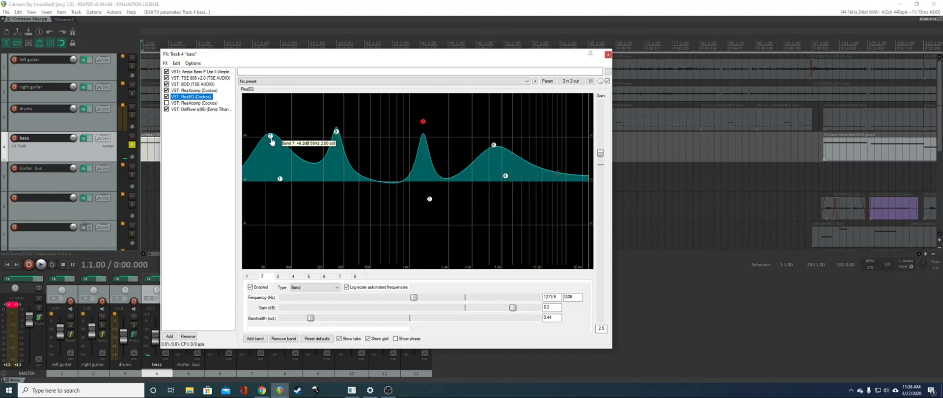
- Set ReaEQ band 7 to a 5.4 dB boost at 63.5 Hz while the bass plays
key("space")
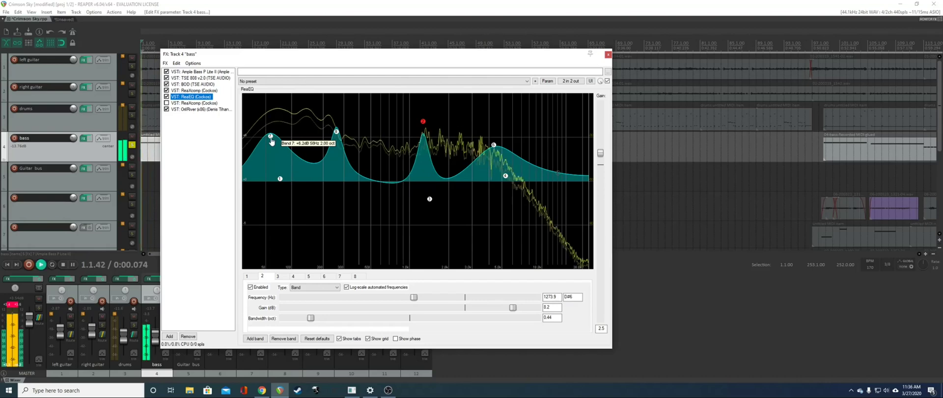
mouse_move(272, 141)
left_mouse_down()
mouse_move(277, 185)
mouse_move(275, 146)
left_mouse_up()
key("space")
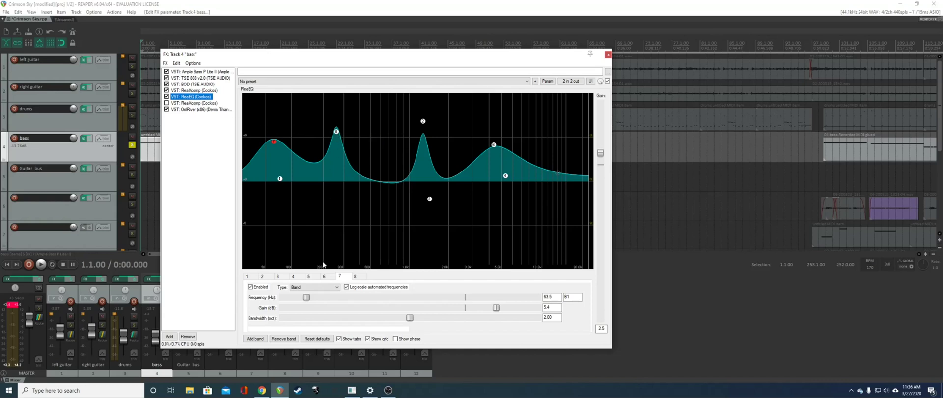
- Audition the low-mid peak and set ReaEQ band 8 to 6.3 dB at 243.4 Hz
key("space")
mouse_move(339, 134)
left_mouse_down()
mouse_move(334, 222)
mouse_move(336, 130)
left_mouse_up()
key("space")
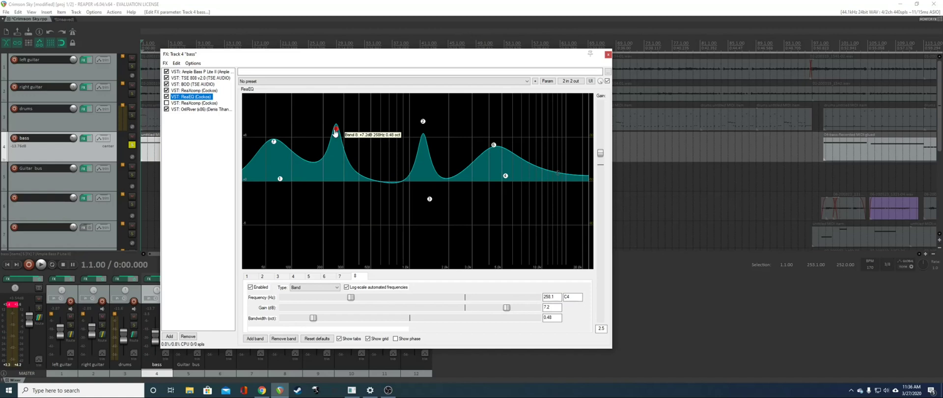
left_click_drag(335, 132, 332, 140)
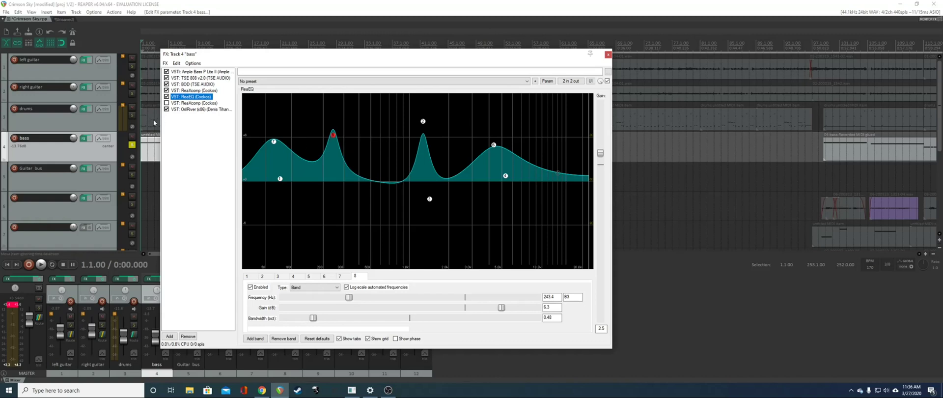
- Play the bass with the drums soloed, shift ReaEQ band 8 to 224.5 Hz and re-enable the second ReaXcomp
left_click(135, 116)
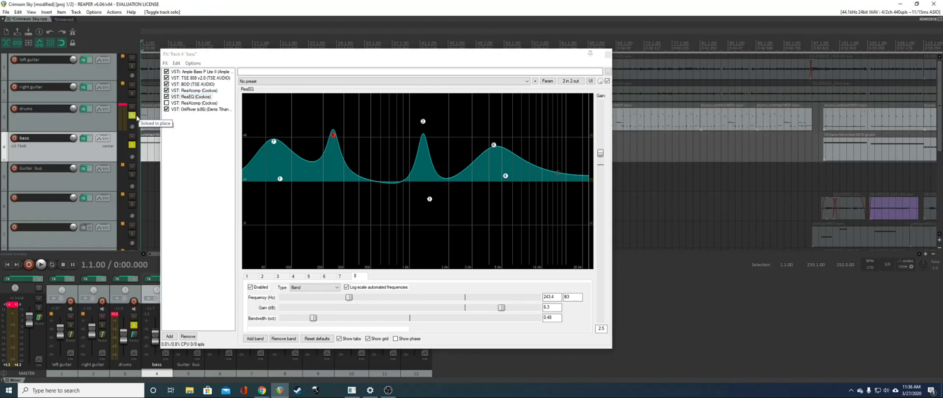
key("space")
left_click(335, 139)
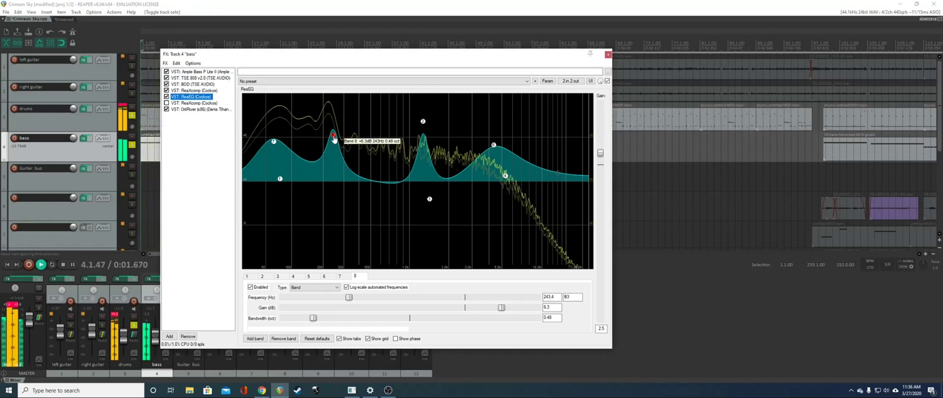
left_click_drag(334, 140, 330, 139)
left_click(166, 103)
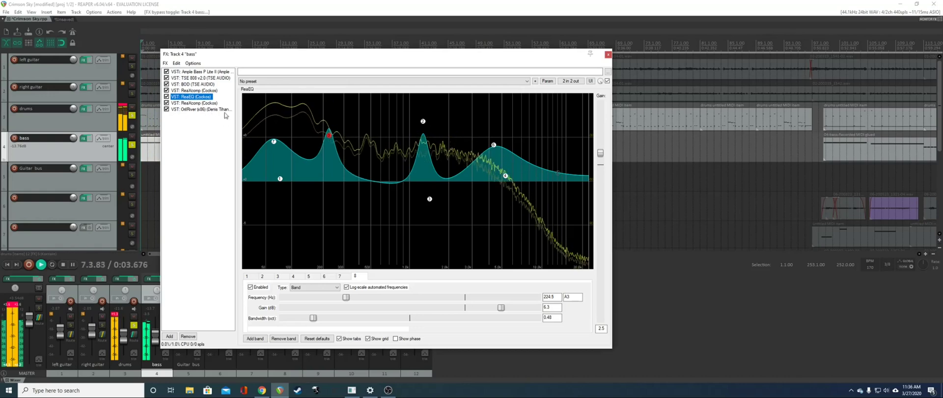
- Flatten ReaEQ band 8 to -0.9 dB during playback, stop, and raise the bass track volume slightly
left_click_drag(329, 135, 329, 193)
key("space")
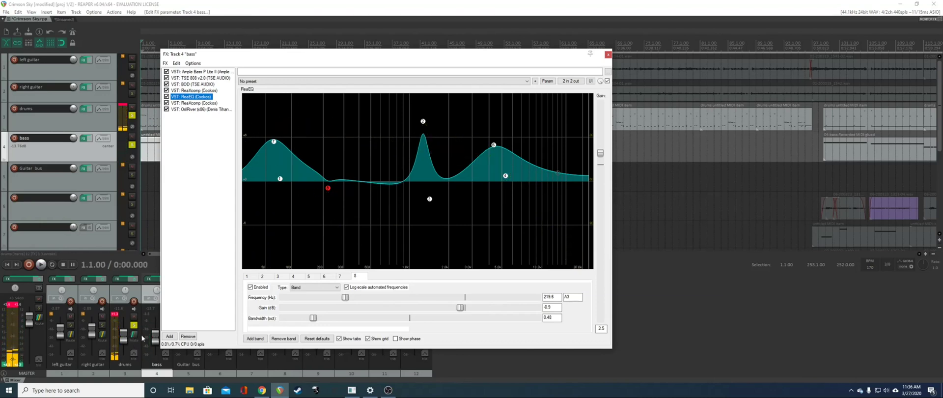
left_click_drag(155, 337, 155, 335)
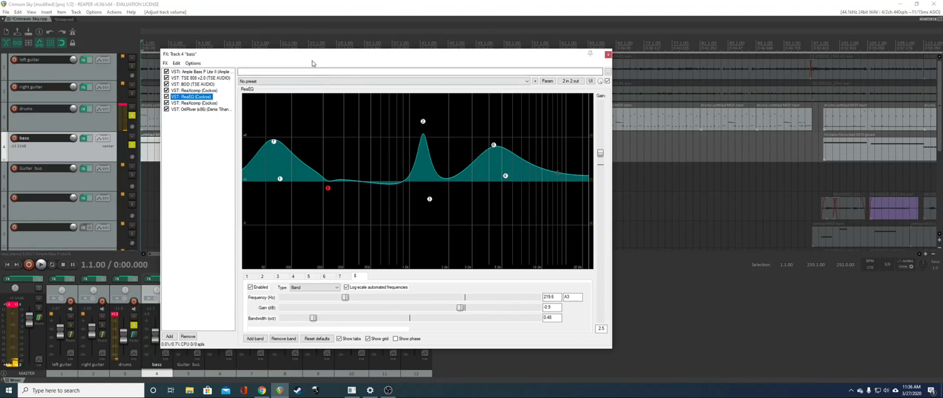
- Restore the ReaEQ band 8 boost during playback with the drums, setting it to 6.1 dB at 243.4 Hz
left_click_drag(328, 189, 329, 138)
key("space")
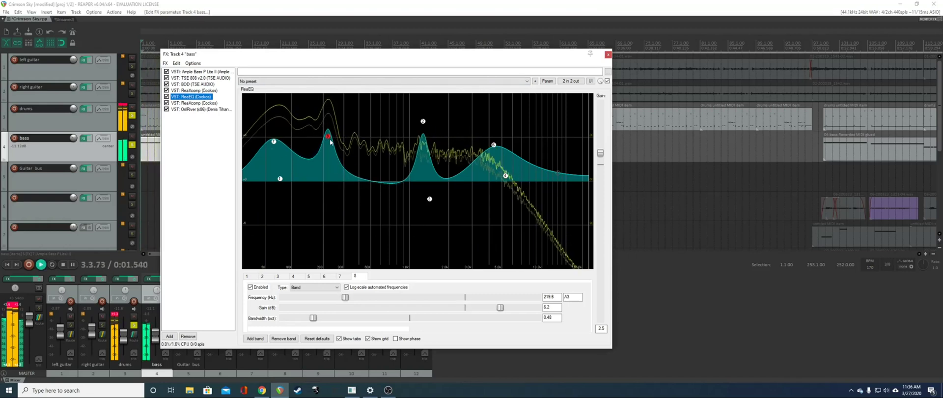
mouse_move(330, 140)
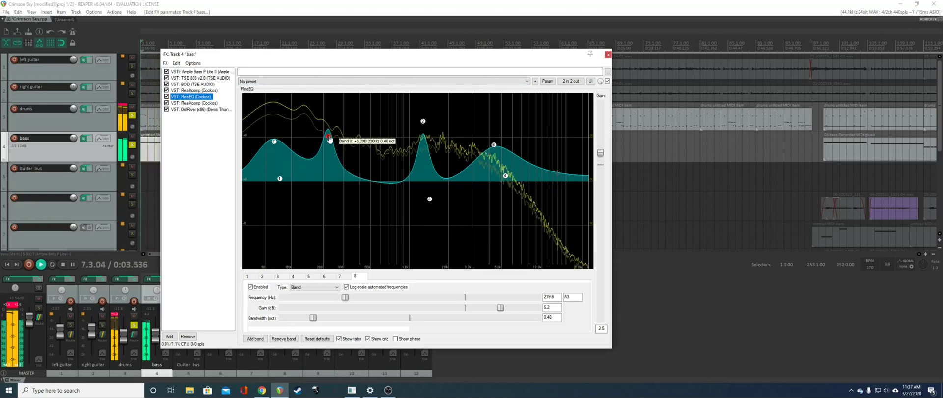
left_click_drag(330, 140, 335, 139)
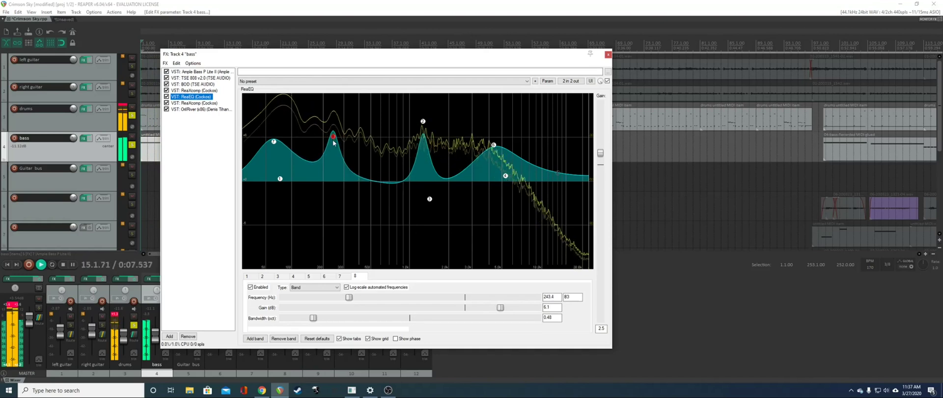
key("space")
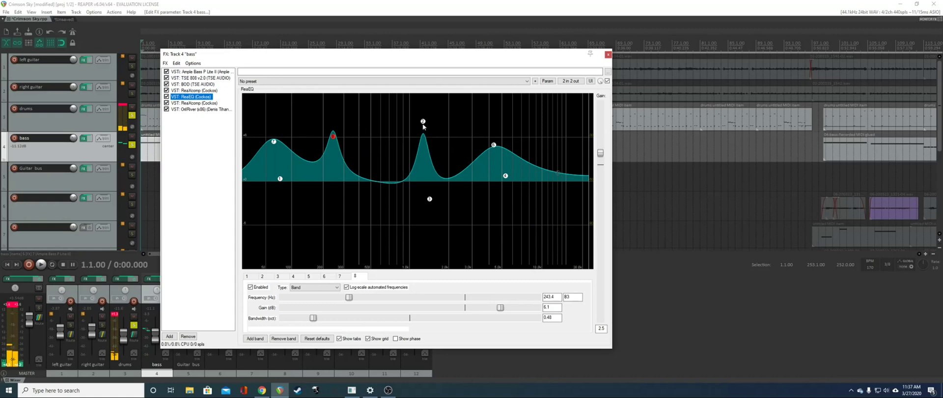
- Reduce the boosts of ReaEQ bands 2 and 8 slightly, band 8 to 5.7 dB, and unsolo the drums
left_click_drag(423, 122, 423, 130)
left_click_drag(334, 137, 334, 140)
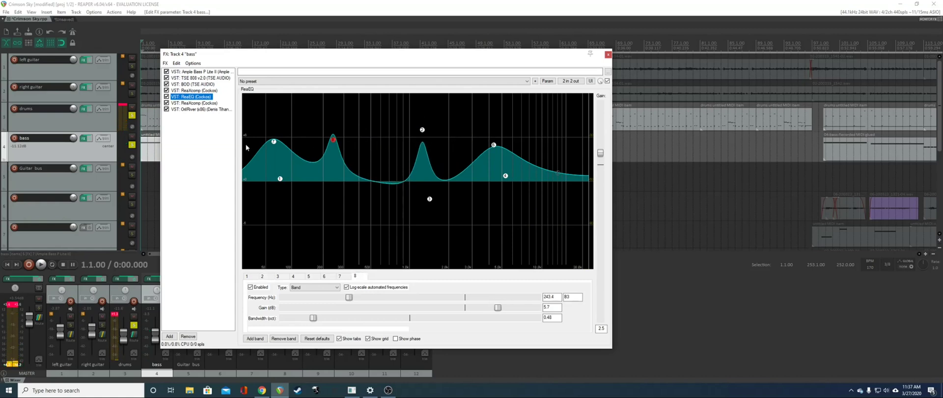
left_click(132, 117)
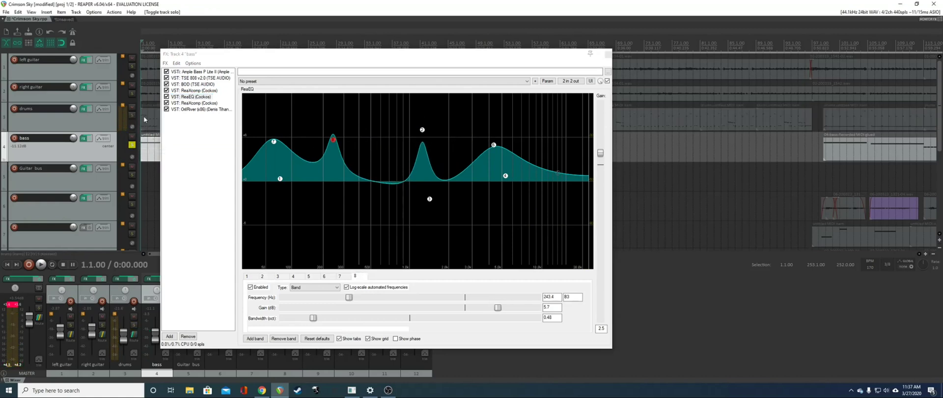
- Audition ReaEQ band 6 on the soloed bass and set it to 4.3 dB at 4484.7 Hz
mouse_move(495, 149)
left_click(495, 148)
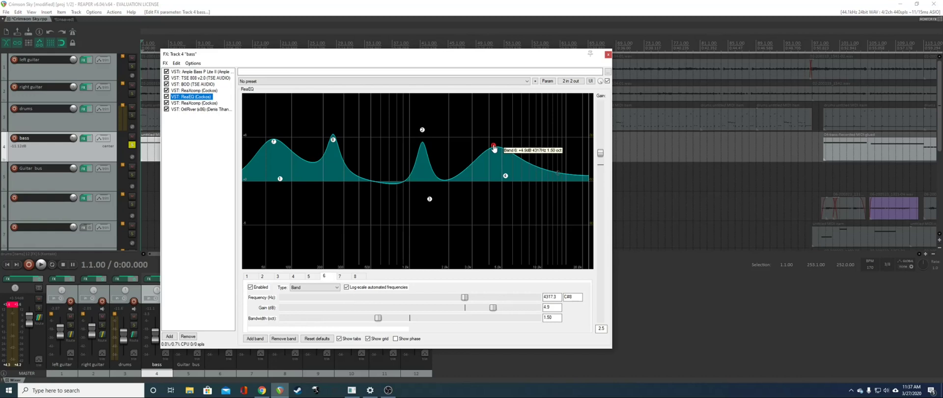
key("space")
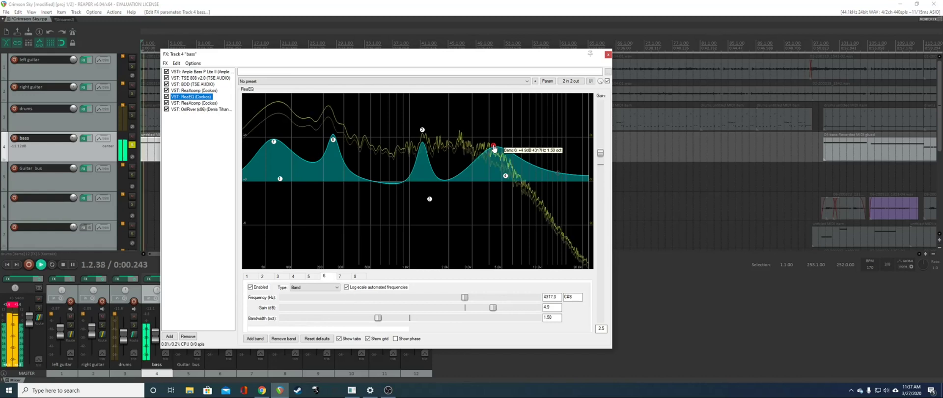
mouse_move(495, 149)
left_mouse_down()
mouse_move(499, 183)
mouse_move(497, 154)
left_mouse_up()
key("space")
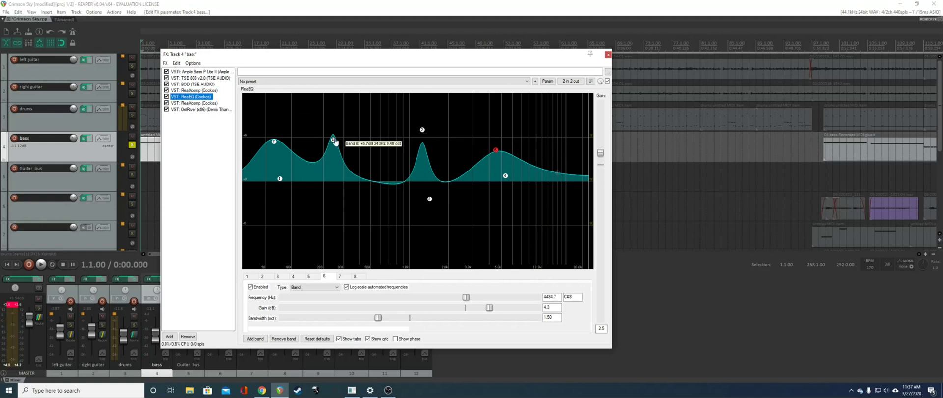
- Flatten ReaEQ band 6 to 0.1 dB and play the bass without the high-frequency boost
mouse_move(276, 144)
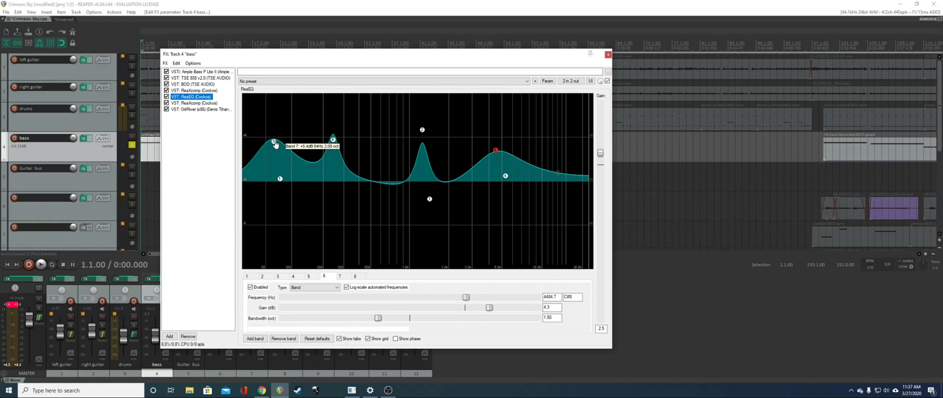
mouse_move(496, 154)
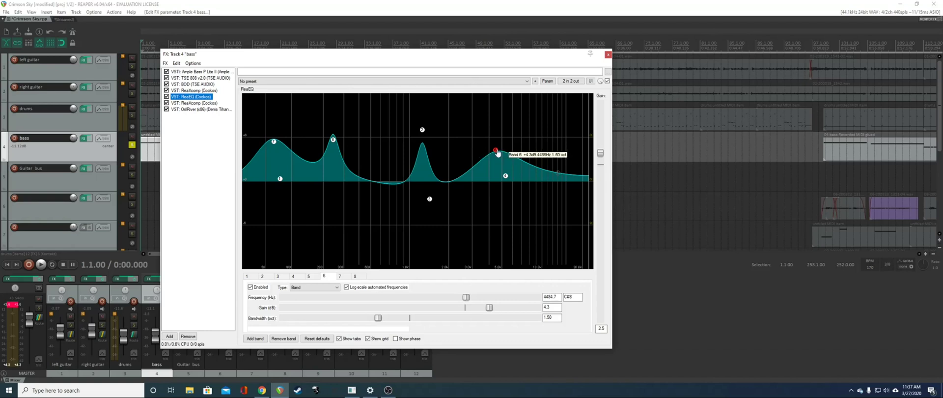
left_click_drag(496, 151, 500, 183)
key("space")
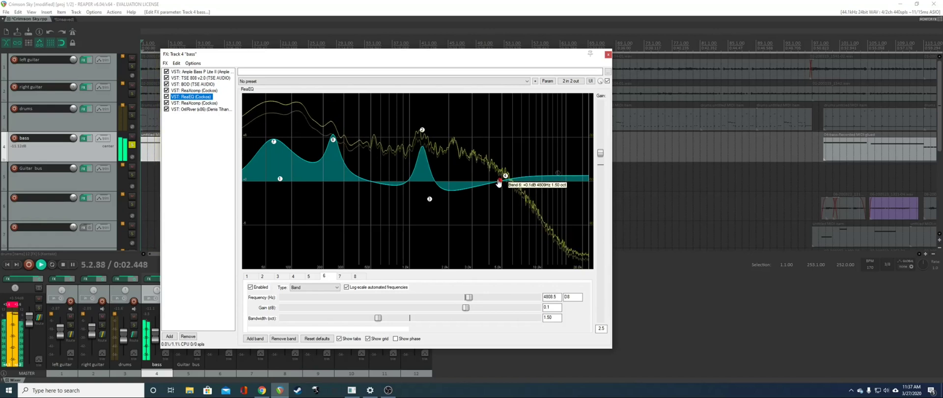
key("space")
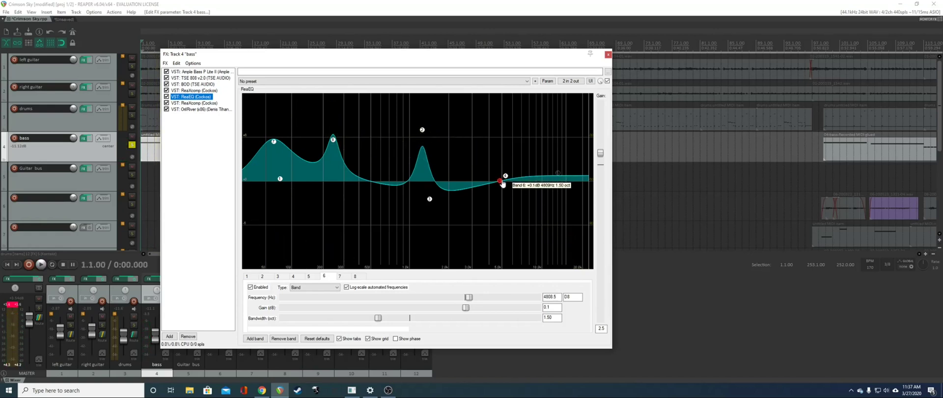
- Raise ReaEQ band 6 to 4.5 dB at about 5123 Hz and audition the bass again
left_click_drag(502, 183, 506, 152)
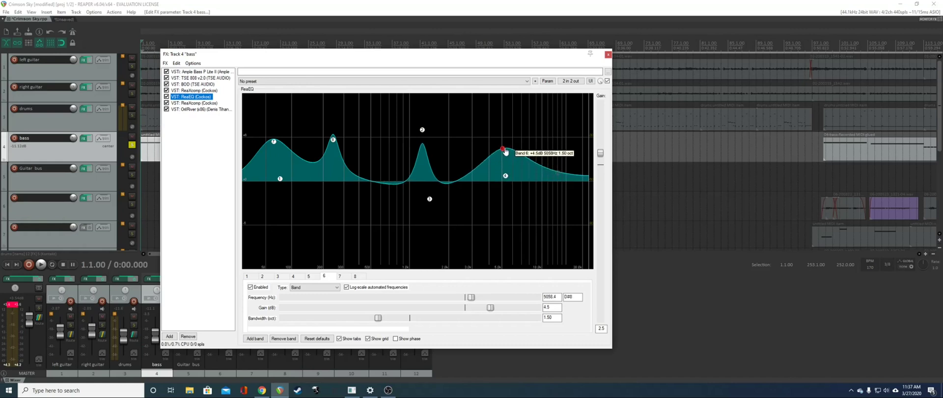
key("space")
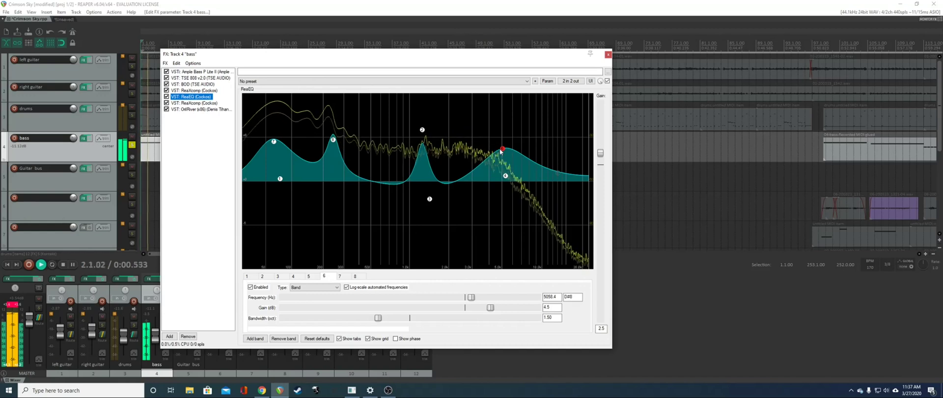
mouse_move(501, 152)
left_mouse_down()
mouse_move(473, 148)
mouse_move(516, 146)
mouse_move(475, 144)
mouse_move(504, 152)
left_mouse_up()
key("space")
key("space")
key("space")
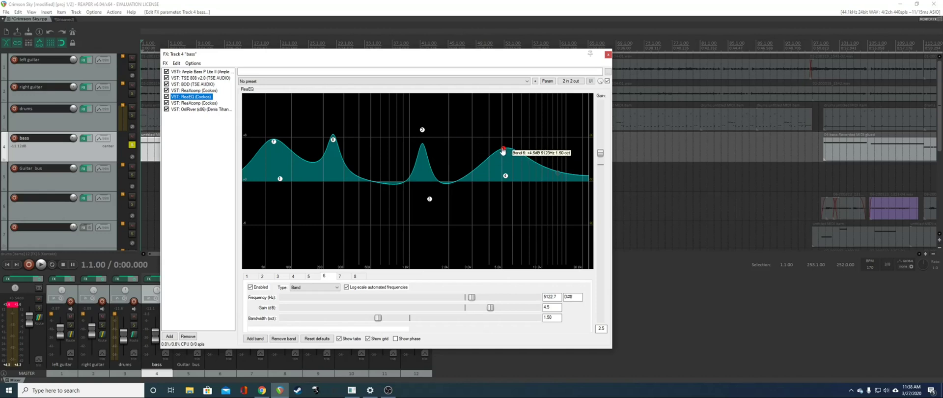
- Move ReaEQ band 6 down to 2612.7 Hz with a 5.5 dB boost and listen to the bass
left_click_drag(503, 149, 466, 147)
key("space")
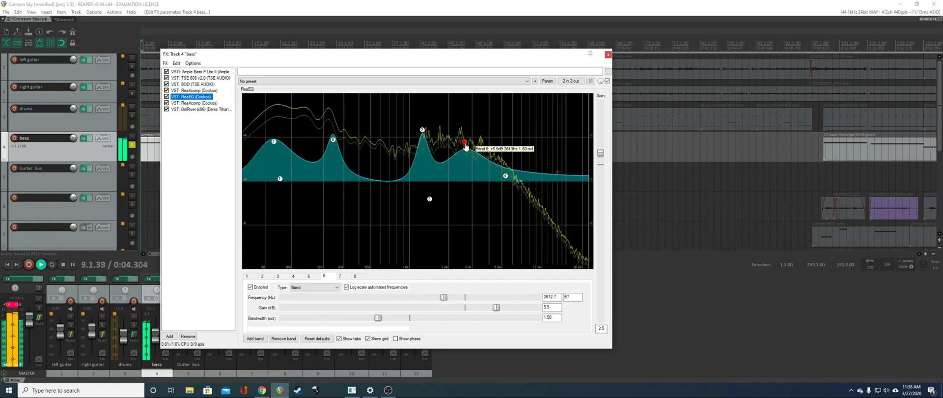
key("space")
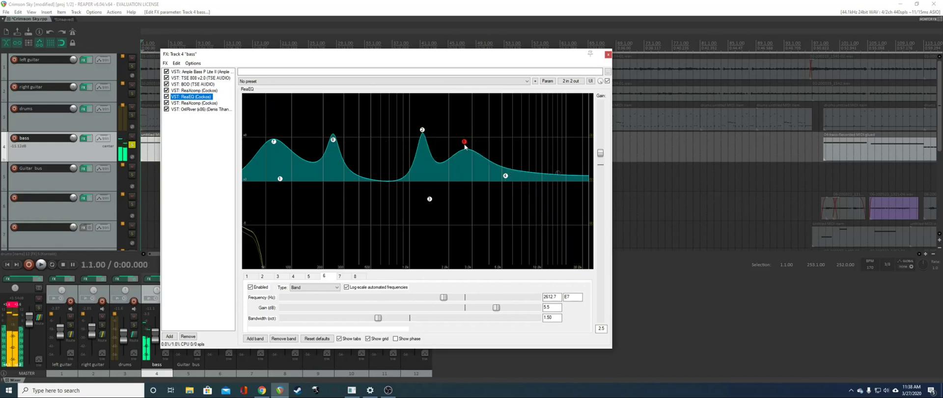
- Play the bass from bar 5, return ReaEQ band 6 to 4.2 dB at about 4901 Hz, and resume playback
left_click(182, 42)
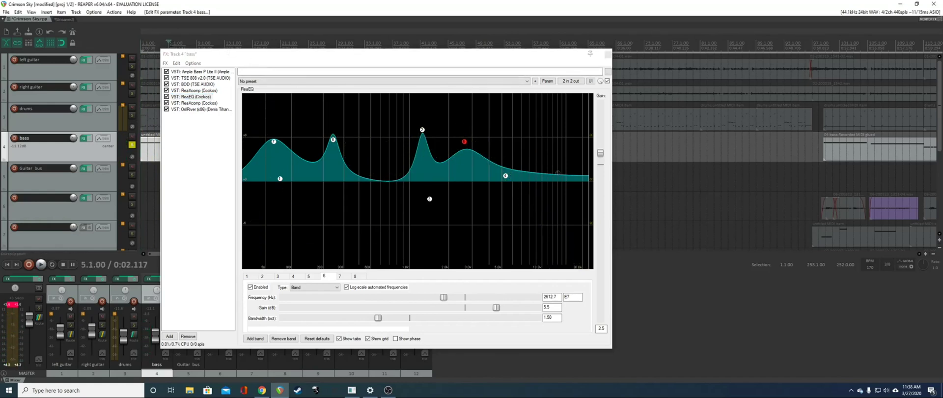
key("space")
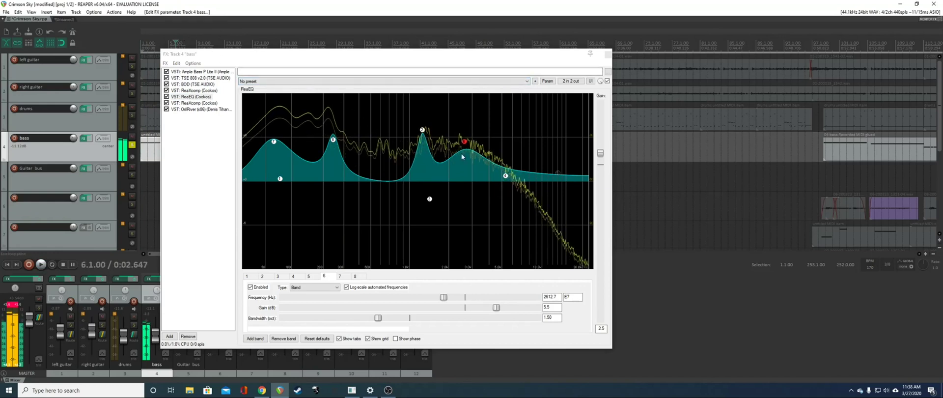
key("space")
left_click_drag(462, 143, 501, 154)
key("space")
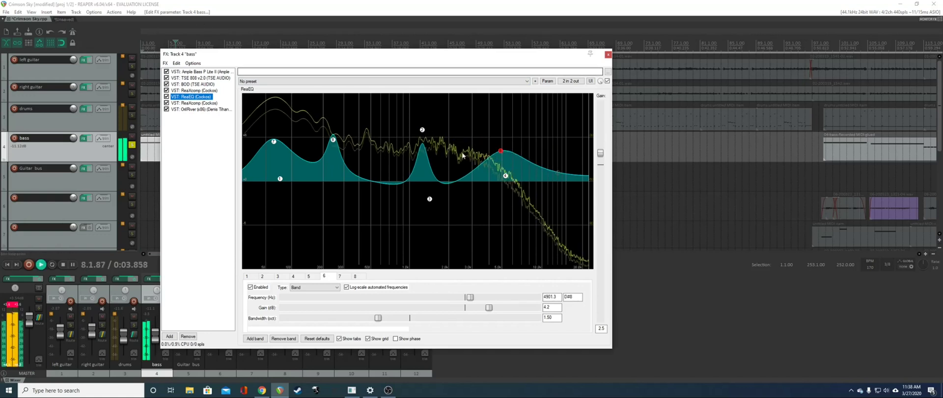
- Open the bass chain's second ReaXcomp and compare playback with the compressor bypassed and enabled
mouse_move(501, 155)
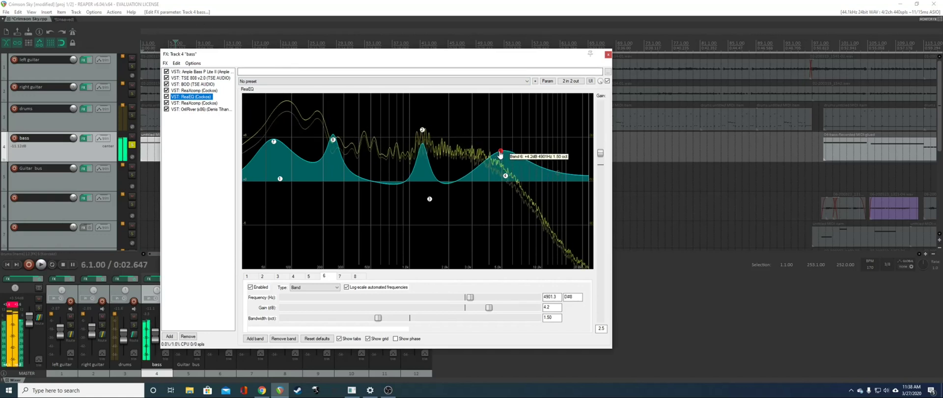
key("space")
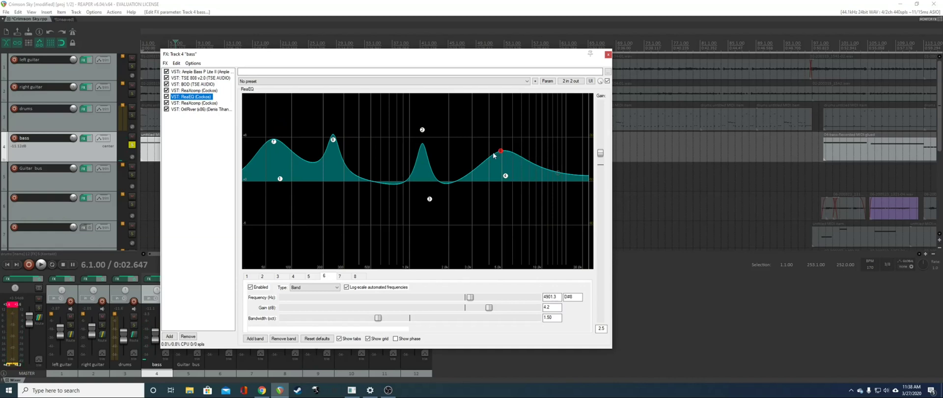
left_click(198, 104)
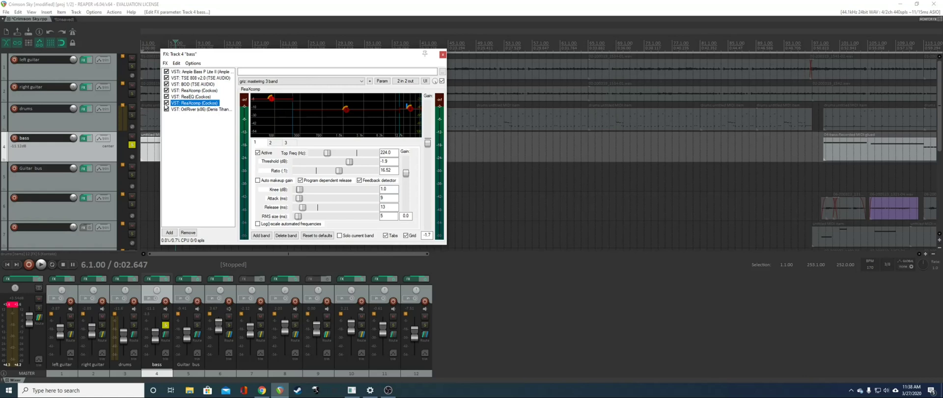
key("space")
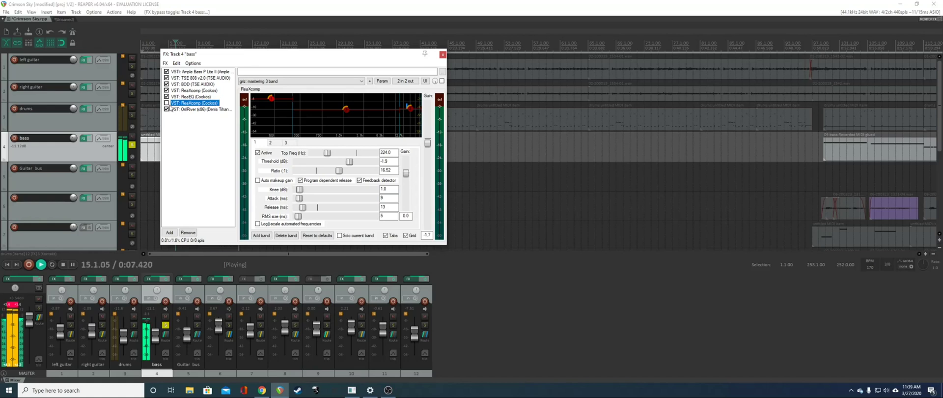
left_click(166, 103)
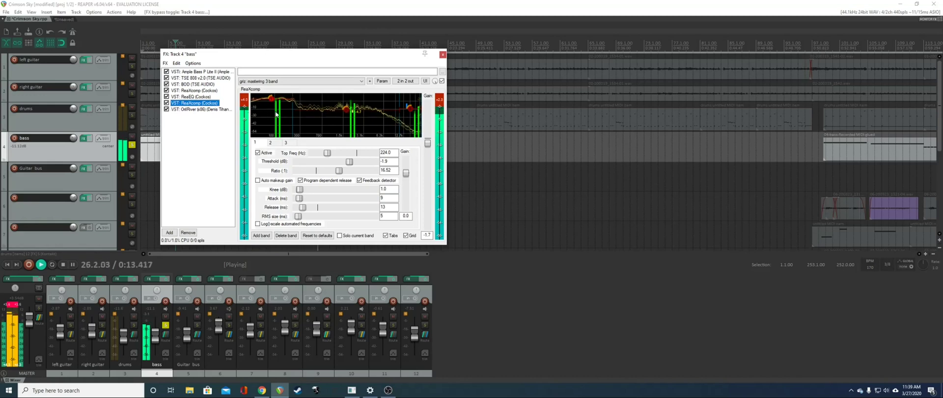
key("space")
- Set ReaXcomp band 1 to a ratio of 16.42 and a threshold of -6.3 dB while auditioning the bass
mouse_move(271, 100)
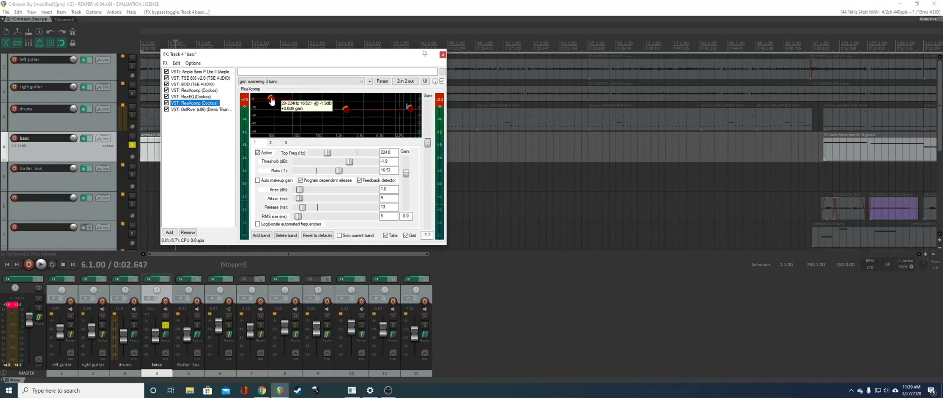
left_click_drag(339, 171, 338, 173)
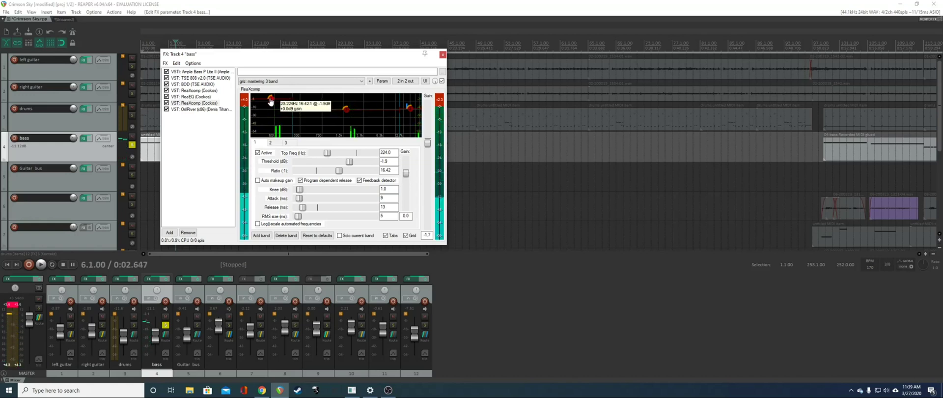
key("space")
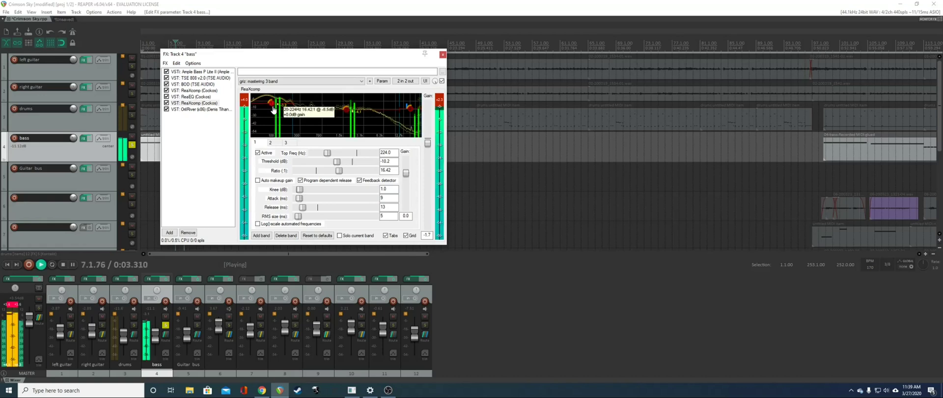
mouse_move(267, 103)
left_mouse_down()
mouse_move(272, 129)
mouse_move(274, 106)
left_mouse_up()
key("space")
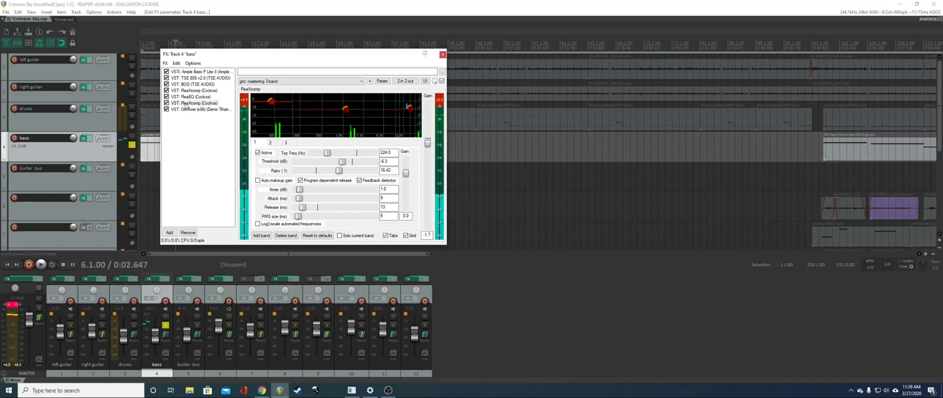
- Check the ReaEQ curve, return to the second ReaXcomp and listen to the bass through it
left_click(197, 103)
left_click(193, 97)
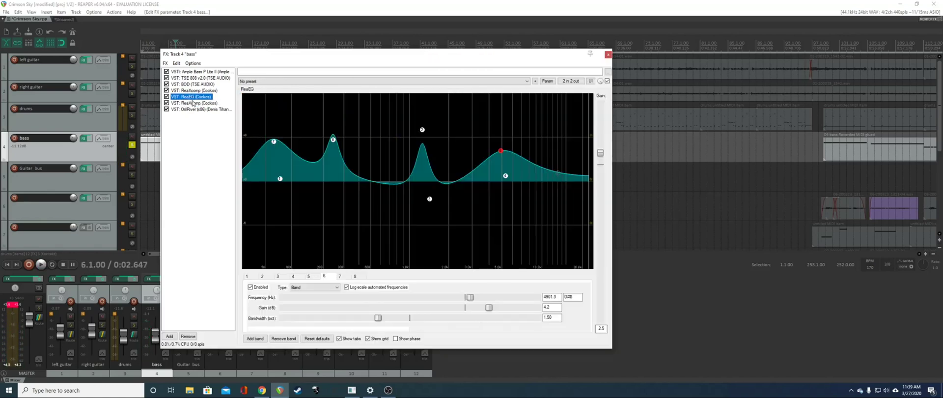
left_click(194, 103)
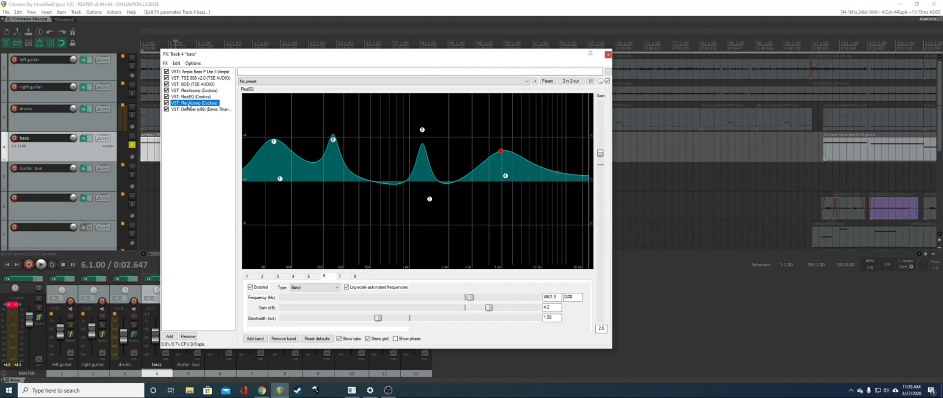
key("space")
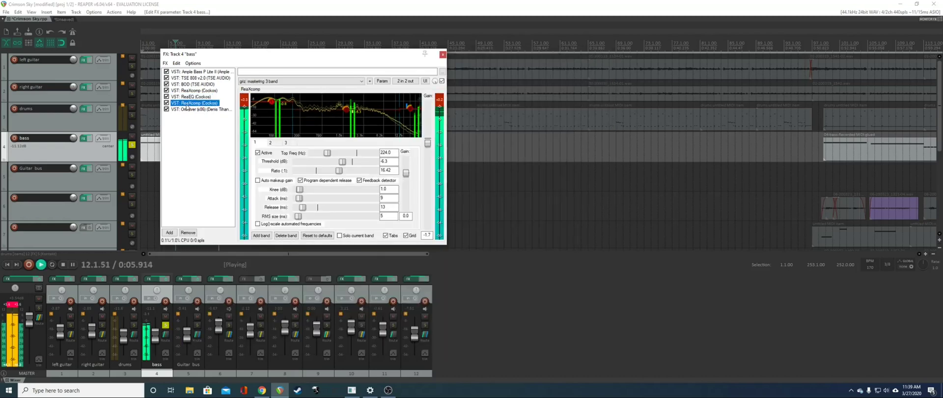
mouse_move(274, 107)
key("space")
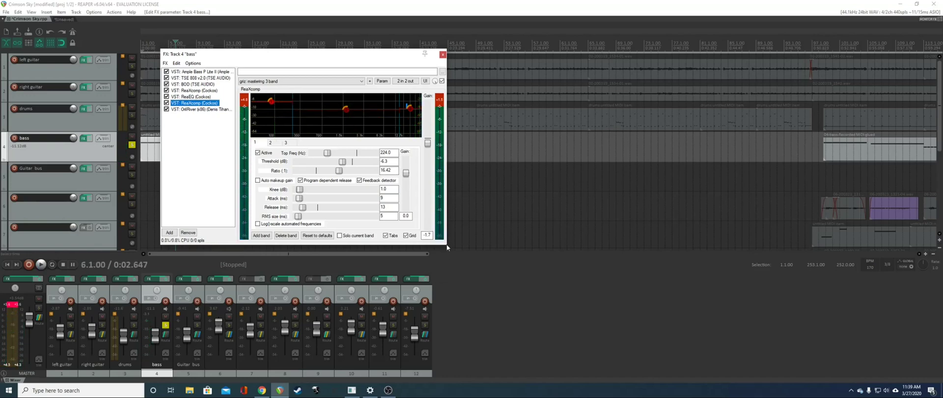
- Enlarge the bass FX window and play the bass while watching the ReaXcomp graph
left_click_drag(447, 244, 601, 331)
key("space")
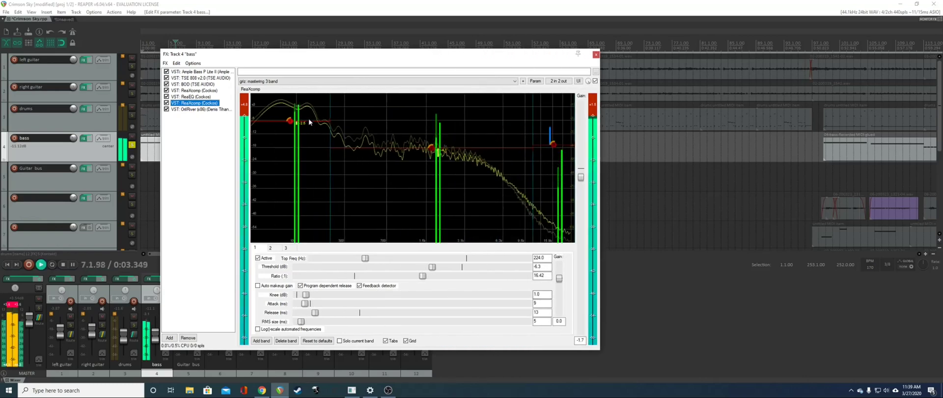
key("space")
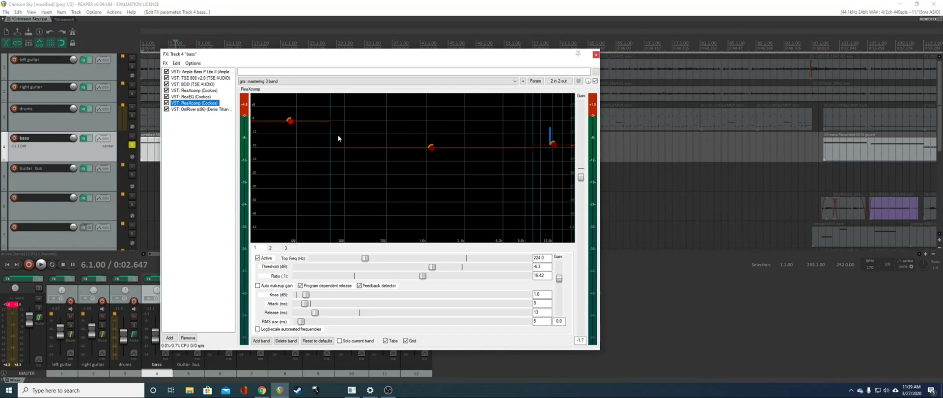
- Enable auto makeup gain on ReaXcomp band 1 and play the bass with it
left_click(431, 148)
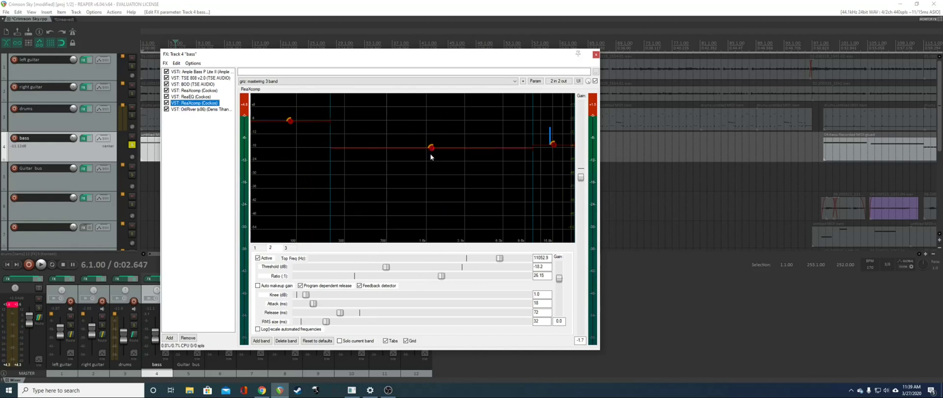
left_click(290, 121)
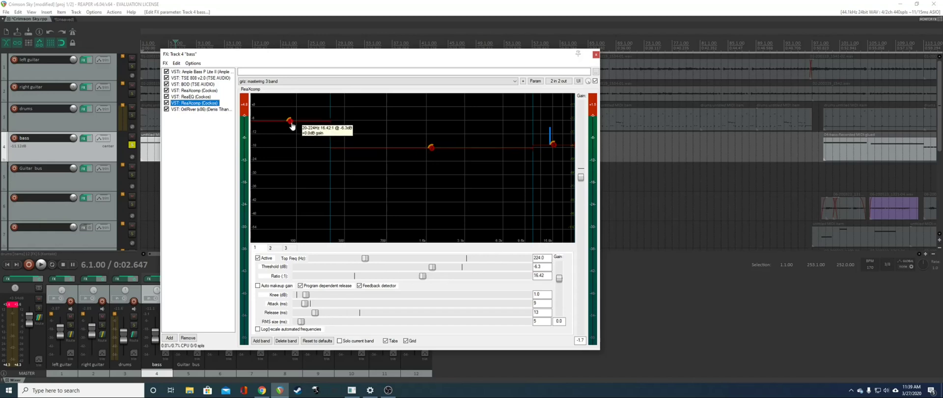
left_click(258, 285)
key("space")
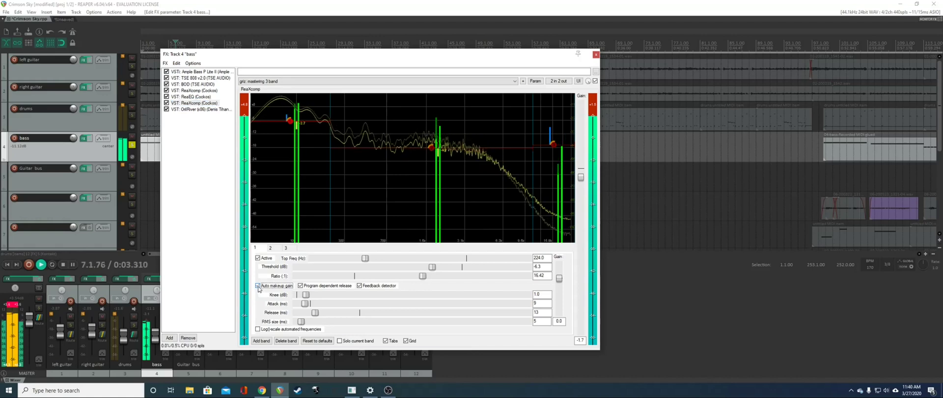
- Raise ReaXcomp band 1's threshold to -3.6 dB, turn off its auto makeup gain, and audition the bass
mouse_move(291, 122)
left_mouse_down()
mouse_move(291, 154)
mouse_move(290, 115)
left_mouse_up()
key("space")
key("space")
left_click(258, 286)
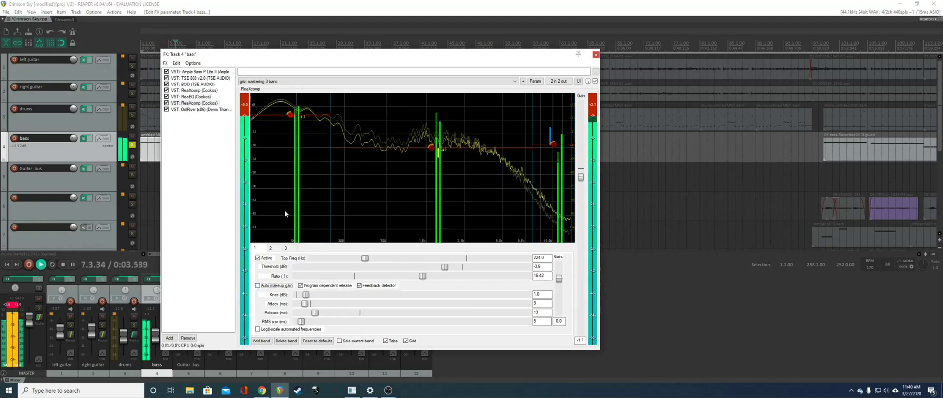
mouse_move(290, 117)
key("space")
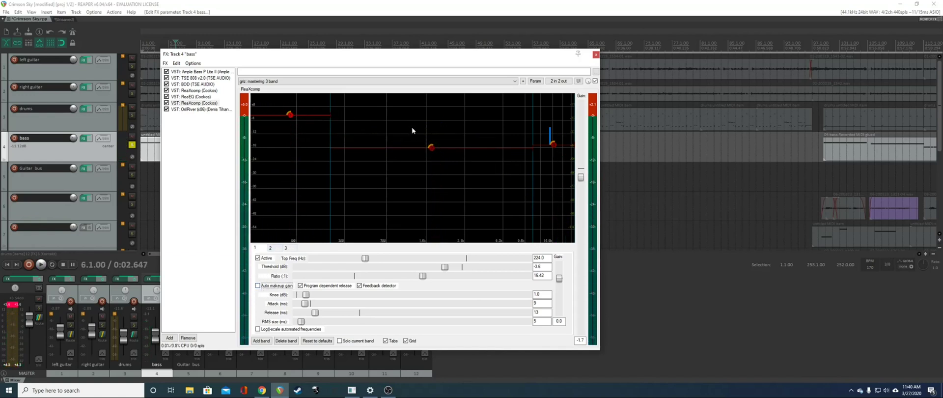
- Audition ReaXcomp band 2, raise its threshold to -17.6 dB, and play the bass again
left_click(430, 149)
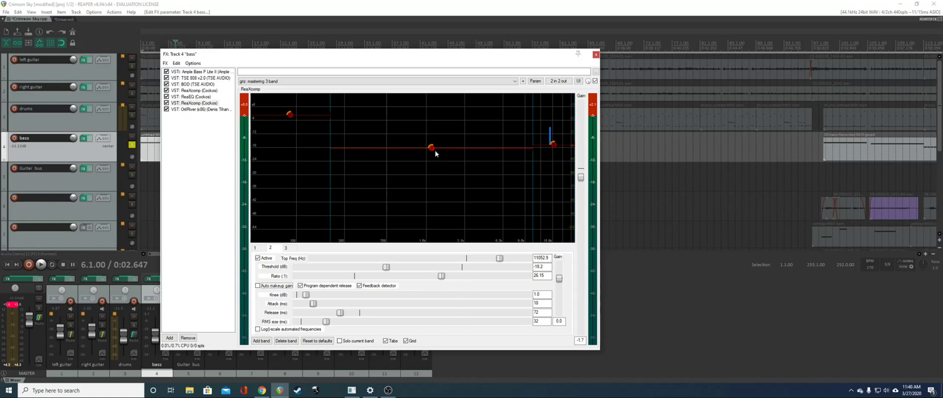
mouse_move(434, 152)
key("space")
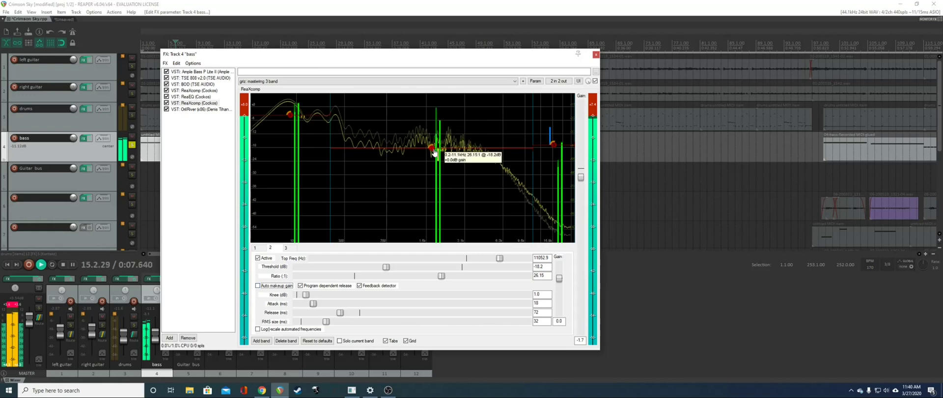
key("space")
mouse_move(433, 152)
left_mouse_down()
mouse_move(433, 107)
mouse_move(431, 158)
mouse_move(431, 150)
left_mouse_up()
key("space")
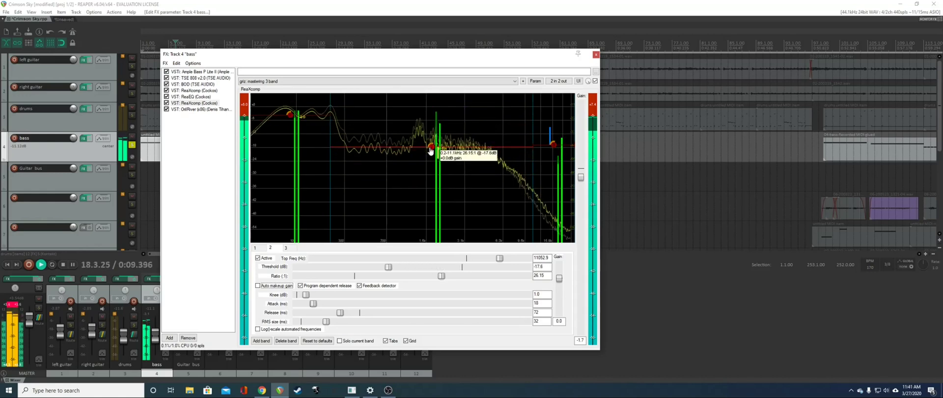
key("space")
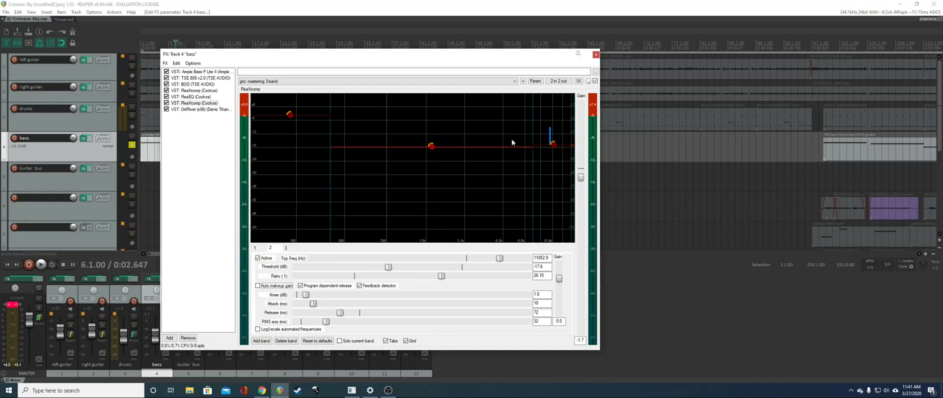
- Lower ReaXcomp band 3's threshold to -17.6 dB, disable the band, and listen to the bass without it
mouse_move(556, 148)
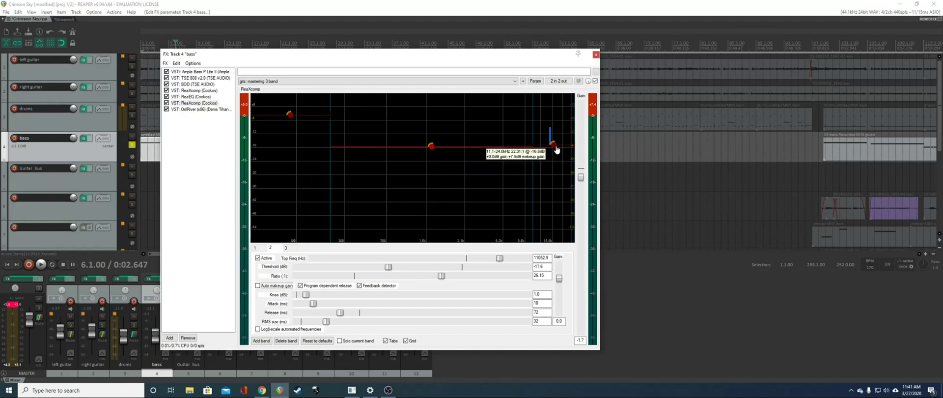
left_click(554, 145)
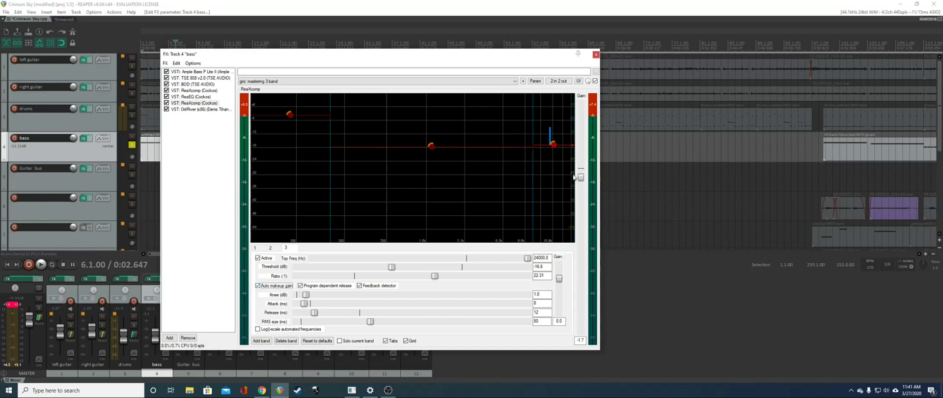
mouse_move(554, 146)
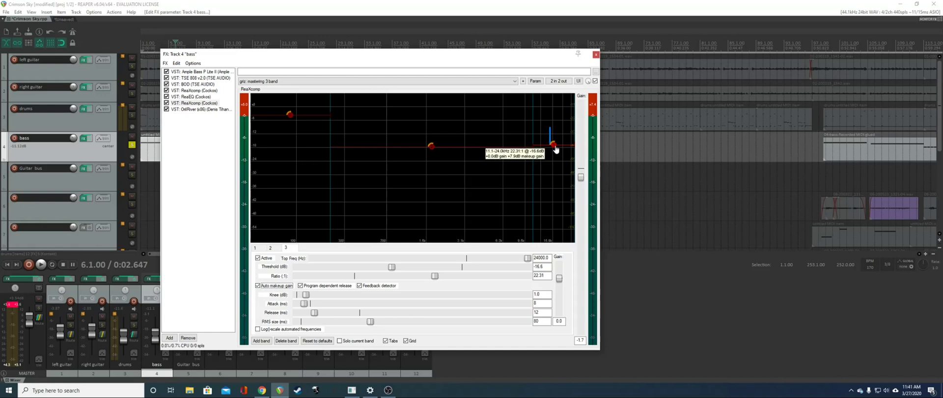
left_click_drag(555, 149, 555, 151)
double_click(555, 151)
key("space")
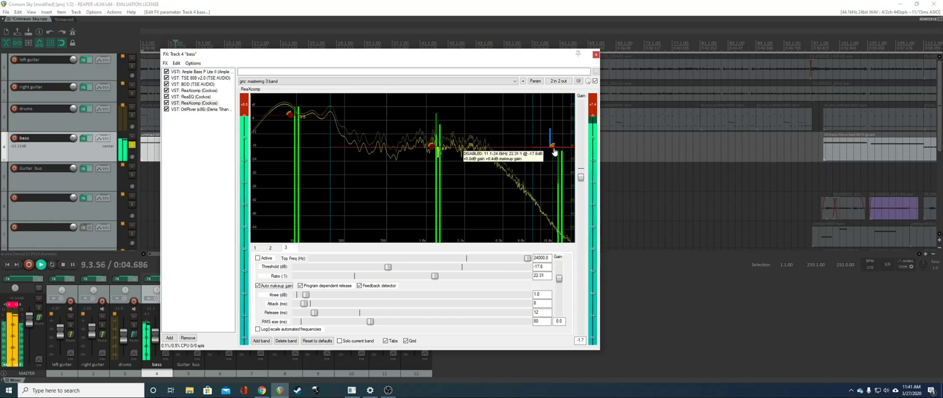
key("space")
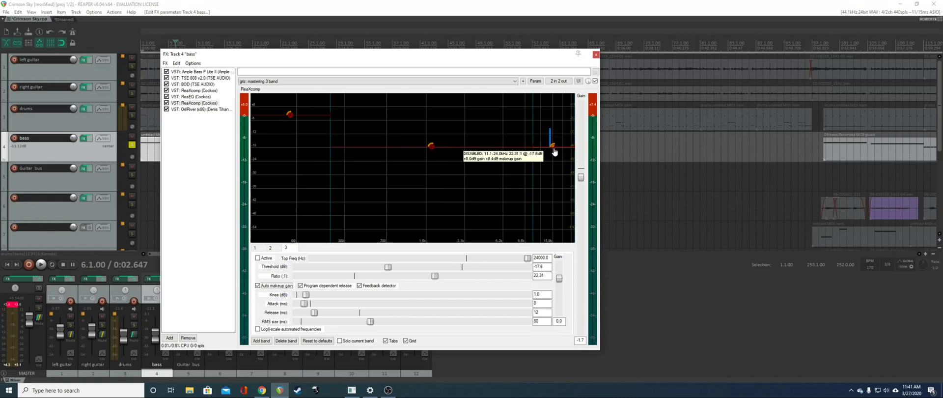
- Re-enable ReaXcomp band 3, audition the bass, and set the band's threshold to -16.4 dB
key("space")
double_click(555, 151)
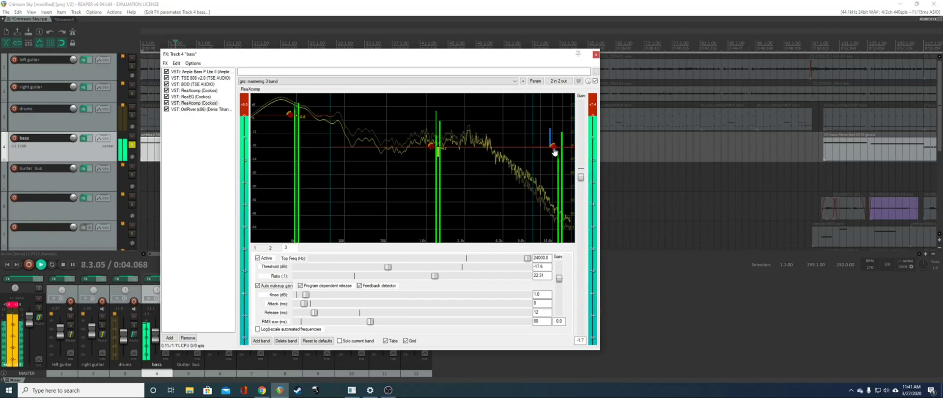
mouse_move(555, 152)
key("space")
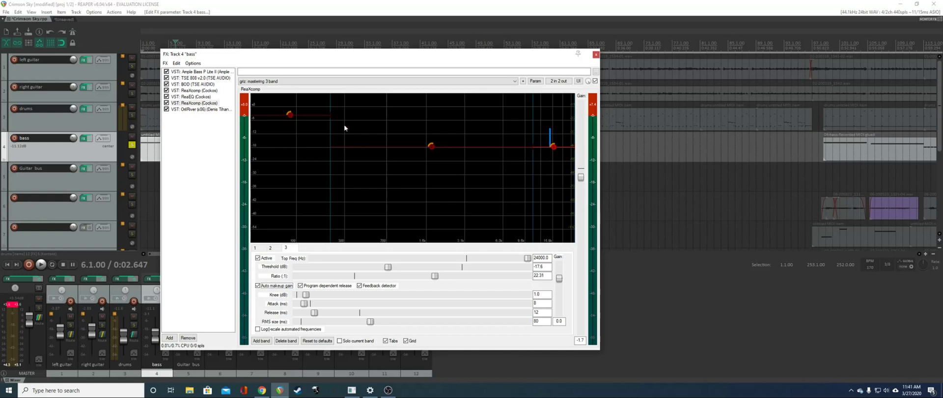
left_click_drag(553, 148, 556, 145)
- Bypass the OrilRiver reverb on the bass, open its plugin window, and move it clear of the FX chain list
left_click(200, 127)
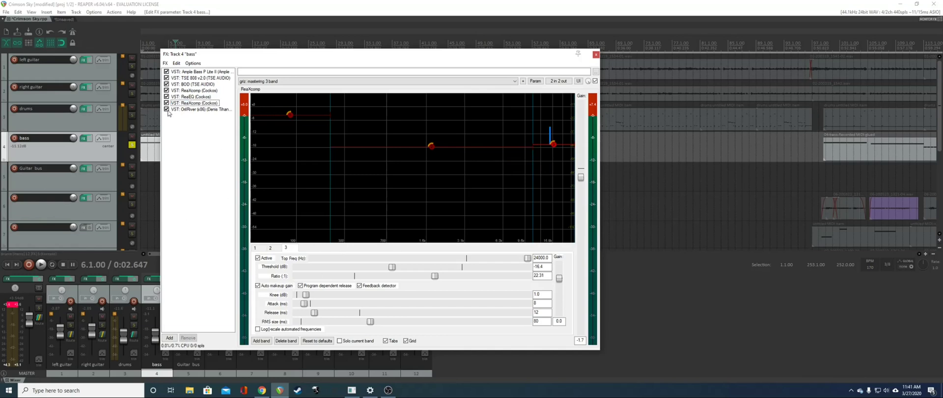
left_click(166, 109)
double_click(193, 110)
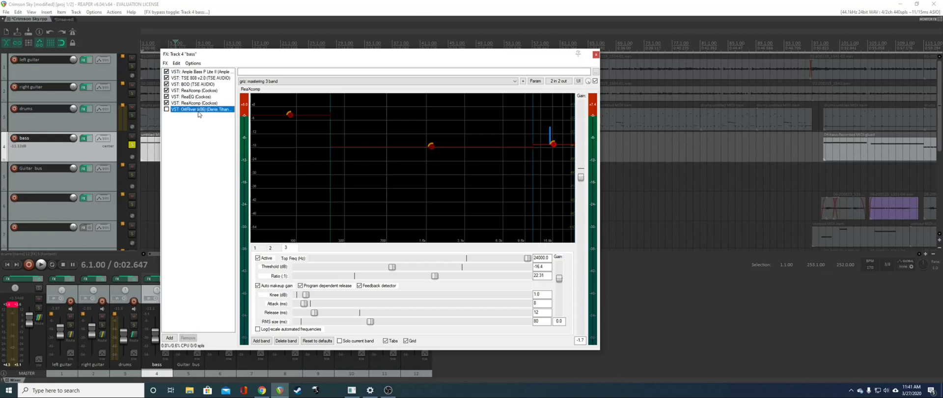
left_click_drag(217, 15, 298, 44)
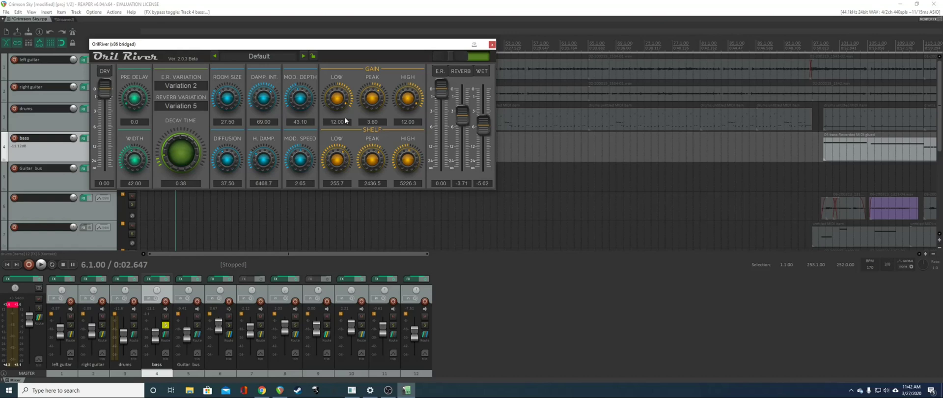
left_click_drag(221, 44, 336, 48)
left_click(193, 55)
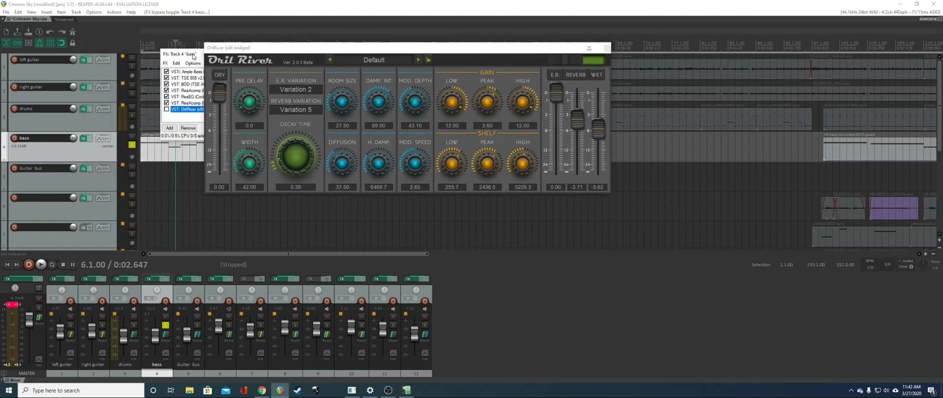
- Compare the bass with the OrilRiver reverb bypassed and enabled, and leave the reverb enabled
key("space")
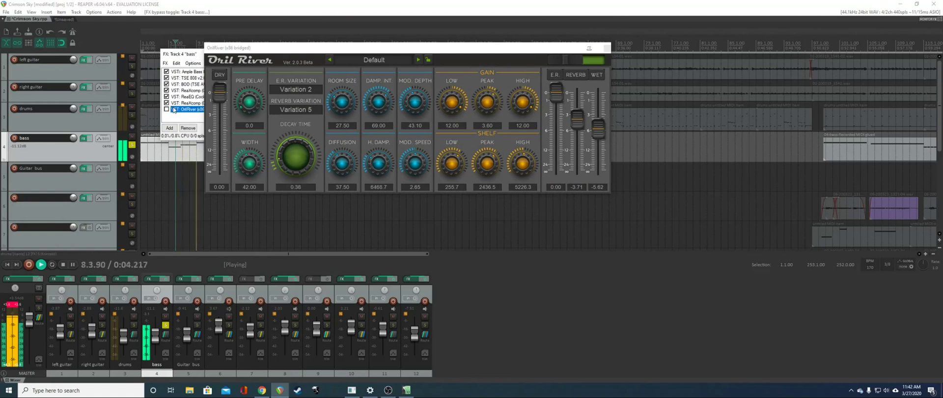
key("space")
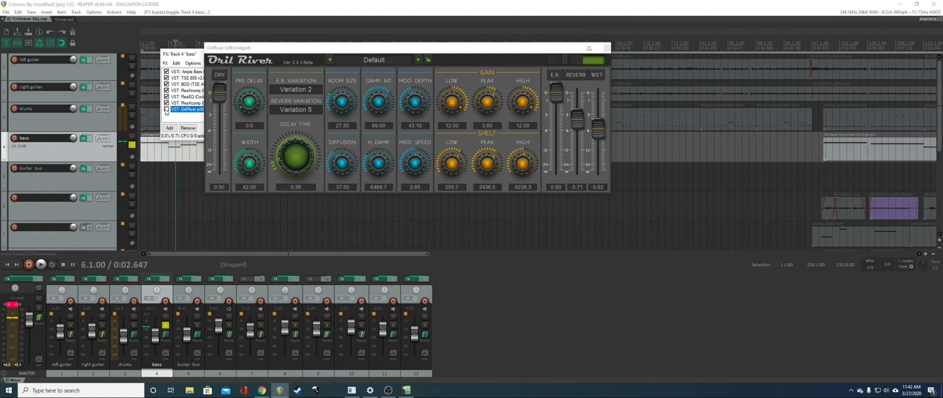
left_click(166, 109)
key("space")
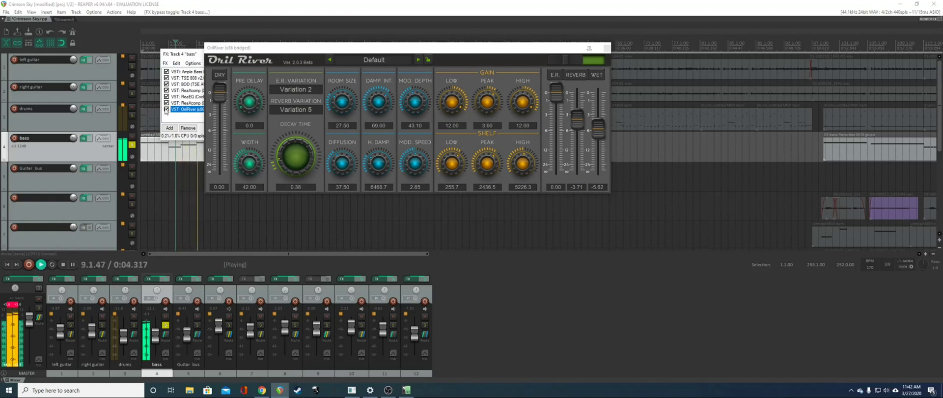
key("space")
key("space")
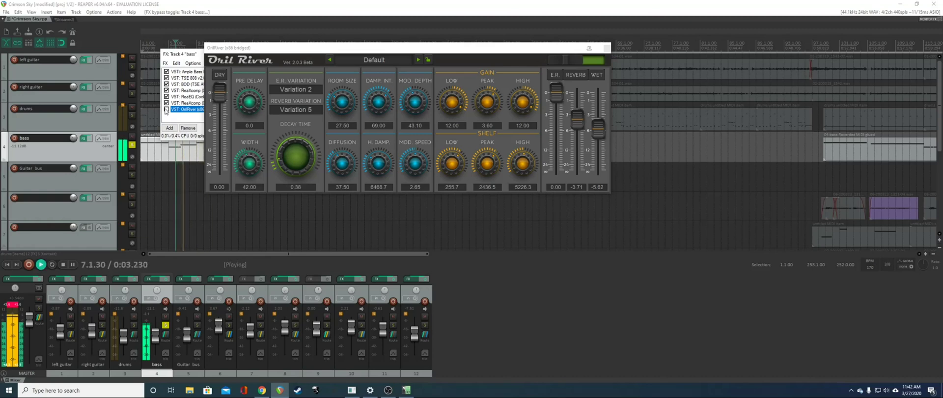
key("space")
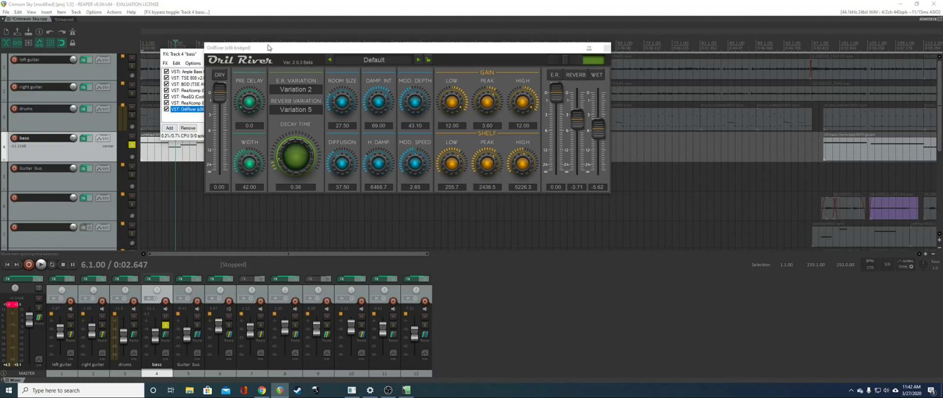
- Reposition the OrilRiver window below the start of the plugin list and listen to the bass with the reverb on
left_click_drag(268, 47, 197, 111)
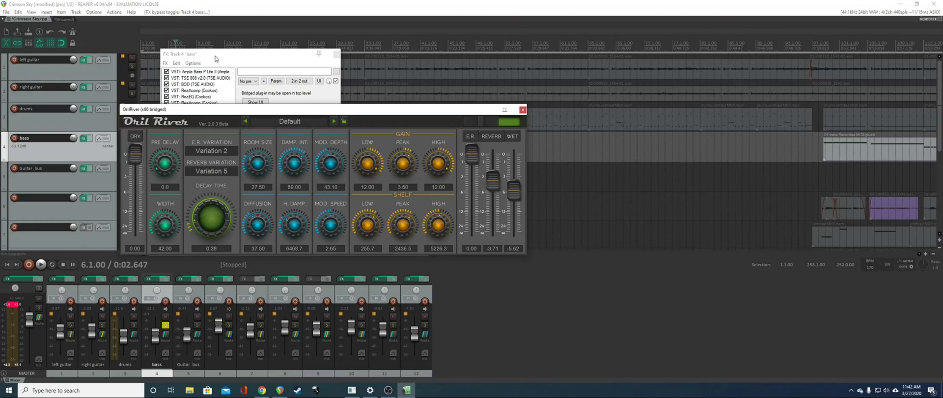
left_click(219, 57)
key("space")
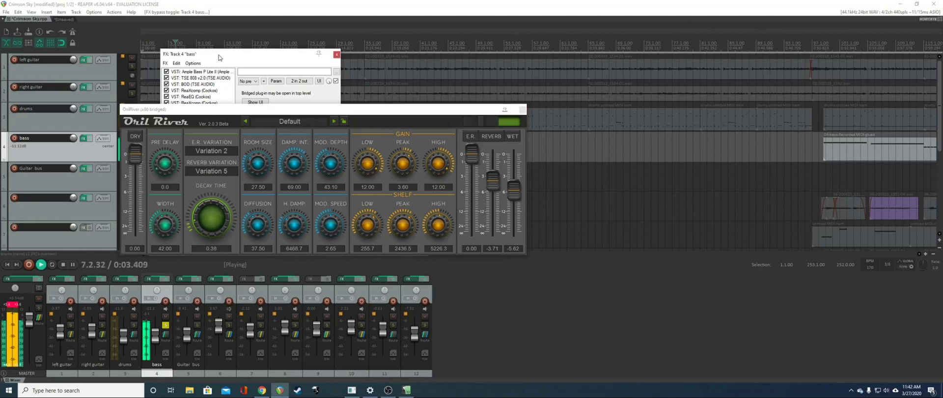
key("space")
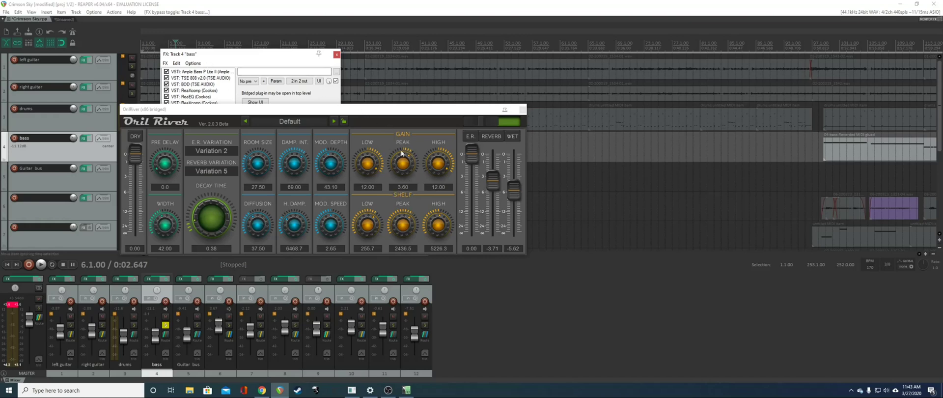
- Shift the OrilRiver window aside and try its low gain control while the bass plays
left_click_drag(386, 110, 325, 109)
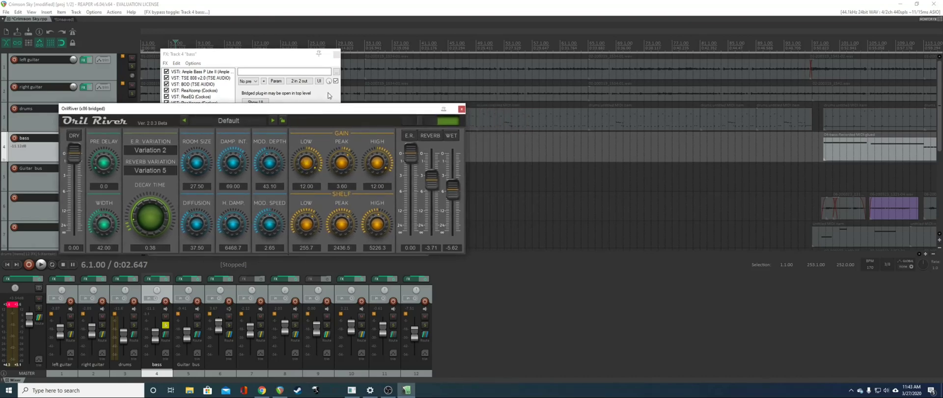
key("space")
left_click_drag(317, 163, 323, 127)
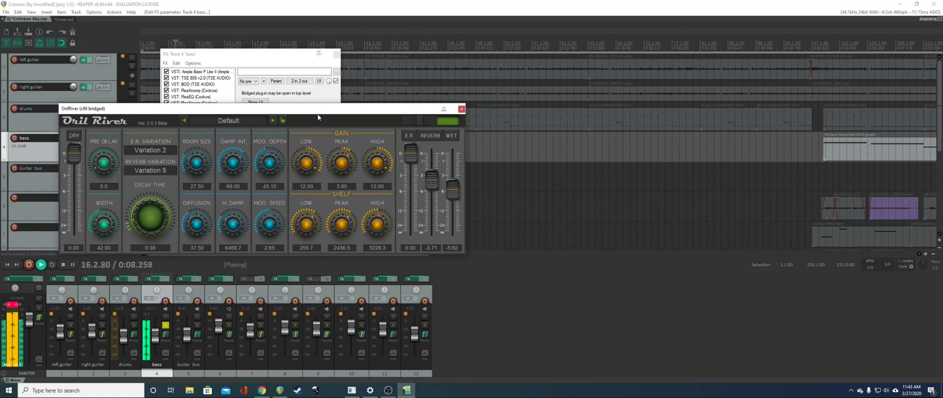
key("space")
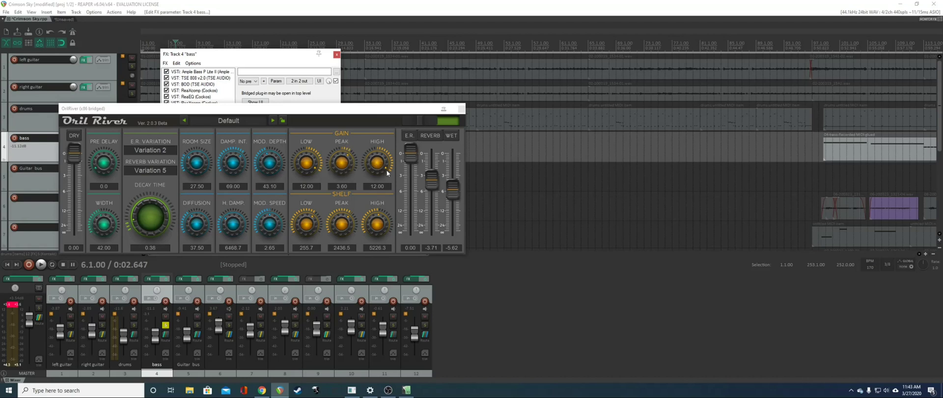
- Replay the bass with the OrilRiver reverb active to judge its tone
left_click(376, 110)
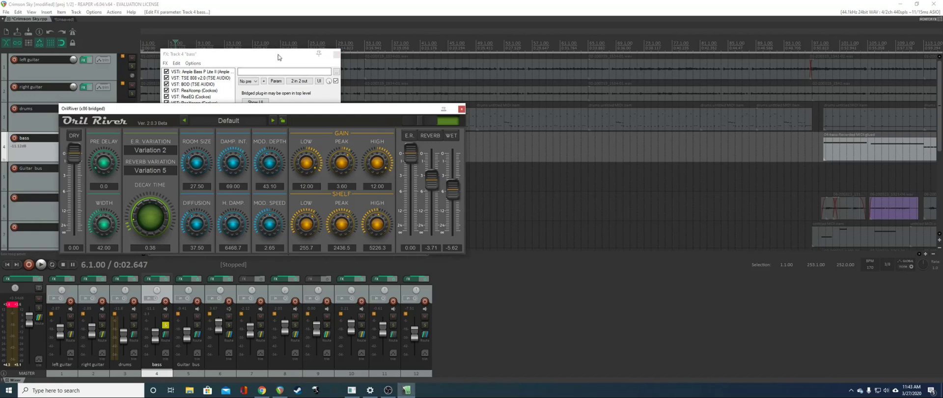
key("space")
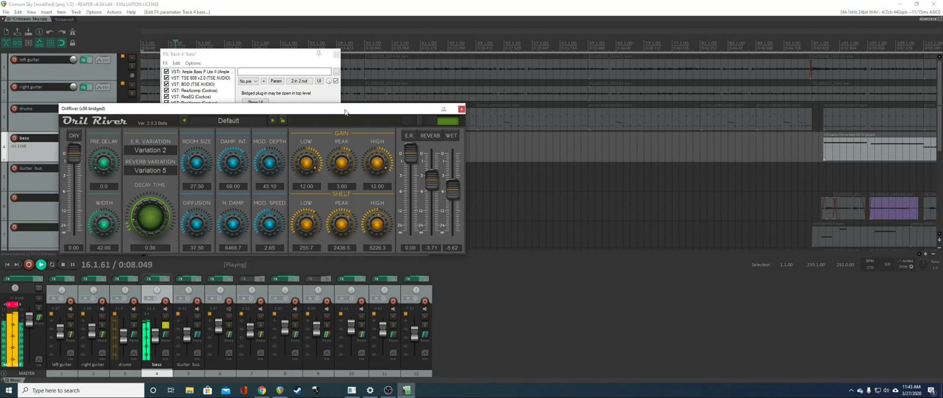
left_click(242, 55)
key("space")
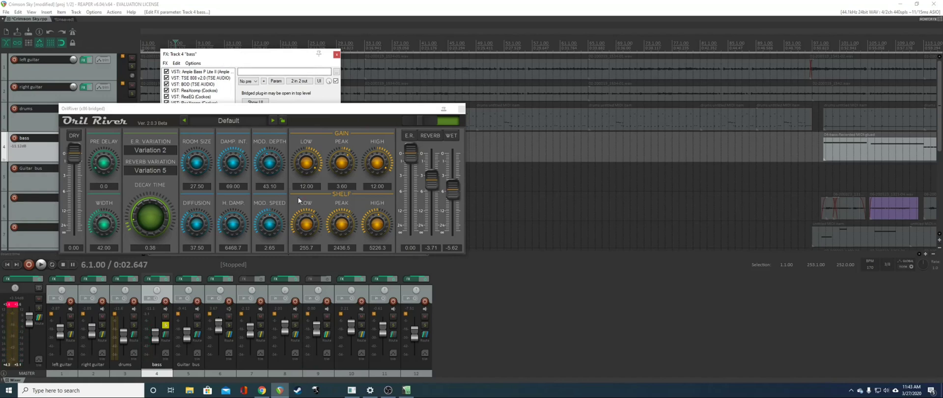
- Set the OrilRiver wet level to -5.86
left_click(454, 194)
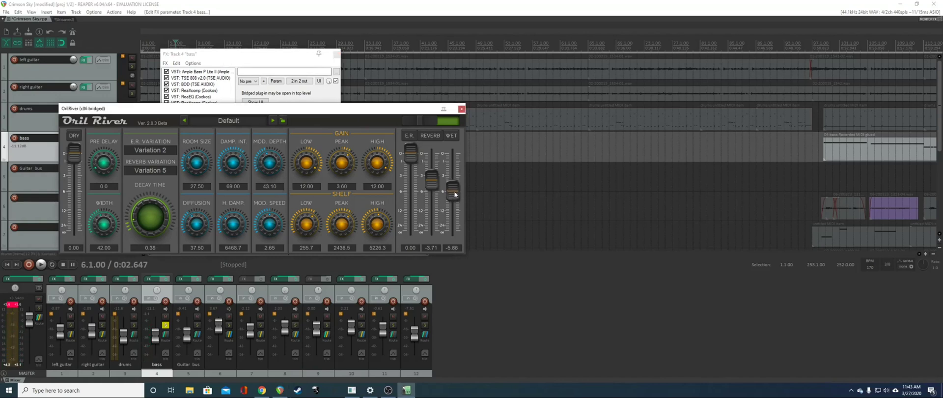
left_click_drag(455, 192, 454, 190)
left_click_drag(458, 232, 465, 194)
- Raise the OrilRiver decay time to 1.53 and on to 4.11, auditioning the bass with the longer reverb
left_click_drag(132, 225, 150, 218)
left_click(234, 58)
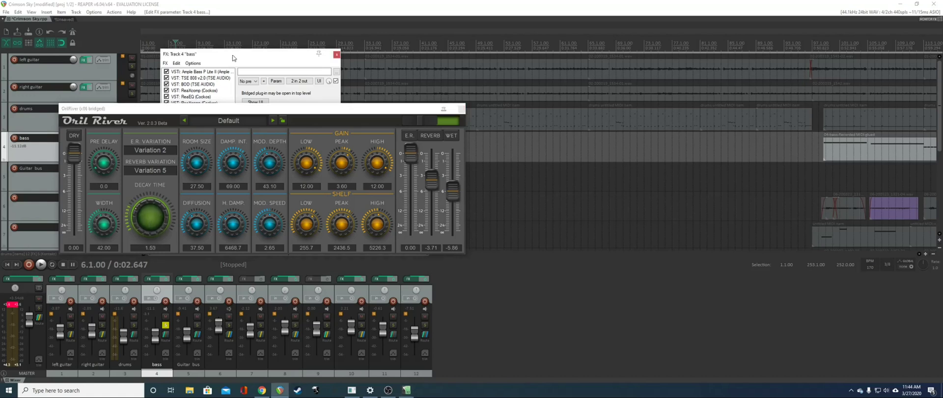
key("space")
left_click_drag(161, 218, 163, 207)
key("space")
left_click(247, 57)
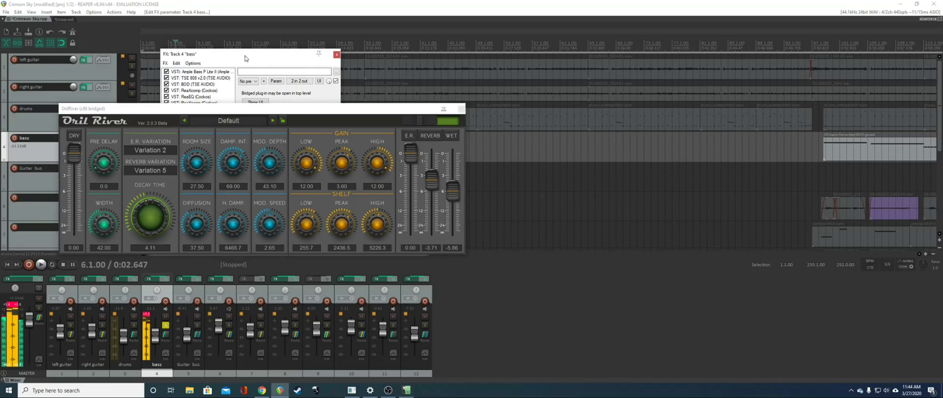
- Set the OrilRiver decay time to 0.40 and play the bass
left_click_drag(167, 200, 152, 229)
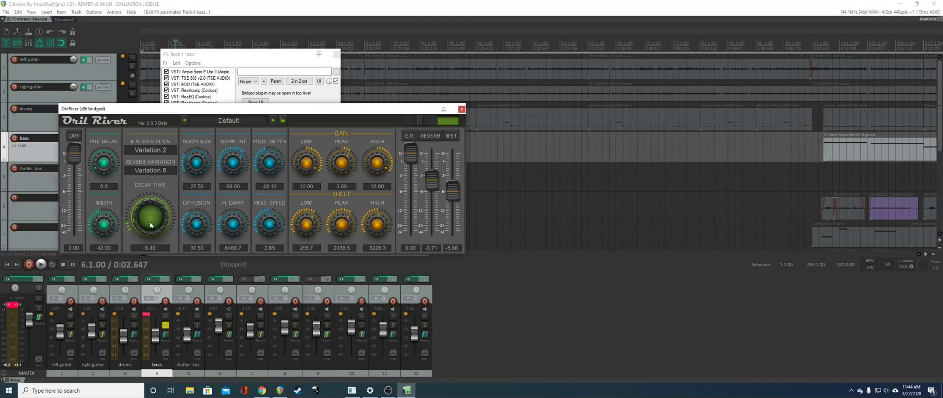
left_click(264, 56)
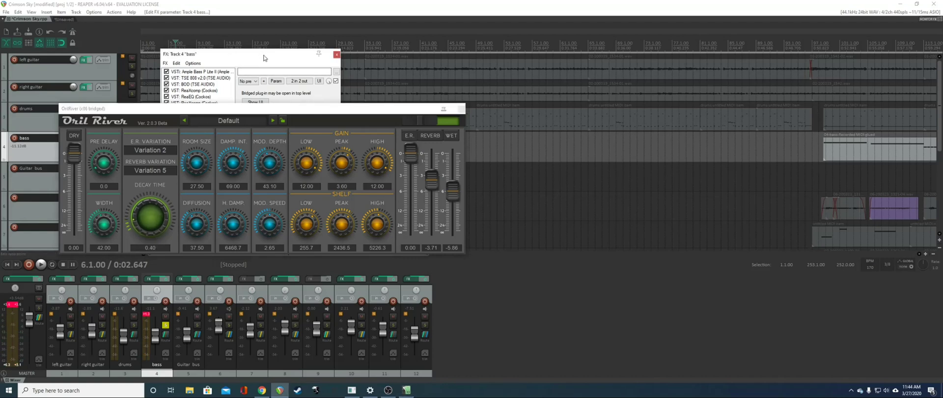
key("space")
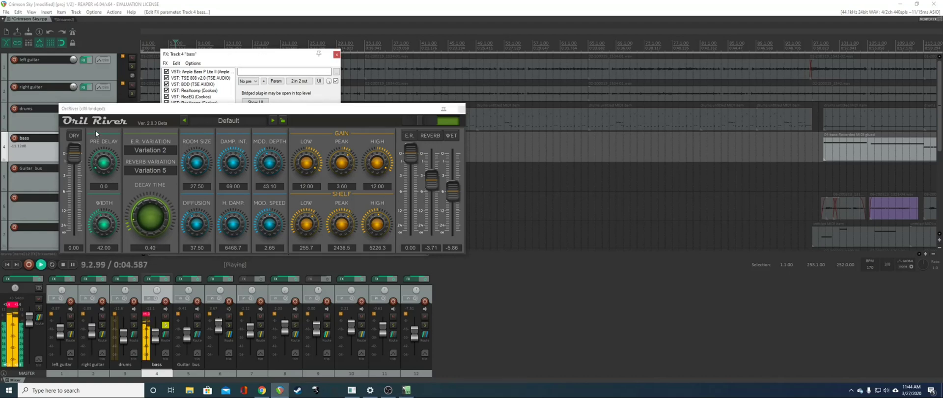
- Toggle the OrilRiver bypass during playback to compare the bass, and close the reverb's plugin window
left_click_drag(194, 107, 197, 131)
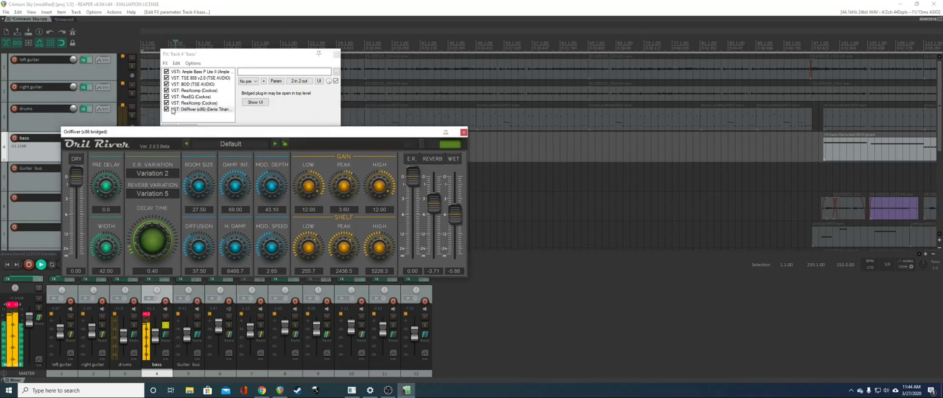
left_click(166, 110)
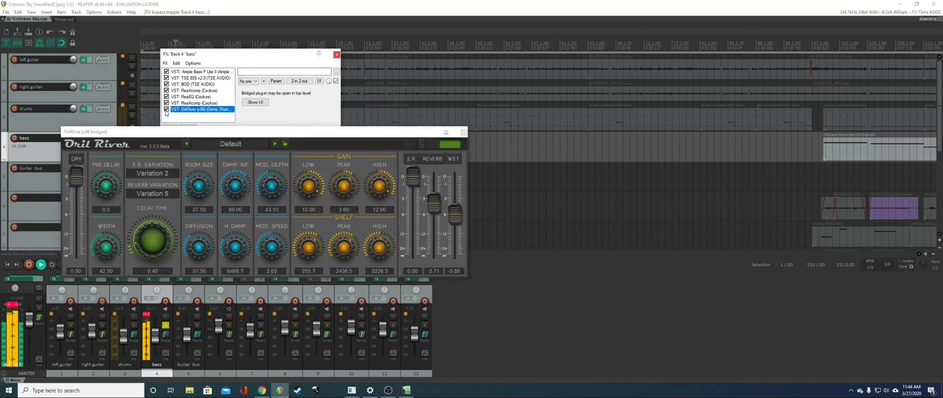
left_click(462, 132)
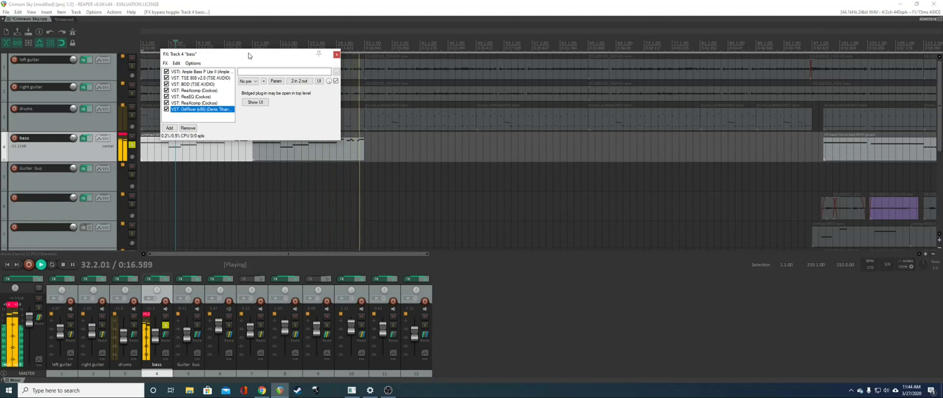
key("space")
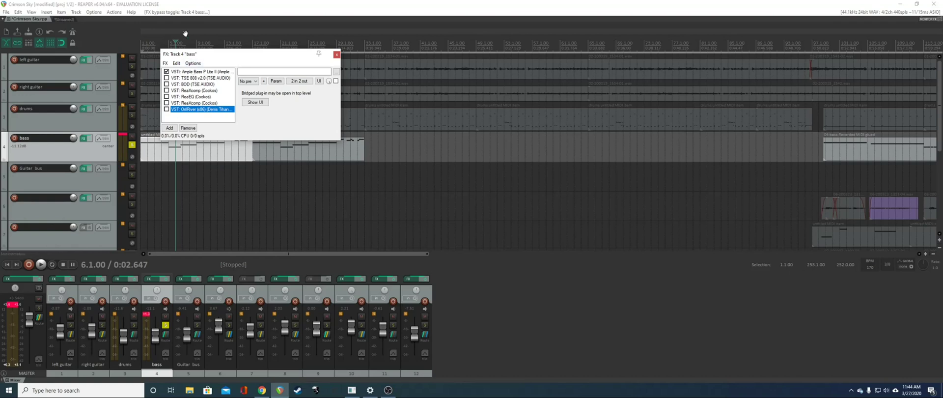
- Unsolo the bass and play the full mix from the project start with only Ample Bass active, raising the bass fader
left_click_drag(223, 52, 489, 75)
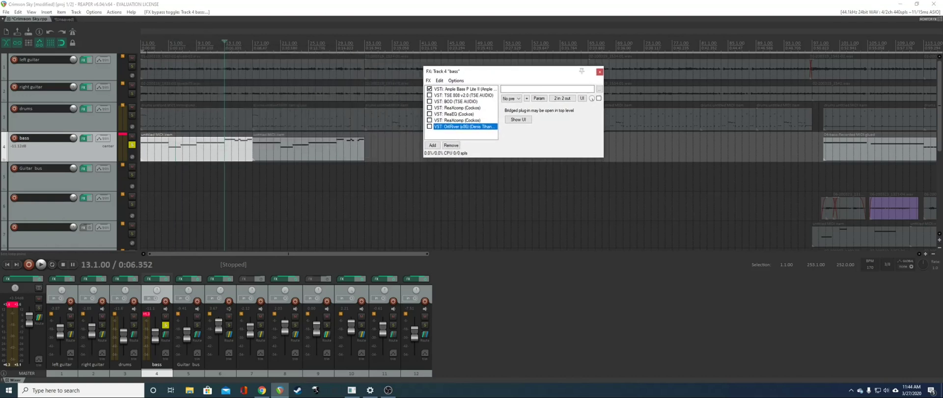
left_click(143, 50)
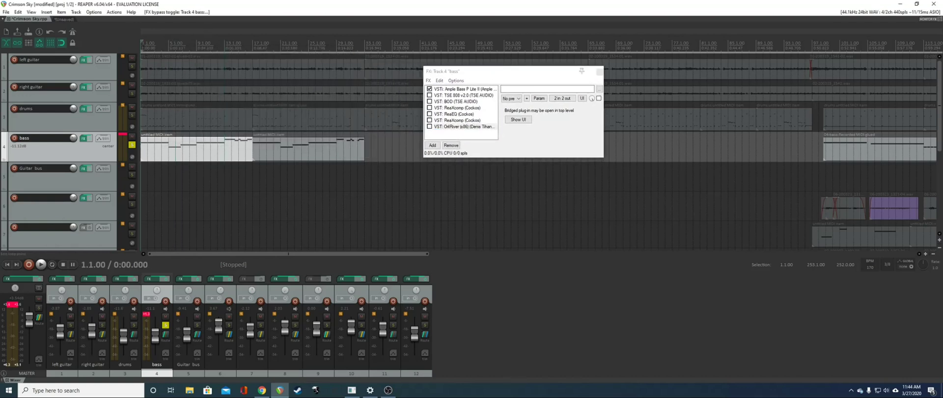
left_click(165, 325)
key("space")
left_click_drag(155, 337, 153, 333)
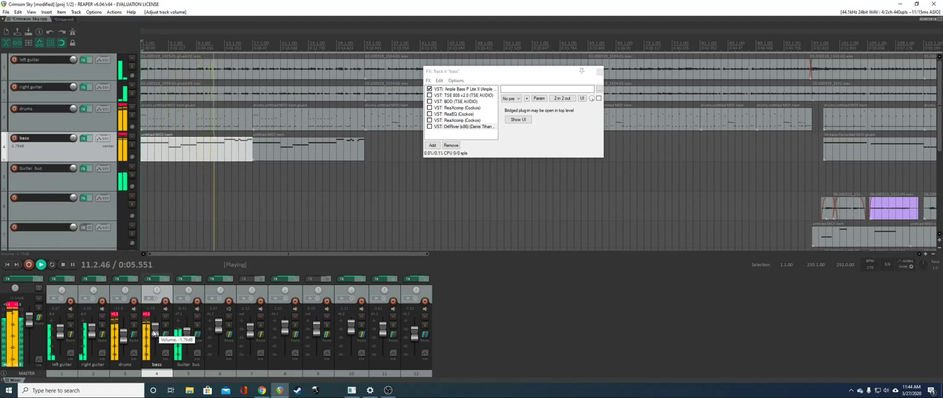
scroll(153, 334, "down", 3)
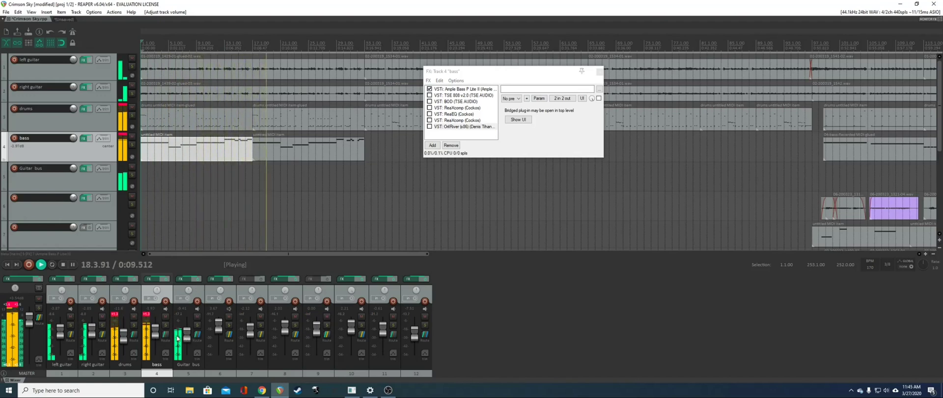
- Solo the drums and bass together during playback, and lower the bass fader
left_click(137, 328)
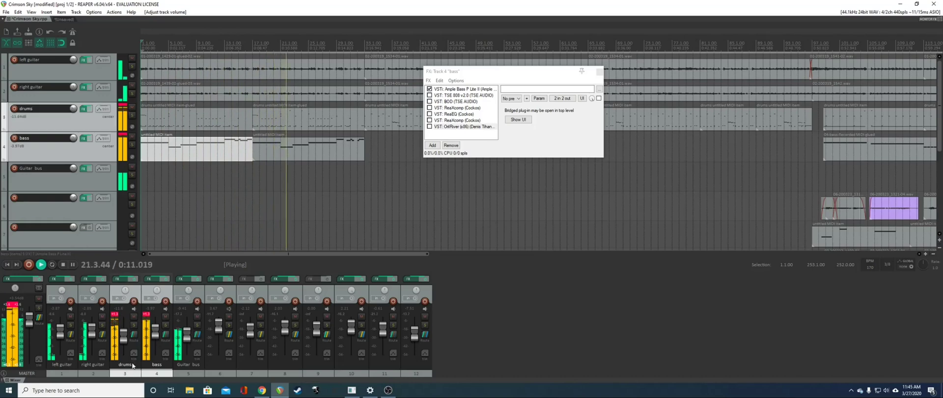
left_click(134, 325)
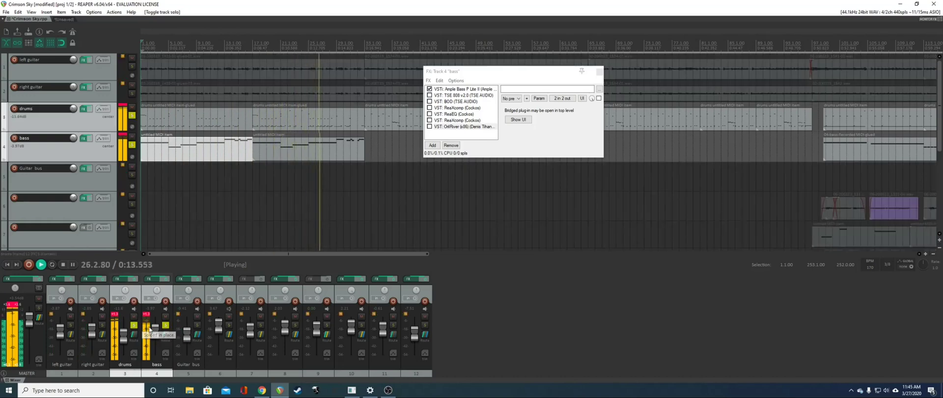
left_click_drag(156, 330, 156, 337)
key("space")
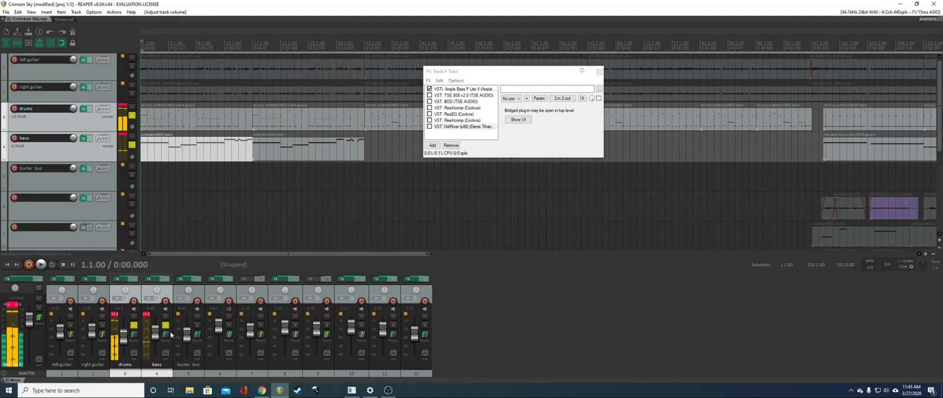
- Unsolo the drums and bass, and re-enable all bypassed plugins on the bass track
left_click(165, 325)
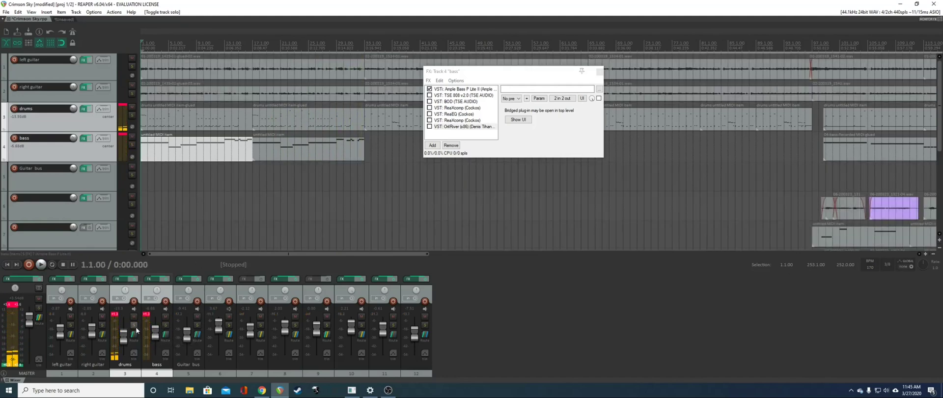
scroll(156, 337, "up", 5)
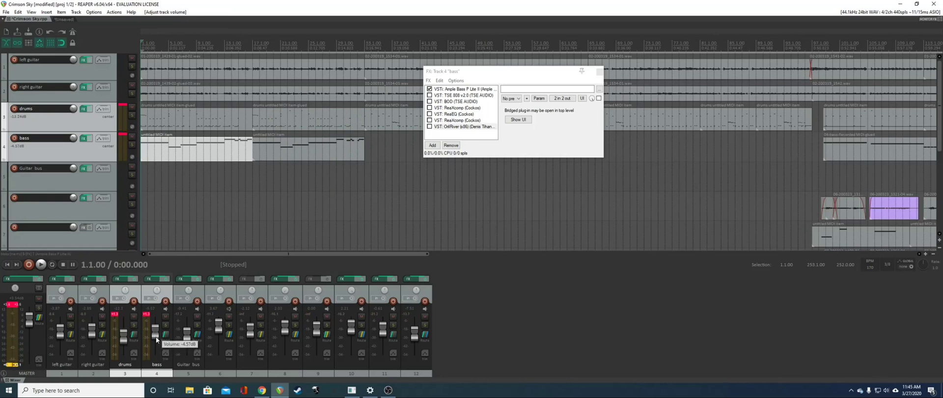
left_click(158, 374)
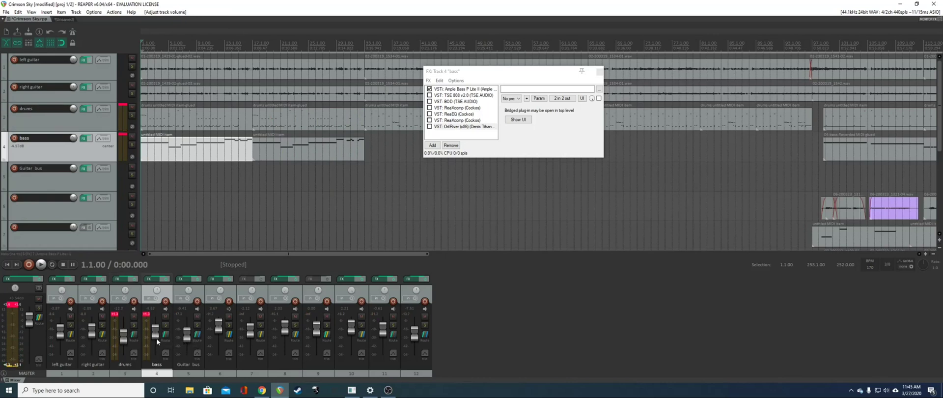
left_click(430, 95)
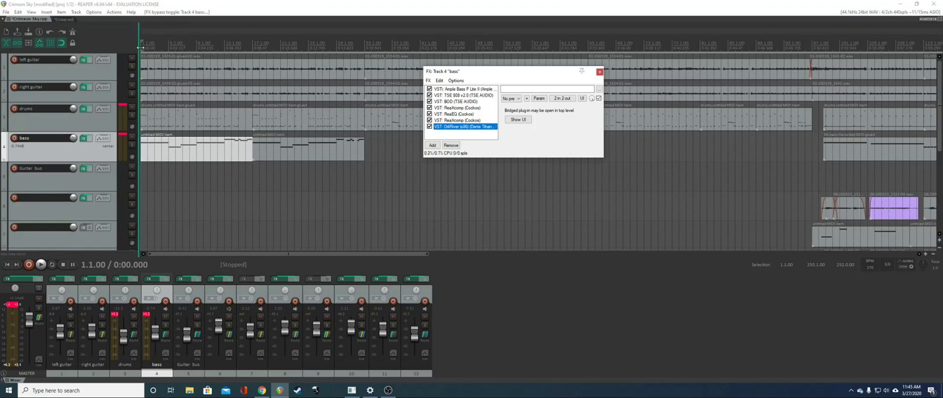
- Play the full mix from the project start with all bass plugins active, lowering the bass fader to -12.7 dB, and stop playback
key("space")
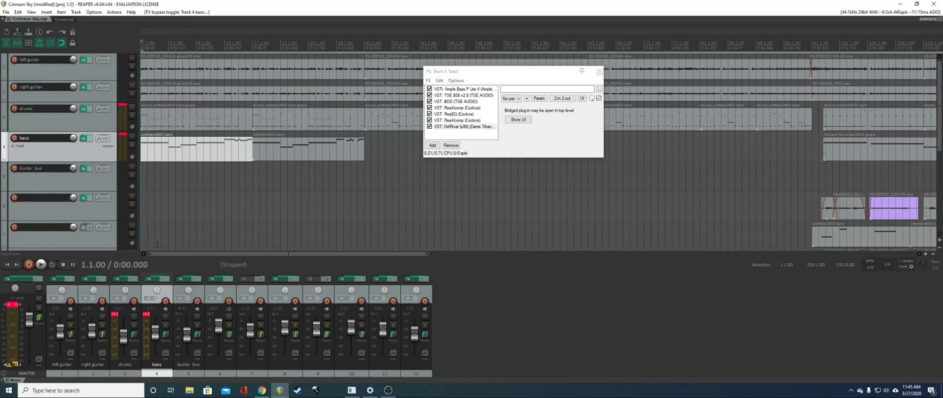
key("space")
left_click_drag(155, 330, 156, 336)
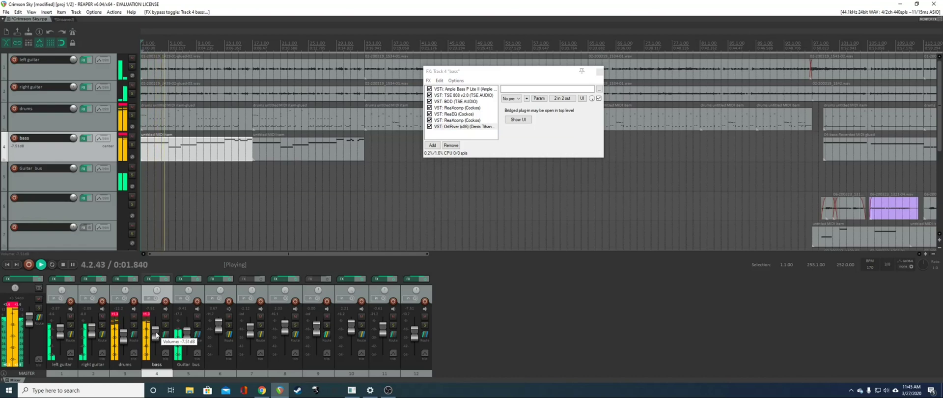
scroll(155, 336, "down", 2)
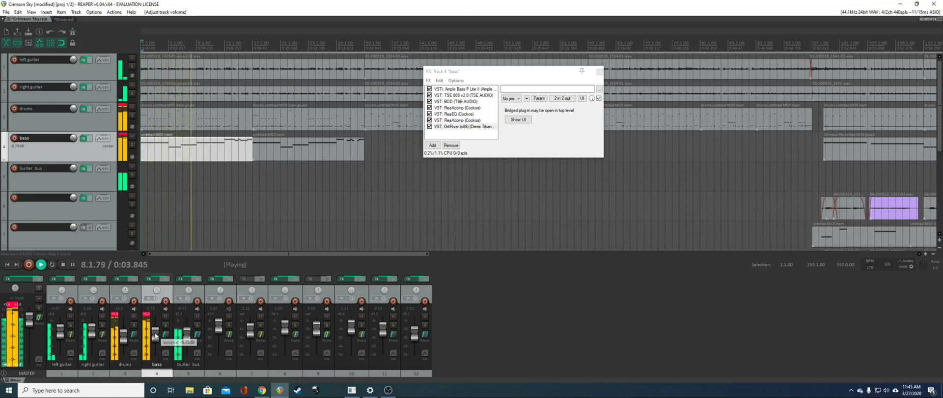
scroll(155, 336, "down", 1)
scroll(156, 336, "down", 1)
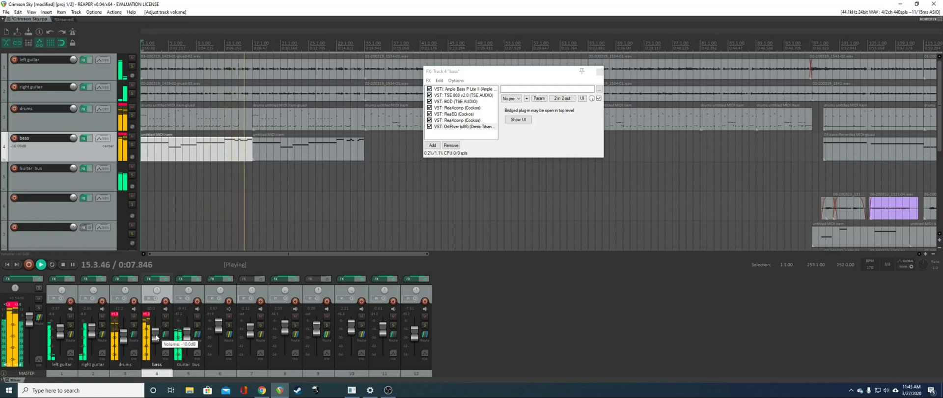
scroll(155, 334, "down", 2)
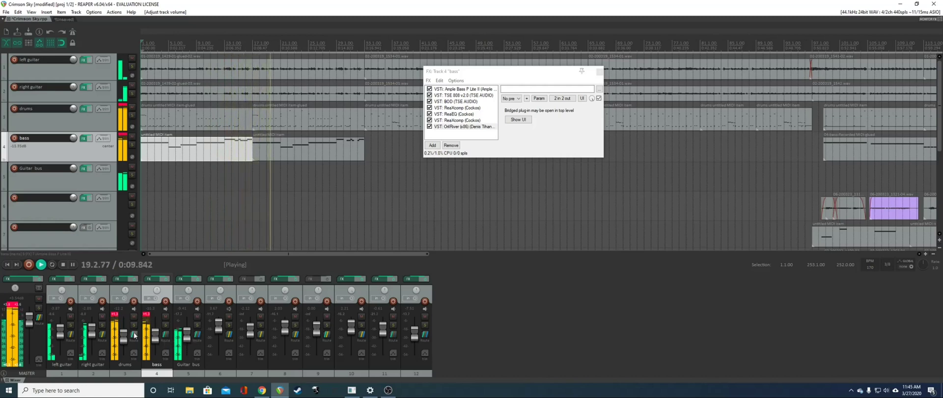
scroll(129, 336, "down", 2)
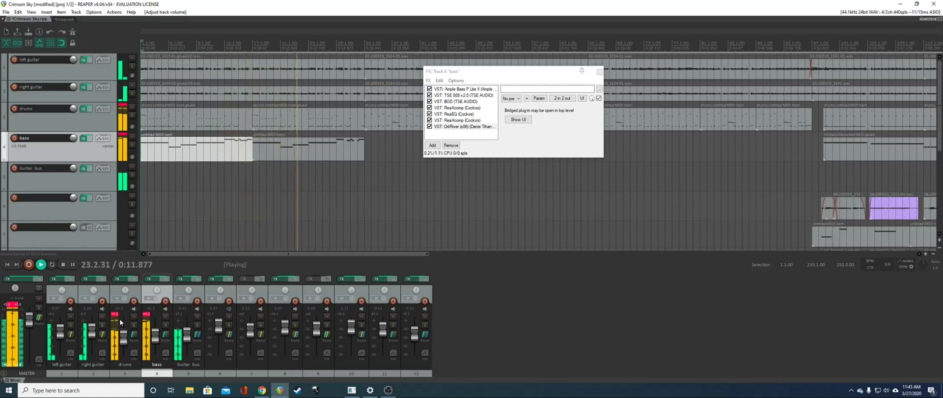
scroll(157, 342, "down", 2)
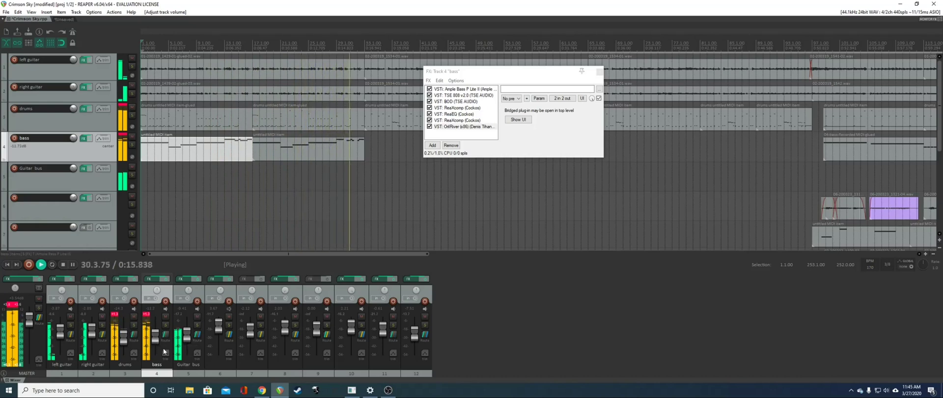
key("space")
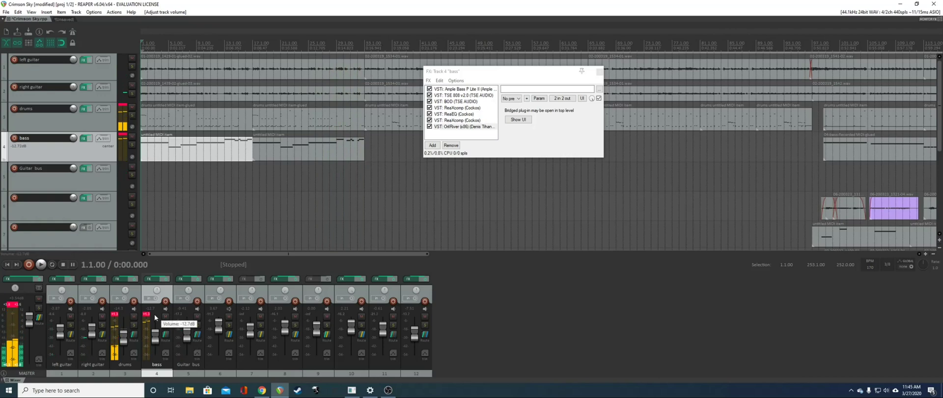
- Replay the mix from the start, muting and unmuting the bass track to compare the mix with and without it
key("space")
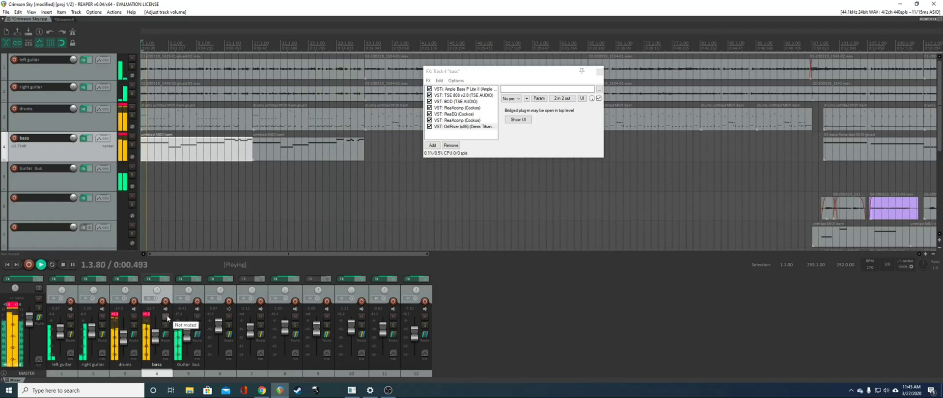
left_click(166, 317)
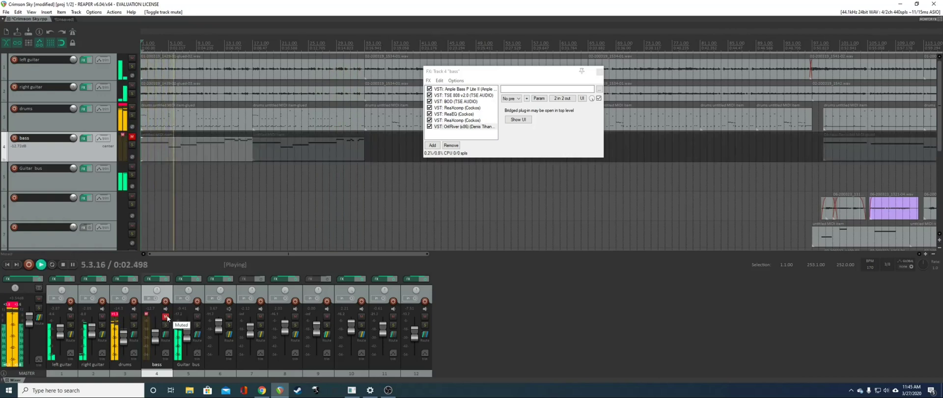
left_click(166, 317)
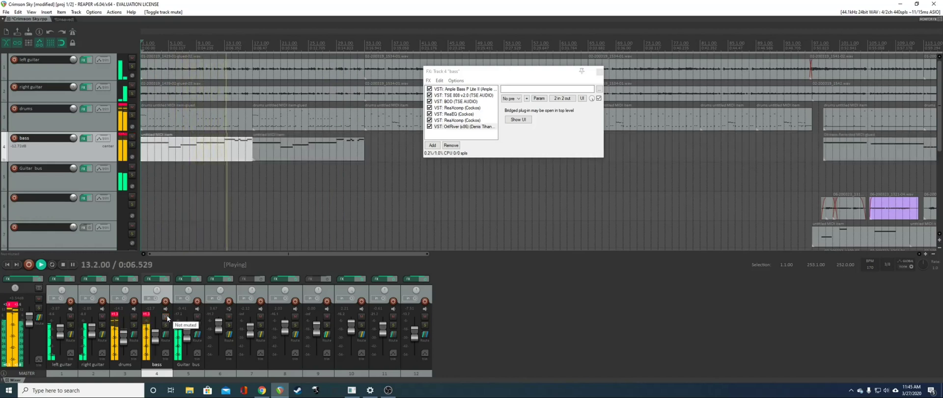
key("space")
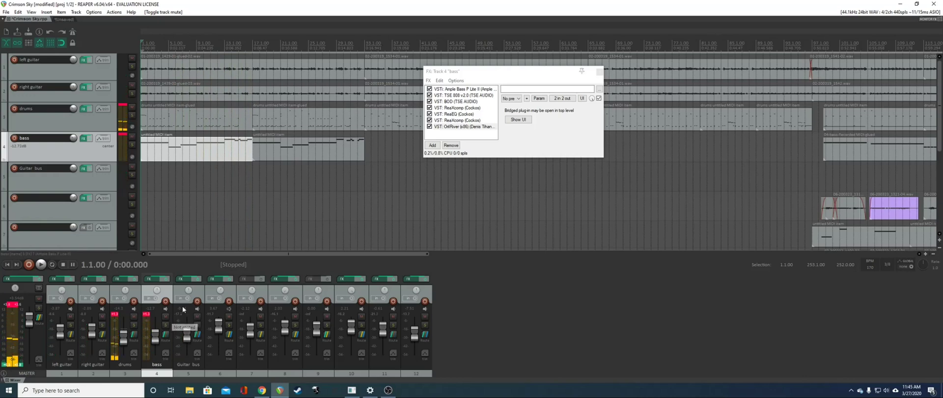
- Uncover the bass items by moving the FX window, and play the full mix from measure 29 through the end of the intro bass part
left_click_drag(549, 80, 780, 106)
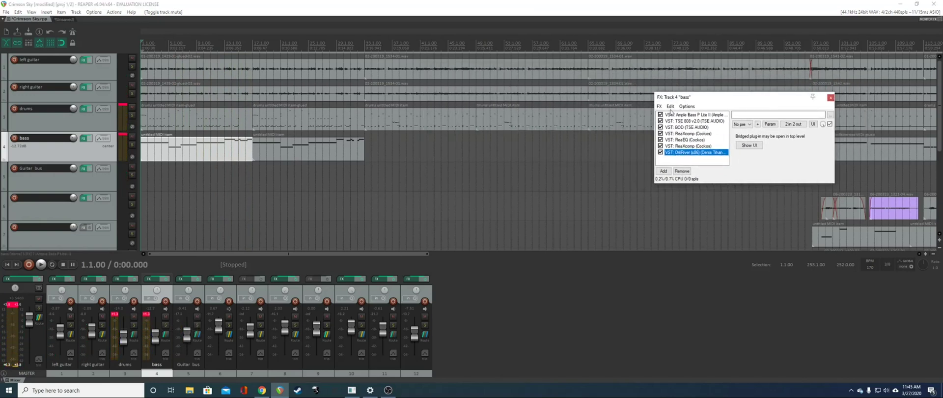
left_click(366, 146)
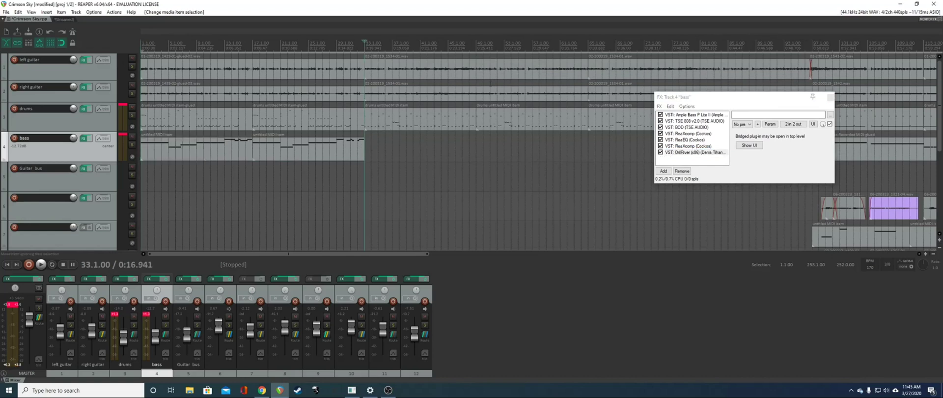
key("space")
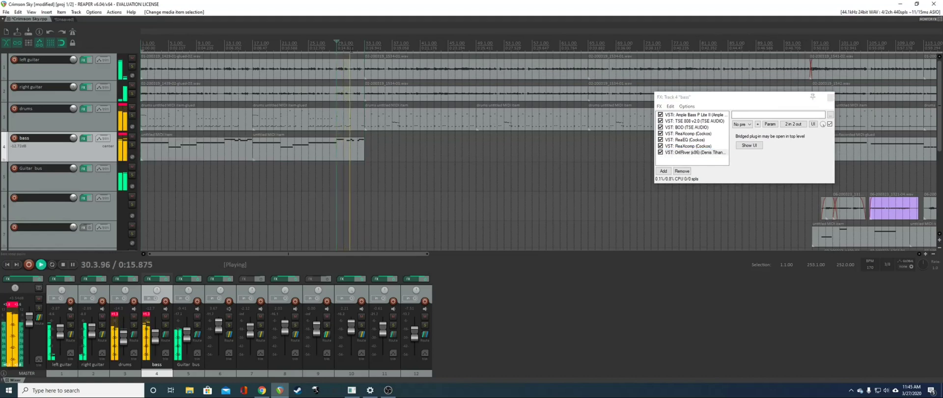
key("space")
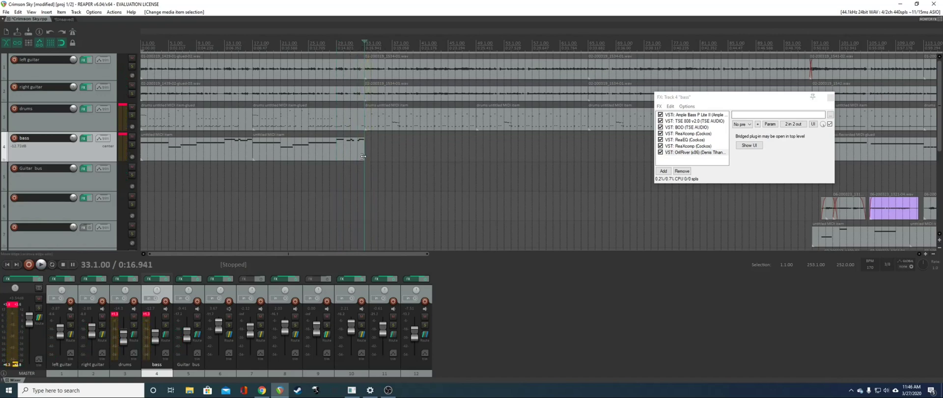
left_click_drag(714, 99, 216, 98)
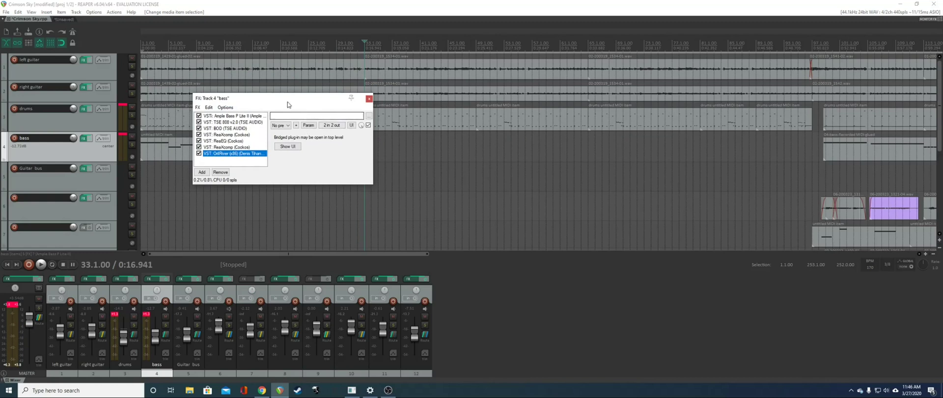
left_click_drag(295, 100, 209, 92)
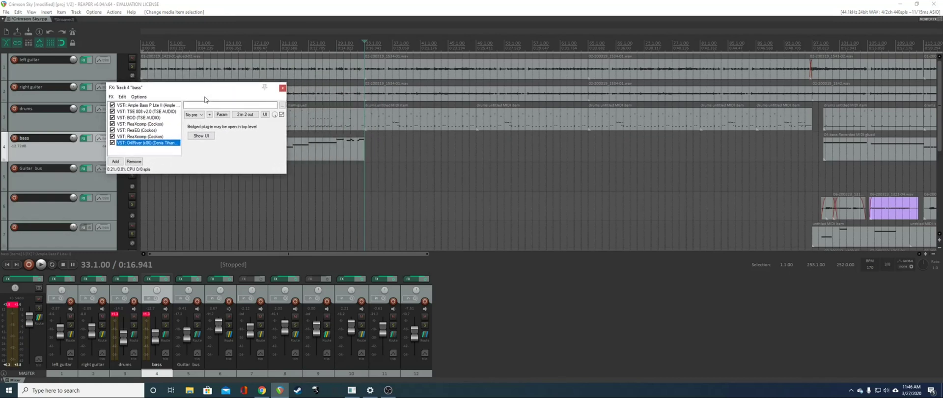
left_click(339, 43)
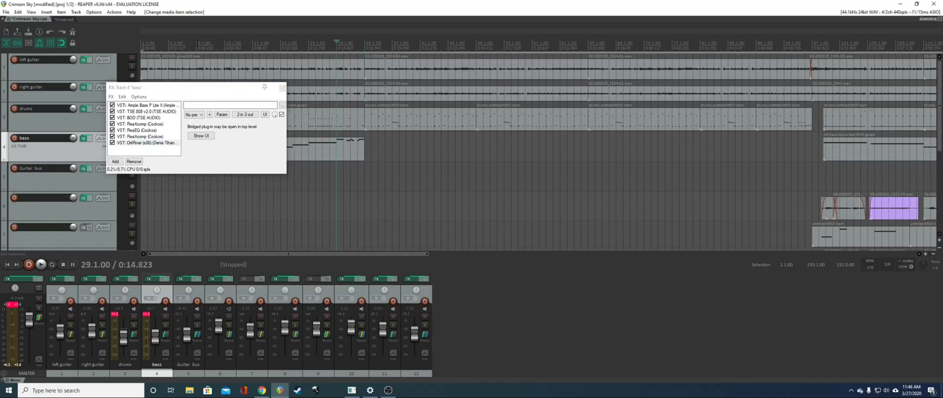
- Solo the bass and drums tracks and play them together from measure 9
left_click(197, 43)
left_click_drag(211, 89, 447, 88)
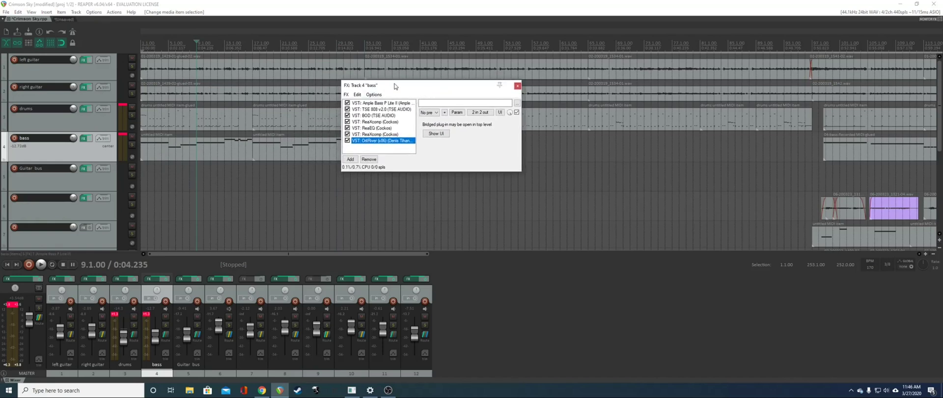
left_click_drag(394, 86, 329, 71)
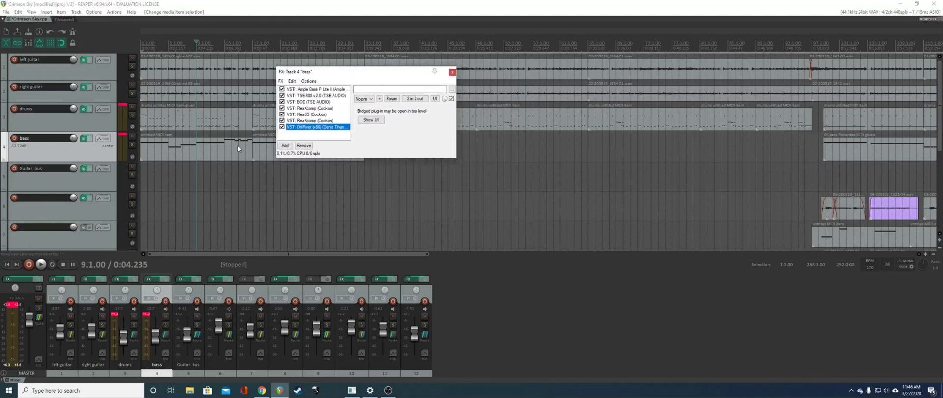
left_click(132, 144)
left_click(132, 116)
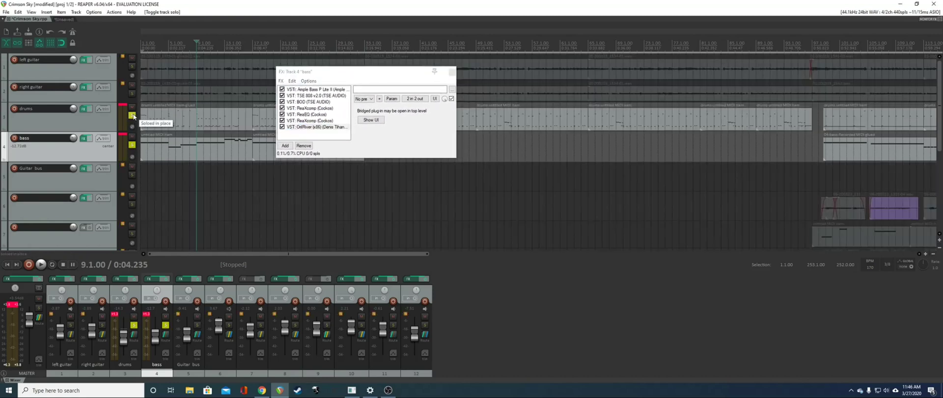
key("space")
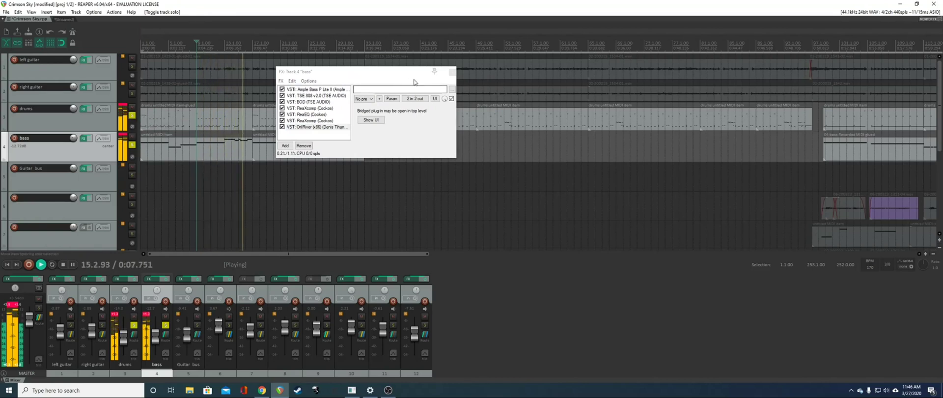
key("space")
- Play the soloed drums and bass from measure 113, within the second bass section
left_click_drag(333, 255, 434, 254)
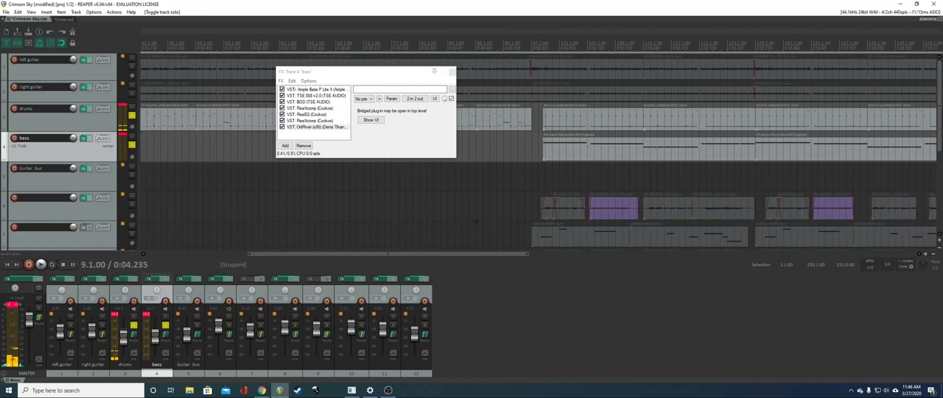
left_click(646, 48)
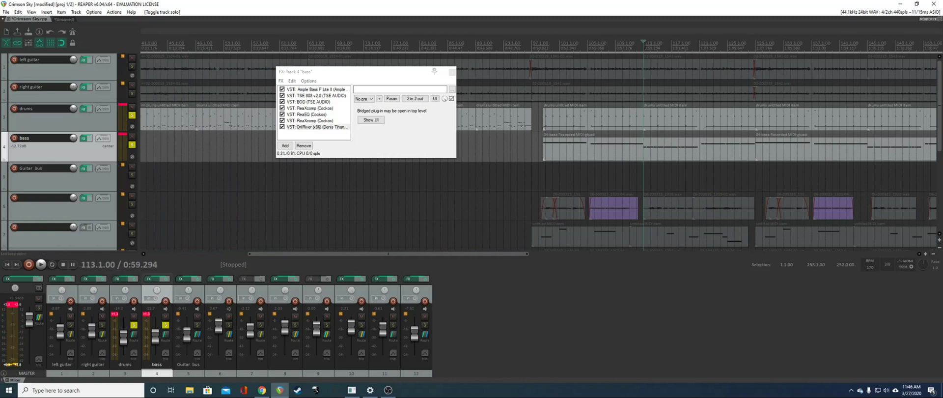
key("space")
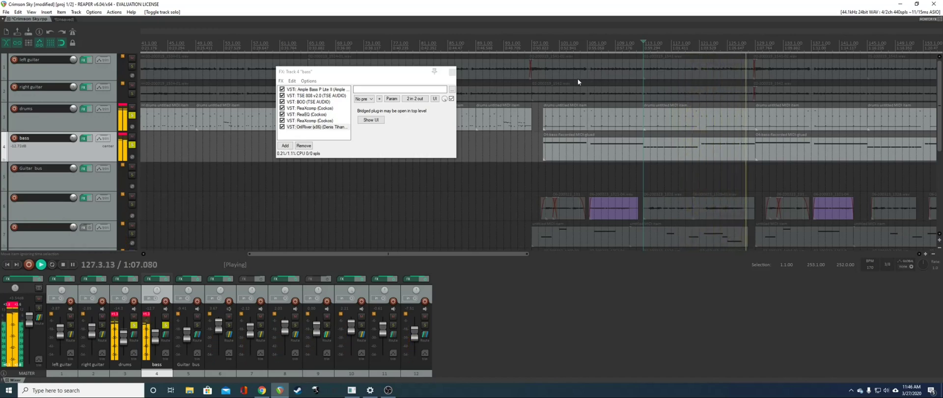
key("space")
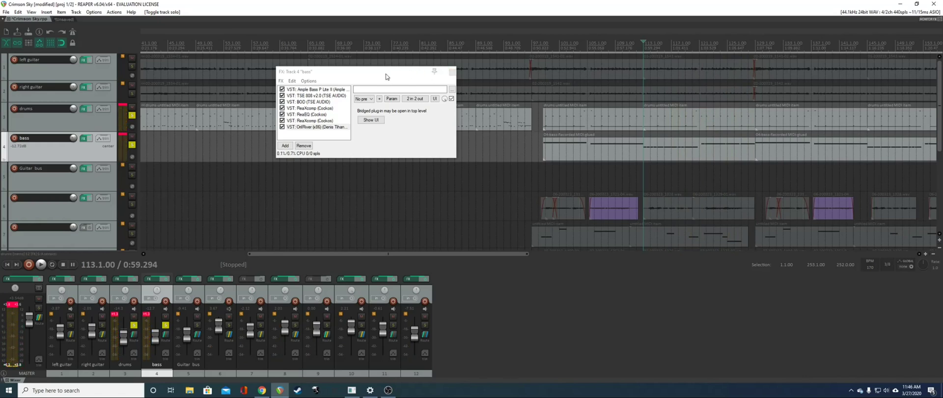
left_click_drag(386, 77, 316, 79)
left_click_drag(393, 254, 291, 254)
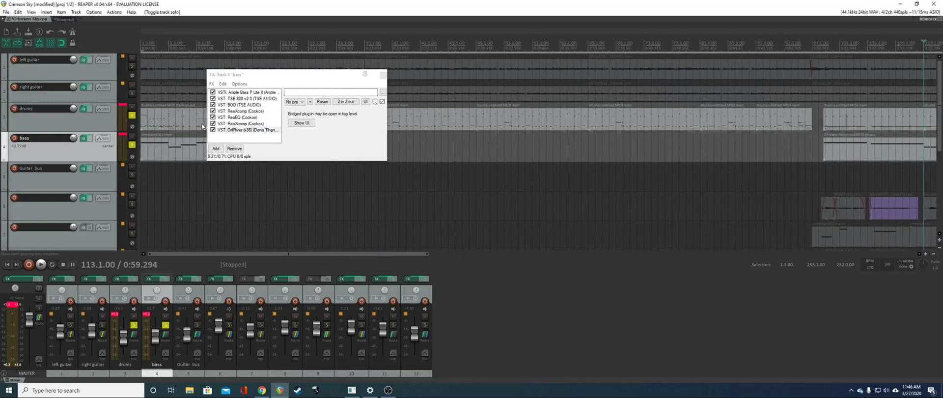
left_click(223, 88)
left_click(241, 111)
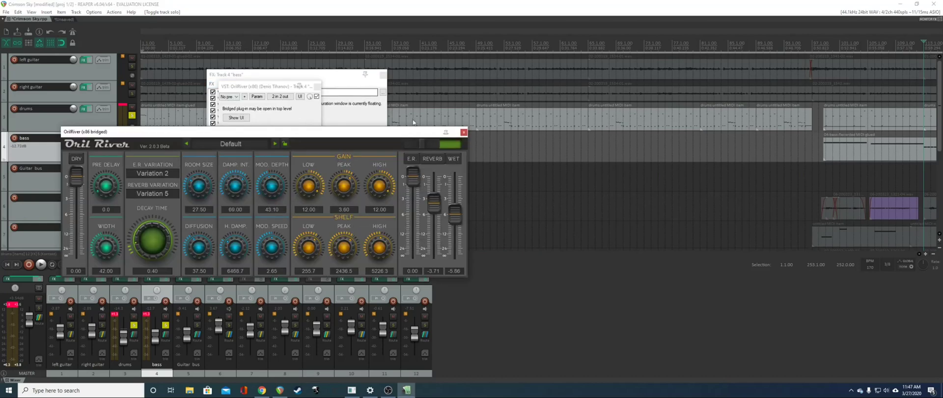
left_click(464, 133)
left_click(317, 87)
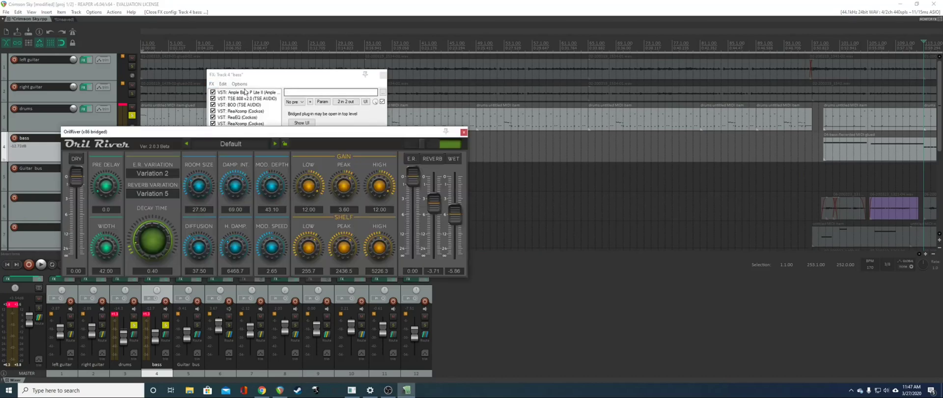
left_click(464, 132)
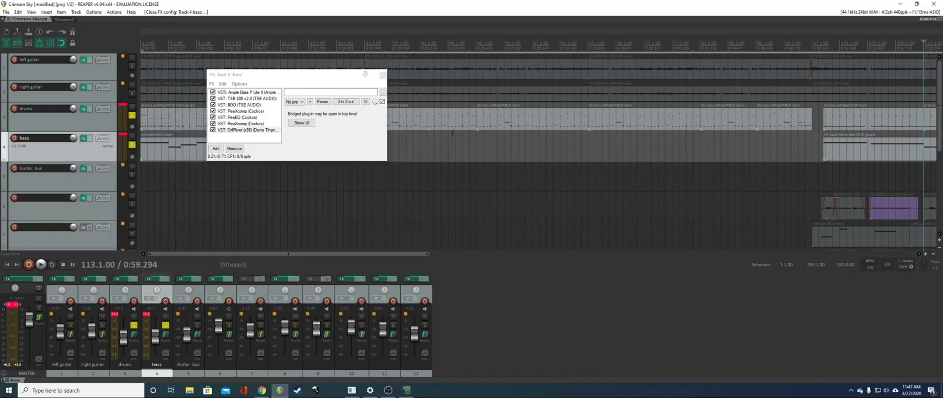
- Browse the saved FX chains for the bass track, select Bass 1.RfxChain, and close the file dialog without loading it
left_click(211, 84)
left_click(240, 113)
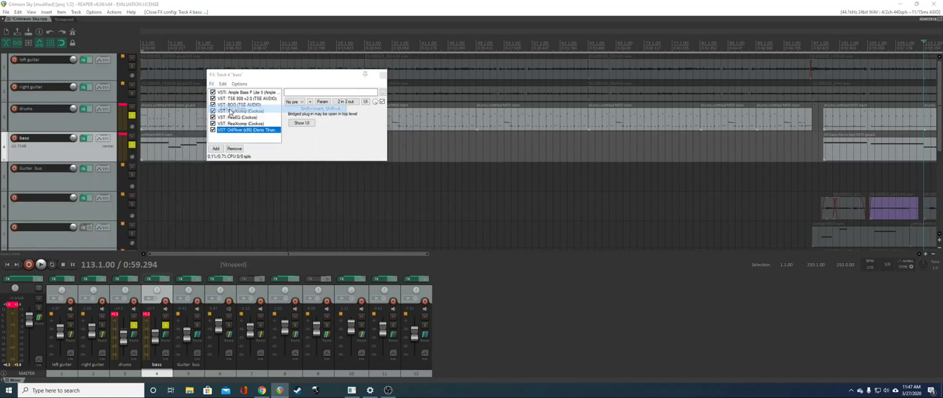
left_click(295, 141)
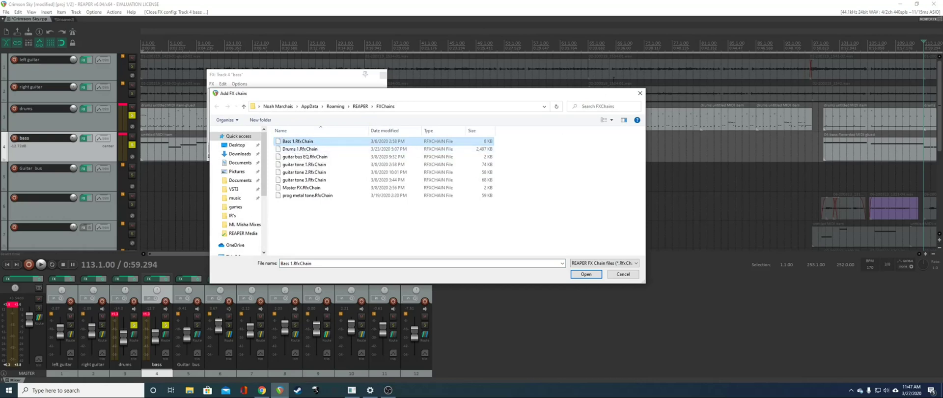
left_click(642, 96)
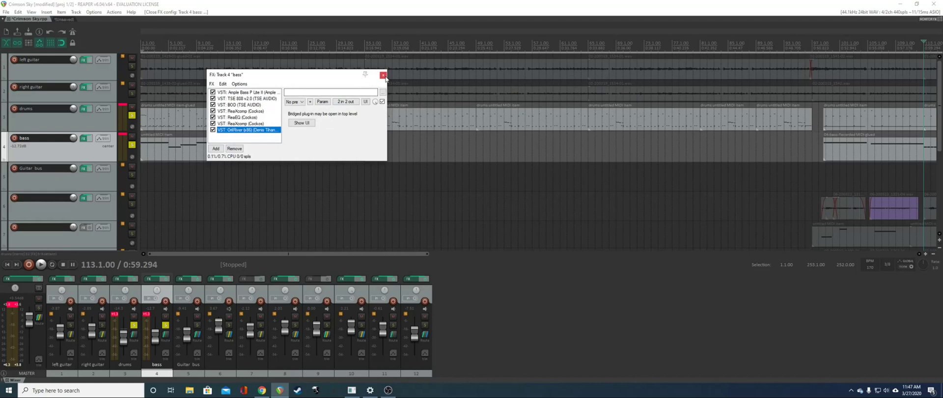
left_click(252, 98)
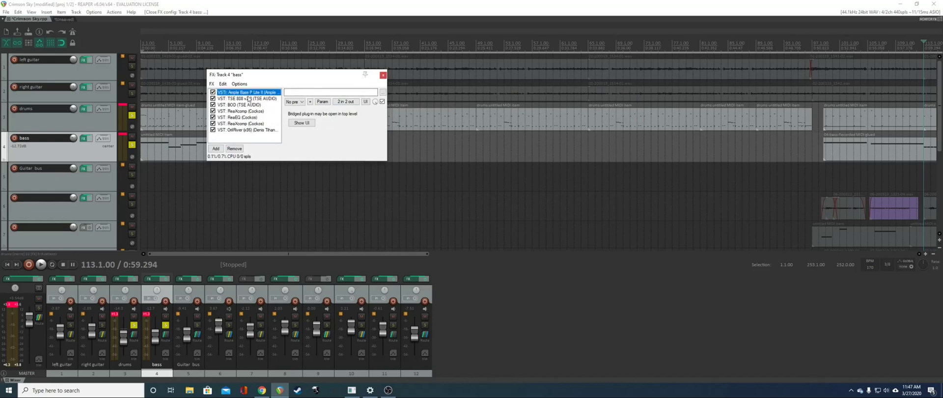
- Look through the bass chain's BOD, first ReaXcomp, ReaEQ and OrilRiver settings, returning to Ample Bass with the reverb window closed
left_click(249, 104)
left_click(248, 111)
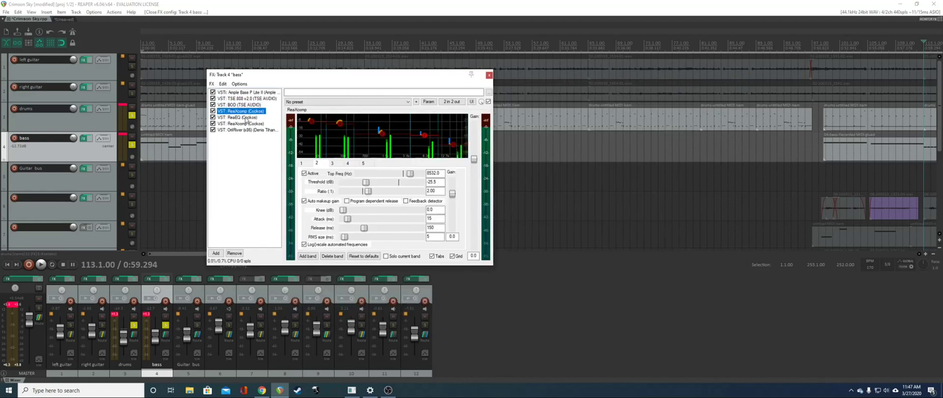
left_click(244, 118)
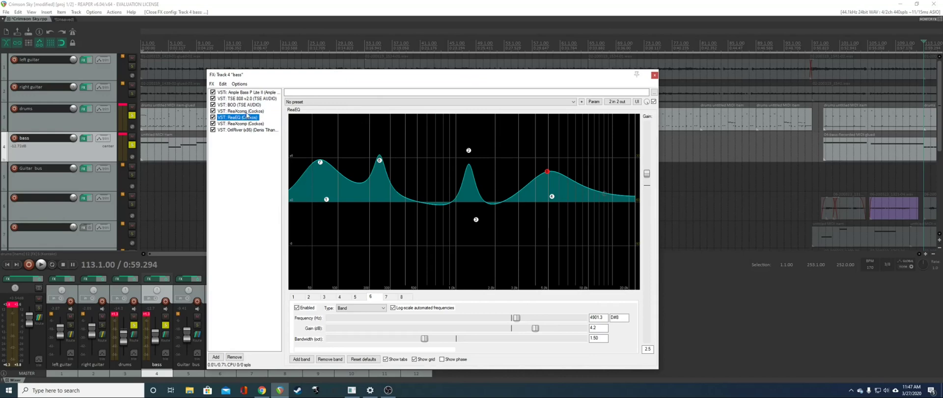
left_click(248, 129)
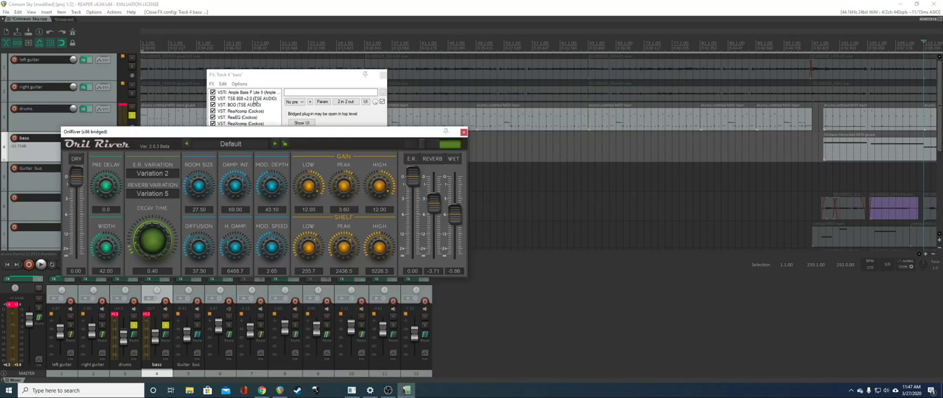
left_click(248, 93)
left_click(464, 131)
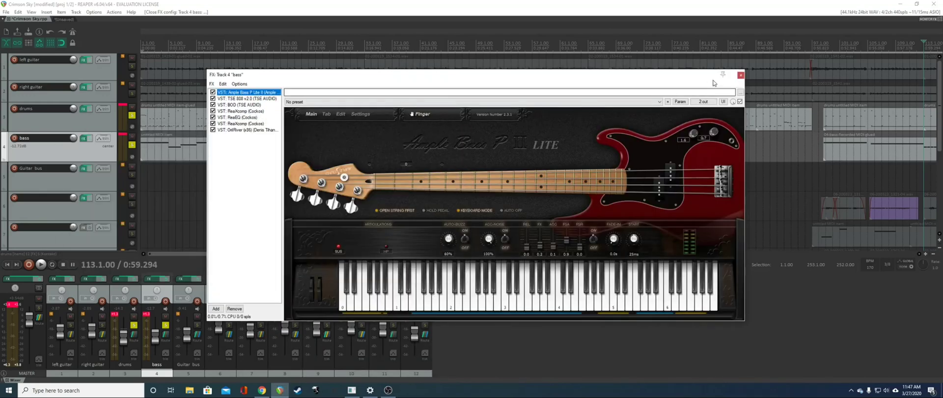
- Show every plugin of the bass chain in order from Ample Bass to OrilRiver, and close the reverb window
left_click(241, 97)
left_click(241, 92)
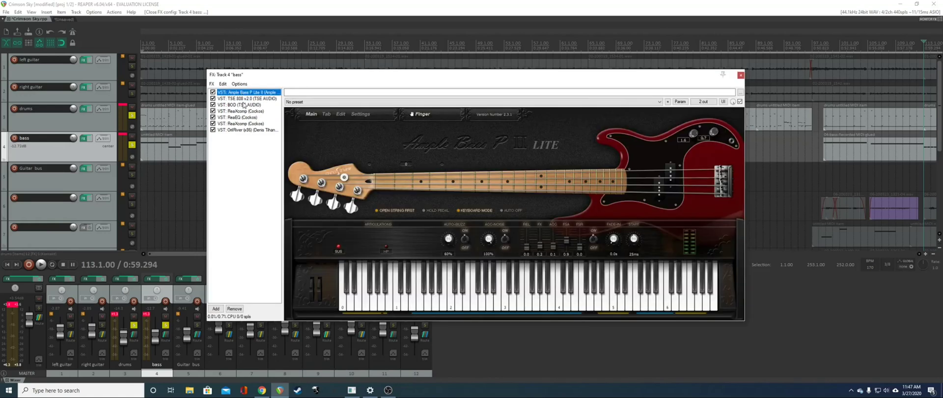
left_click(241, 98)
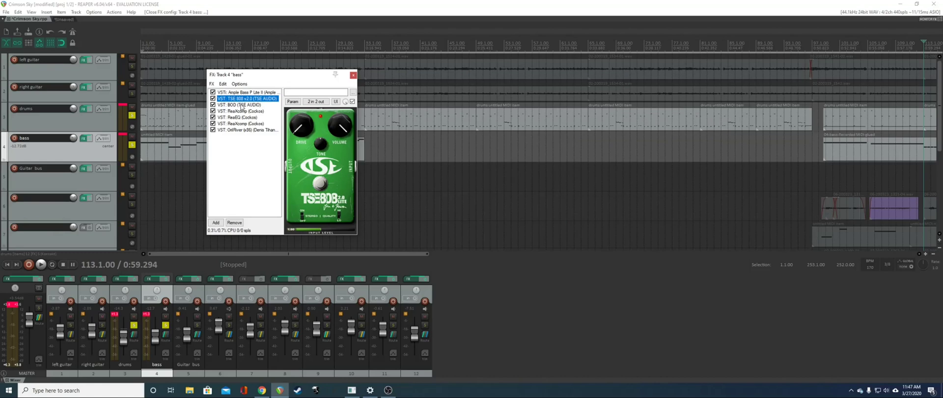
left_click(241, 105)
left_click(242, 111)
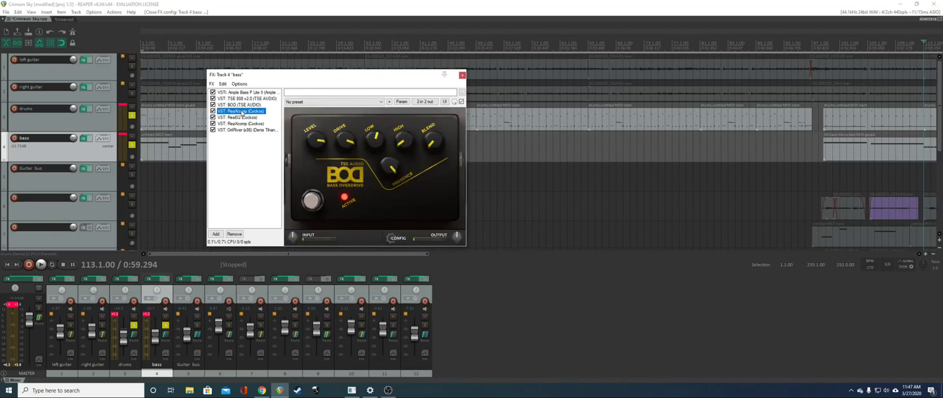
left_click(241, 118)
left_click(240, 124)
left_click(240, 129)
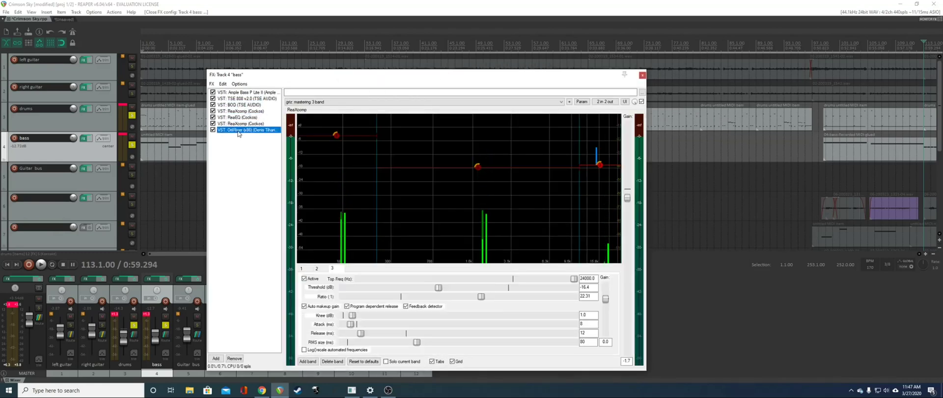
left_click(463, 133)
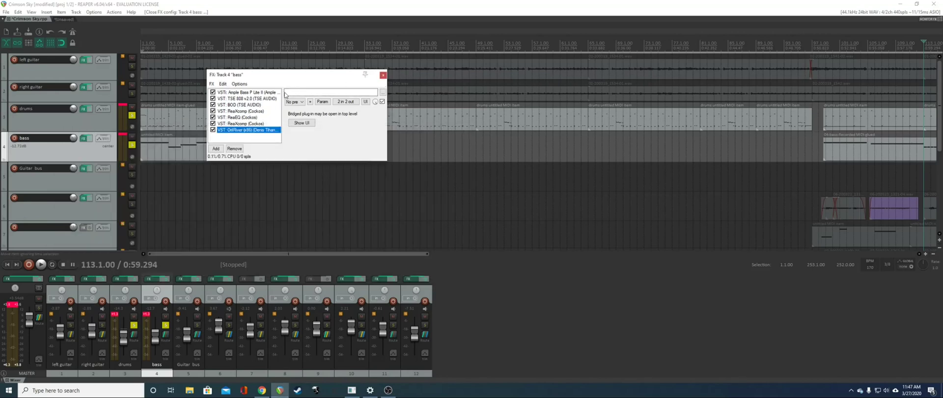
- Review the ReaEQ curve and the TSE 808 and BOD overdrive pedals, ending on the Ample Bass instrument
left_click(238, 119)
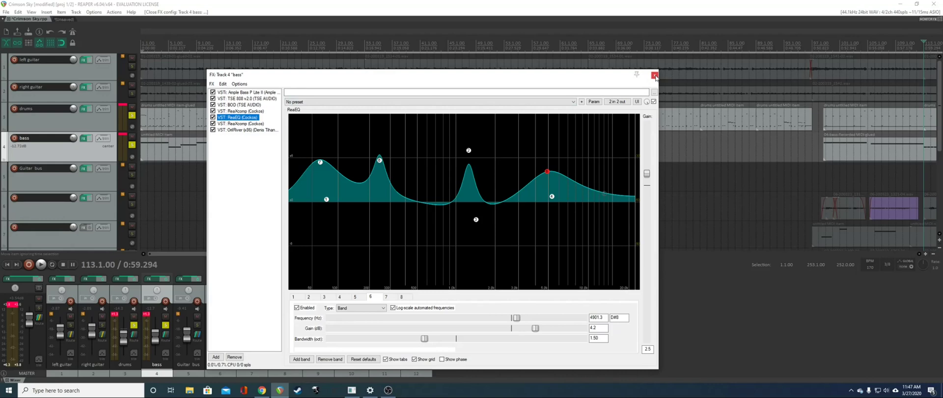
left_click(246, 93)
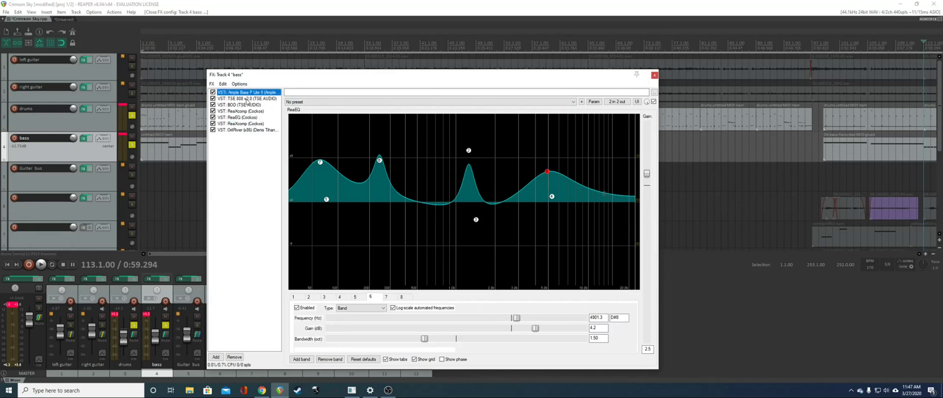
left_click(248, 98)
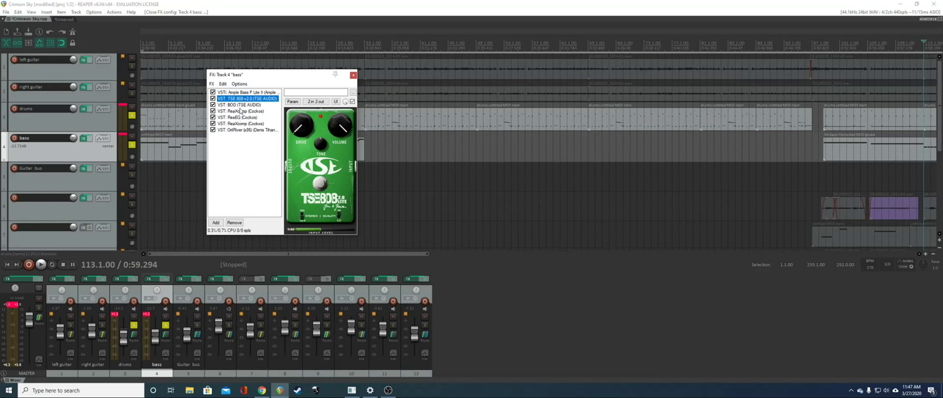
left_click(240, 112)
left_click(241, 105)
left_click(241, 99)
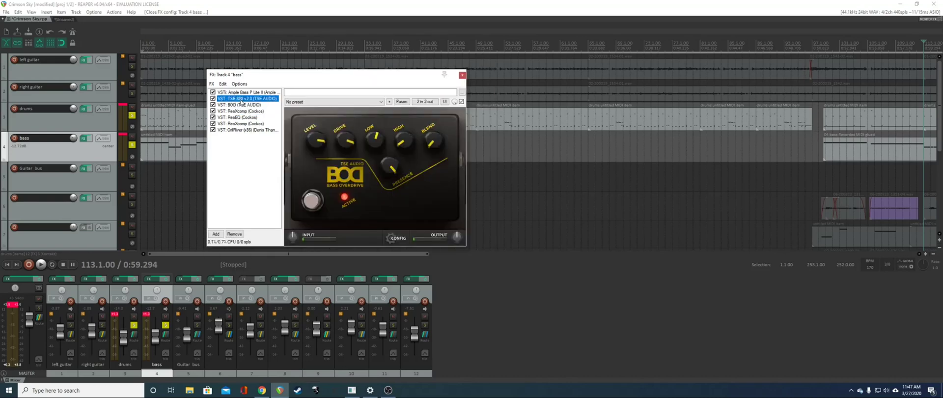
left_click(244, 93)
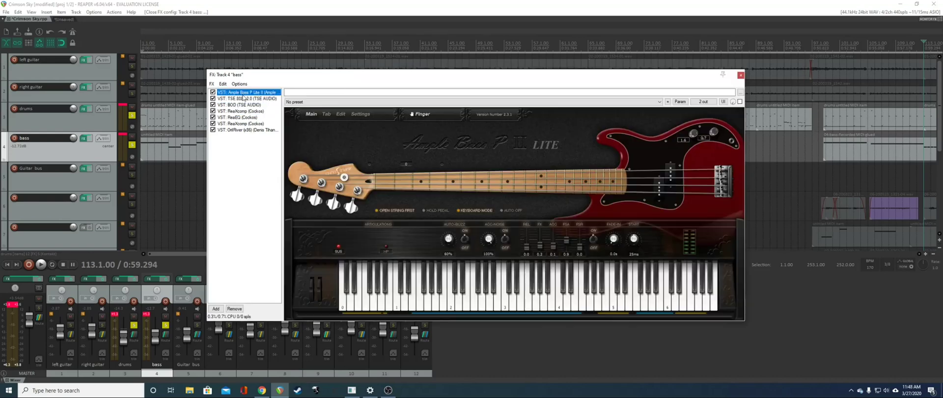
- Examine the OrilRiver reverb, the second ReaXcomp, ReaEQ and the first ReaXcomp, dismissing the band options without changing any
left_click(246, 130)
left_click(242, 124)
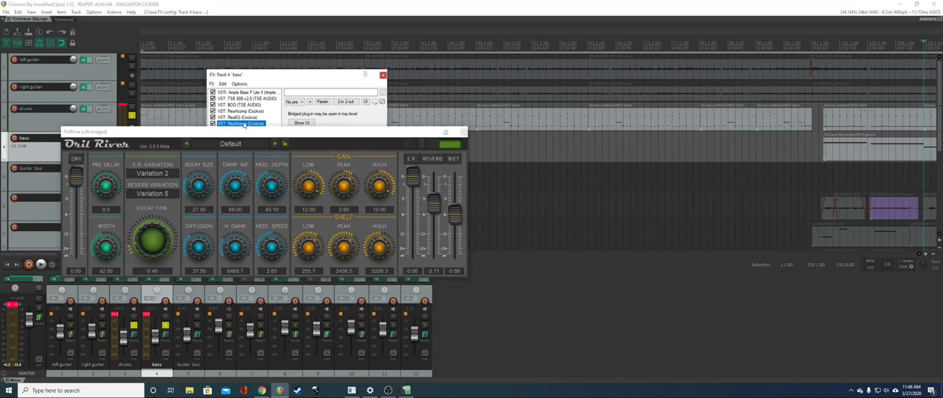
left_click(463, 132)
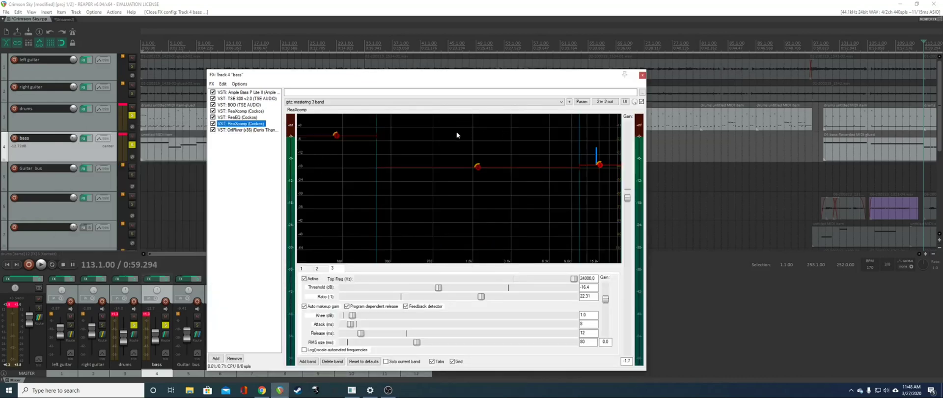
left_click(250, 117)
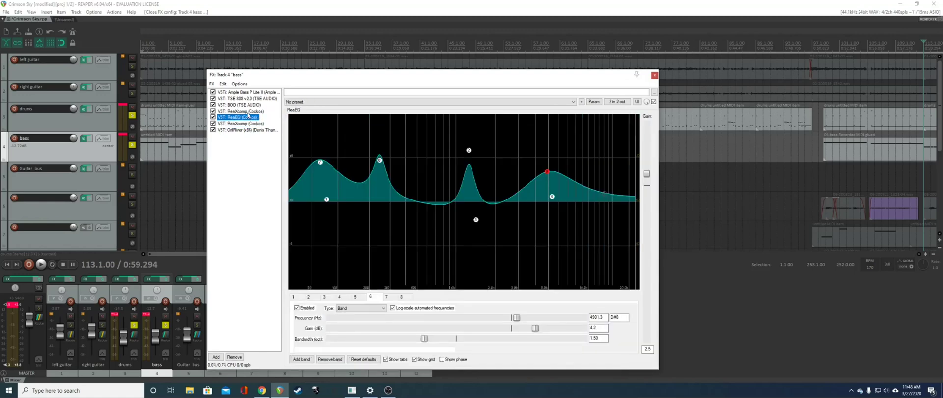
key("Up")
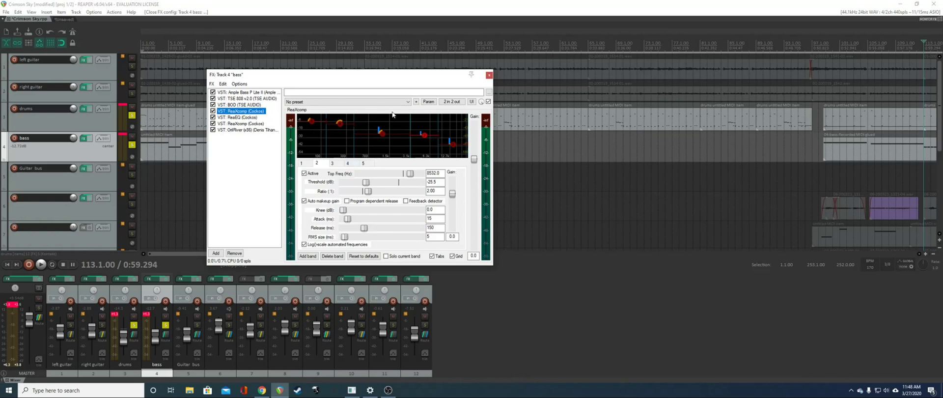
right_click(362, 128)
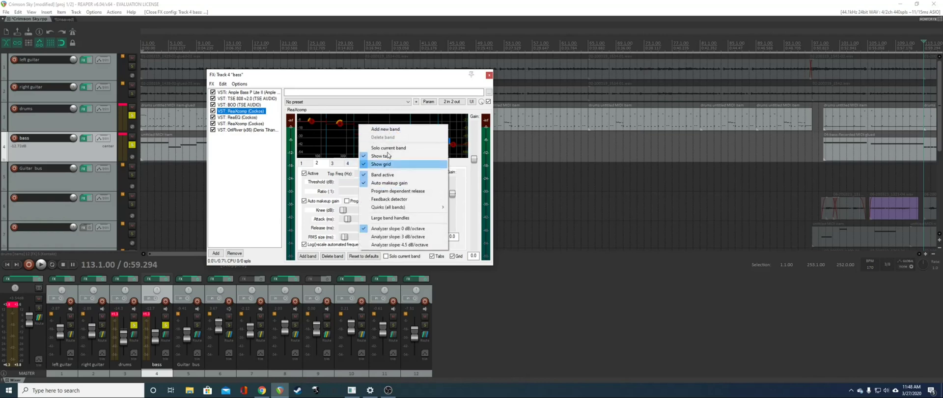
left_click(376, 86)
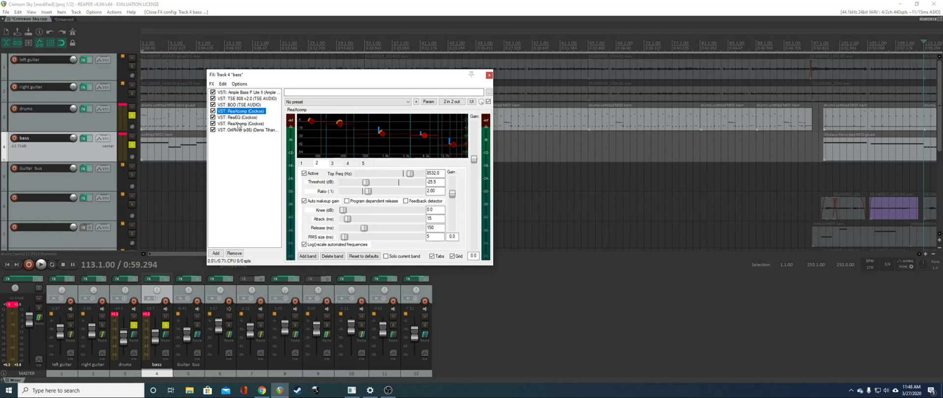
left_click(244, 146)
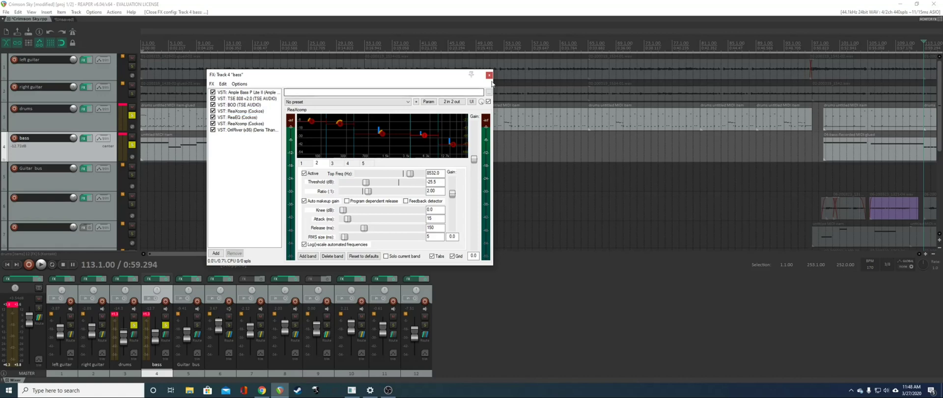
- Display the Ample Bass instrument and play the soloed drums and bass briefly from measure 1
left_click(254, 94)
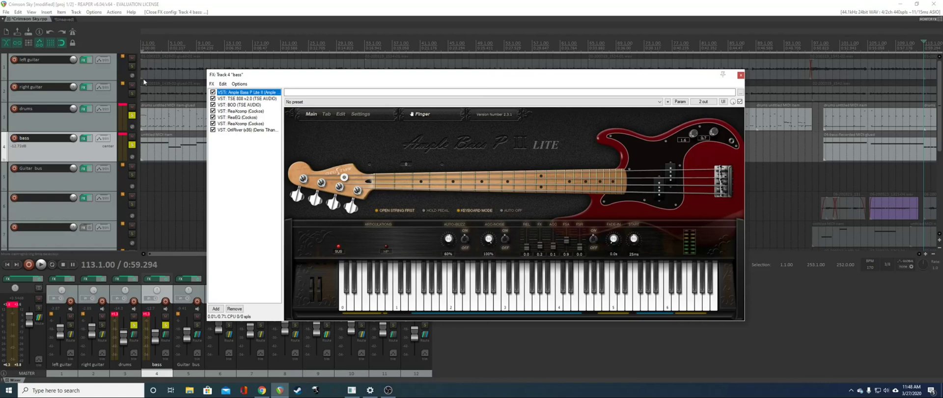
left_click(144, 51)
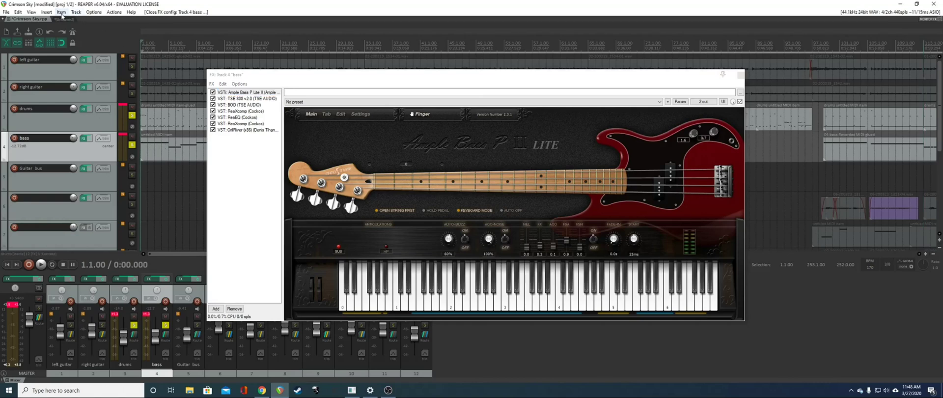
left_click(61, 12)
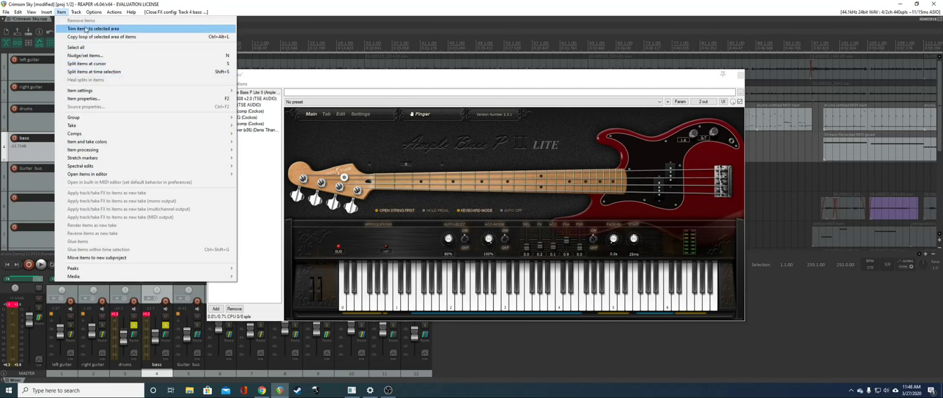
mouse_move(44, 13)
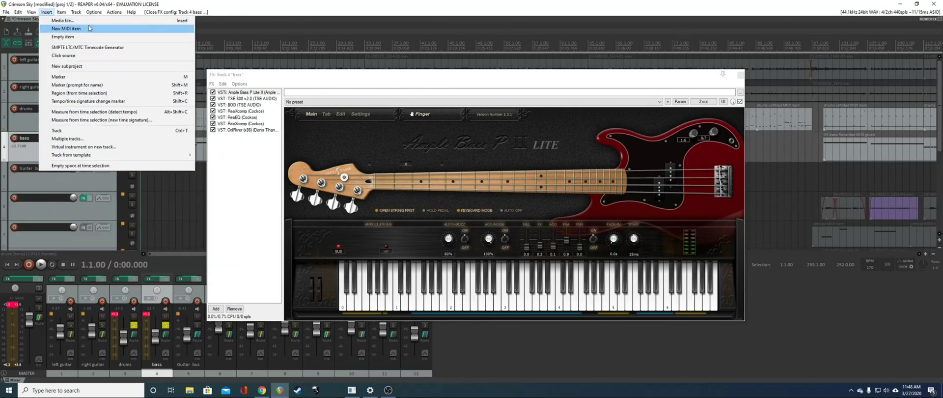
left_click(196, 9)
mouse_move(364, 297)
left_mouse_down()
mouse_move(568, 299)
mouse_move(393, 297)
left_mouse_up()
key("space")
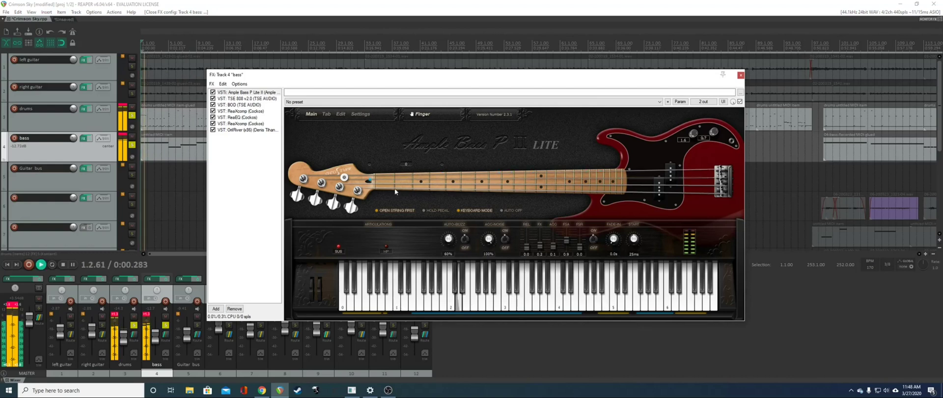
key("space")
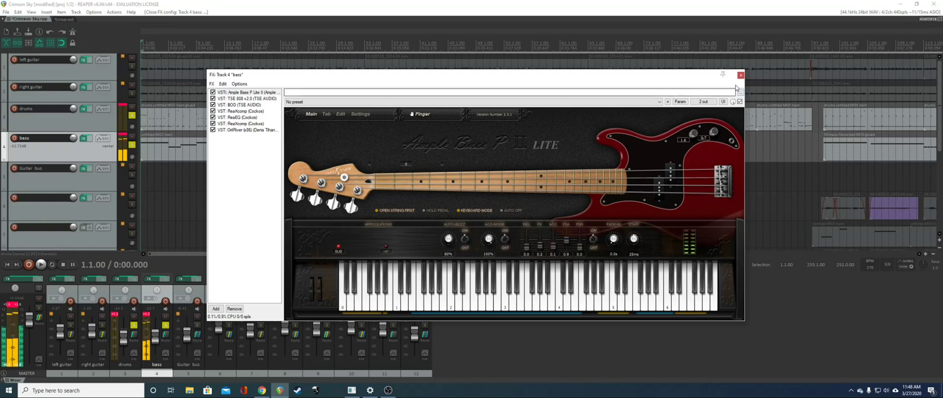
- Add the Pitchproof pitch shifter at the end of the bass FX chain and set its pitch to -12
left_click(236, 150)
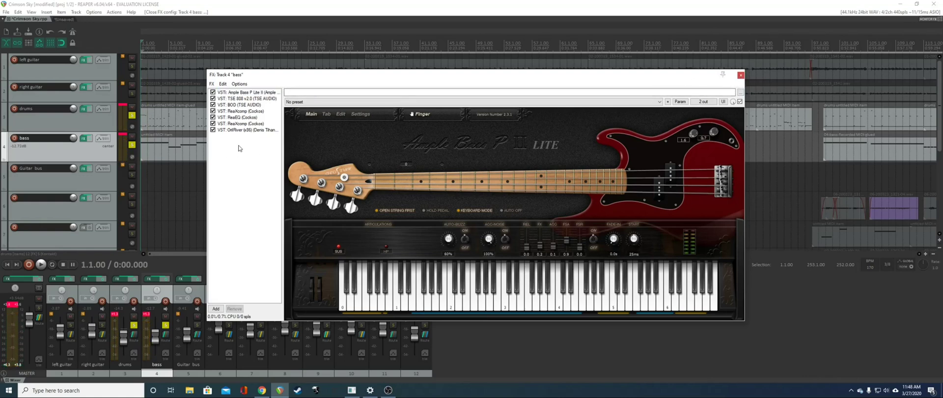
right_click(236, 147)
left_click(246, 152)
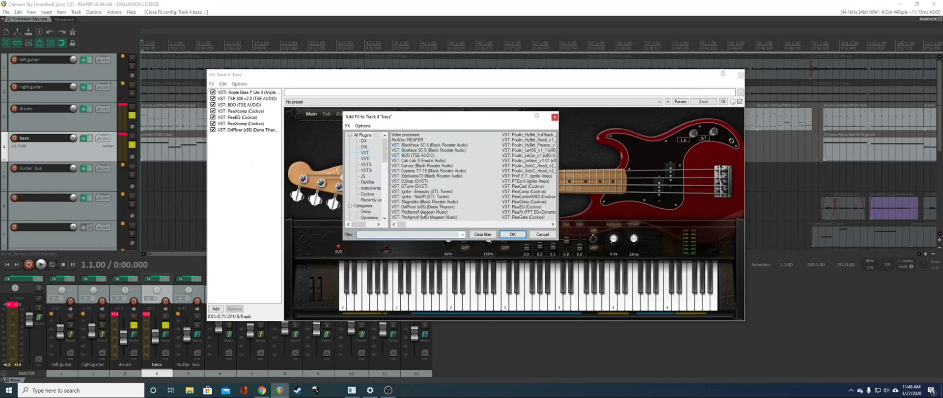
left_click(423, 213)
double_click(423, 214)
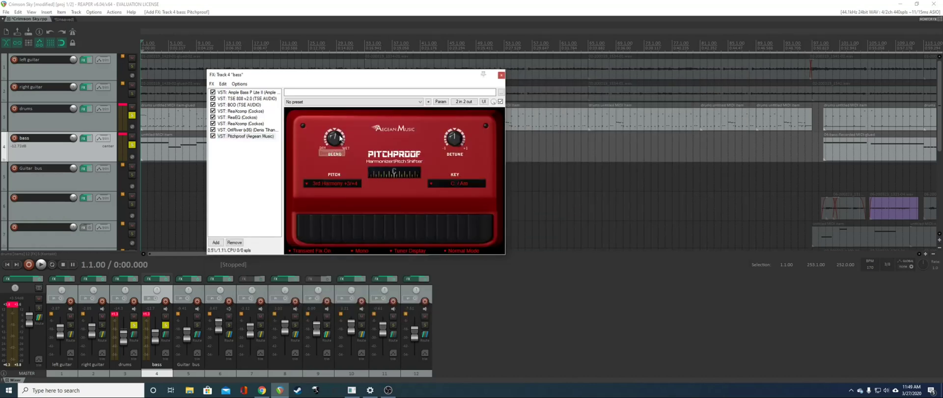
left_click(332, 184)
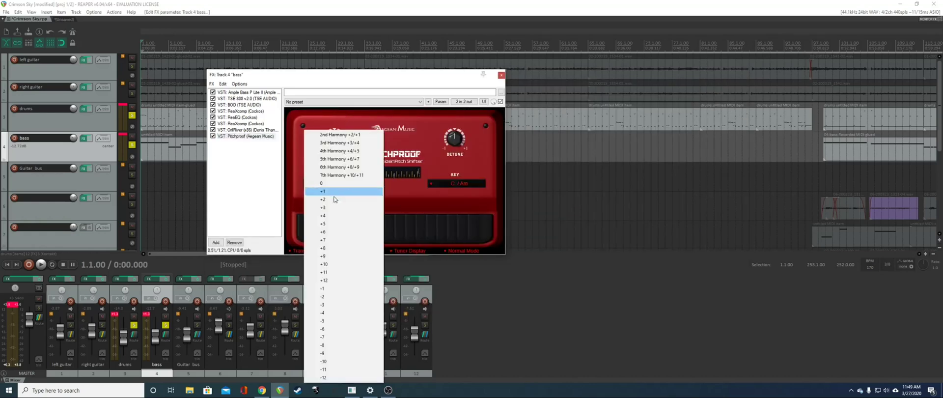
left_click(338, 379)
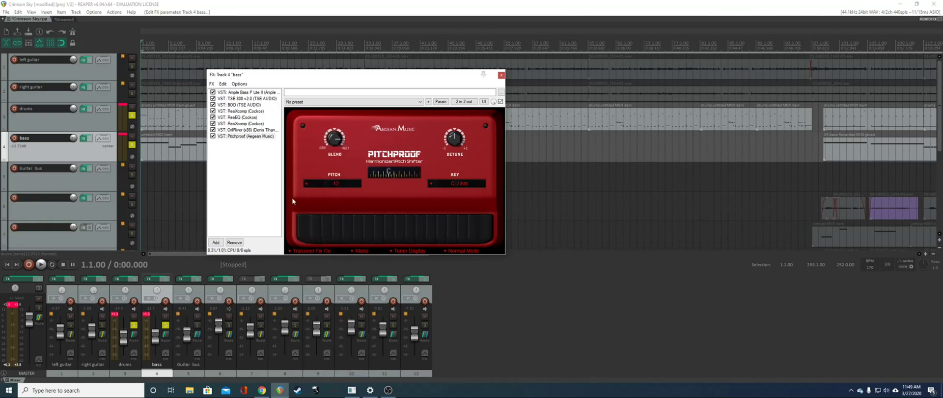
- Remove Pitchproof from the bass FX chain and close the OrilRiver window
left_click(249, 136)
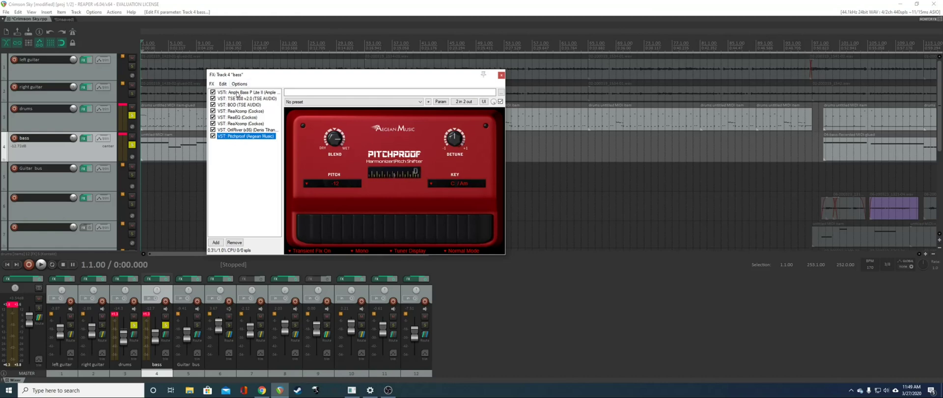
key("Delete")
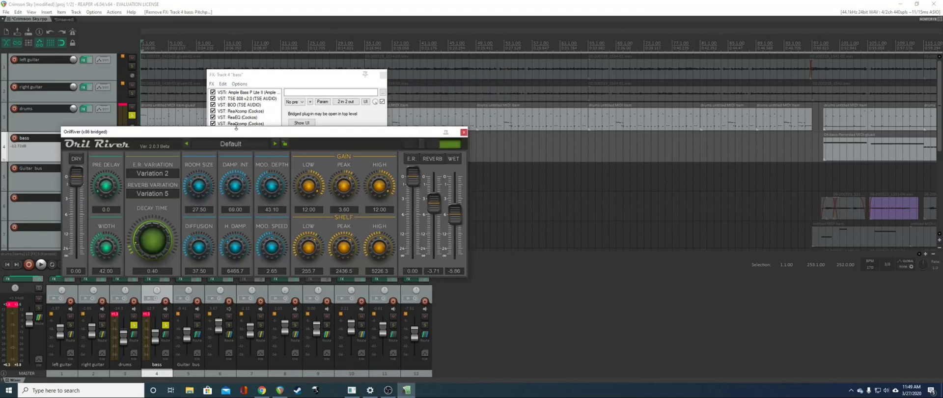
left_click(463, 132)
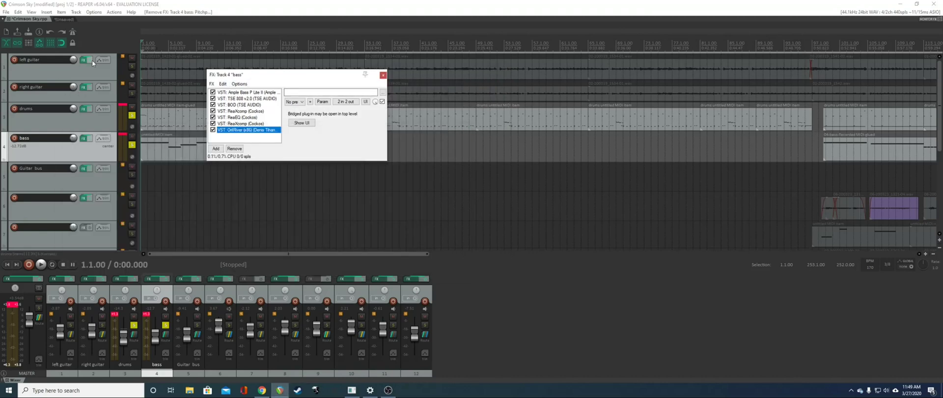
- Solo the left and right guitar tracks alongside the drums and bass and play briefly from measure 1
left_click(132, 93)
left_click(133, 67)
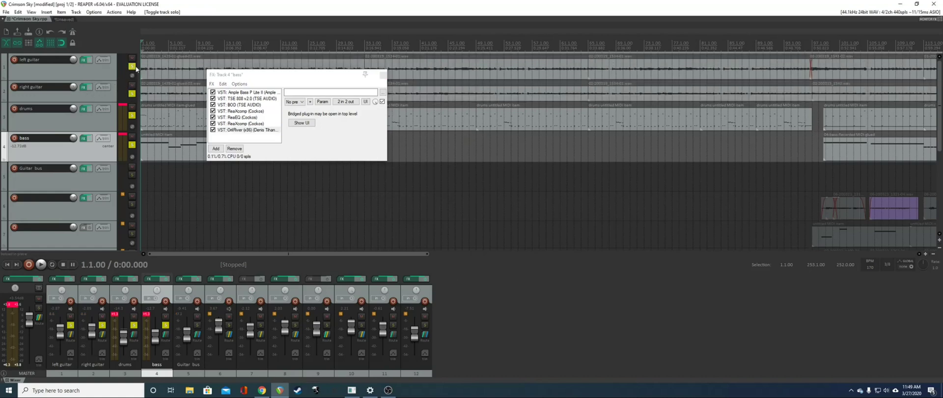
key("space")
key("space")
- Unsolo the drums and bass tracks and play only the two guitar tracks briefly from measure 1
left_click(131, 115)
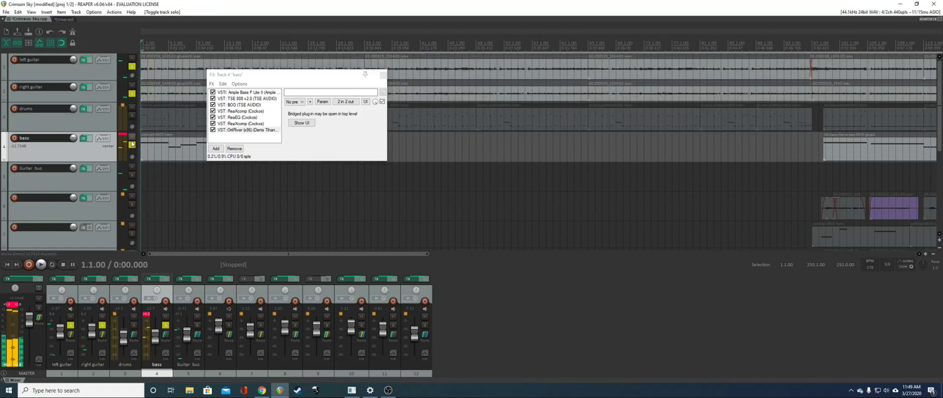
left_click(132, 144)
key("space")
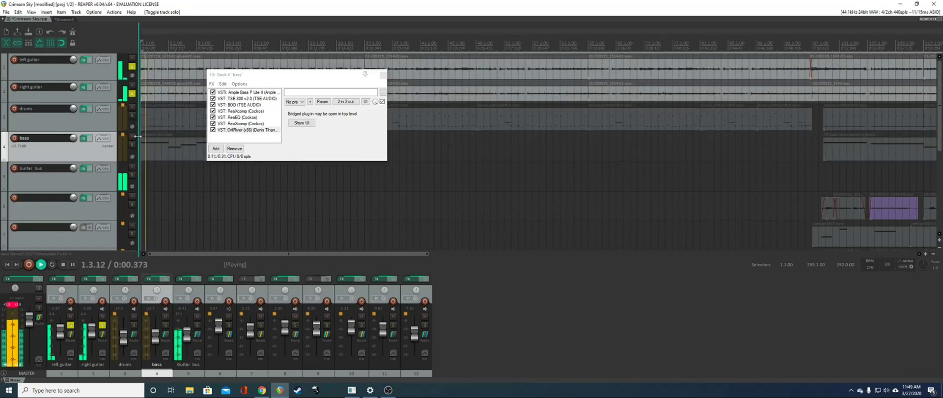
key("space")
- Unsolo both guitar tracks and play the full mix briefly from measure 1
left_click(132, 93)
left_click(133, 66)
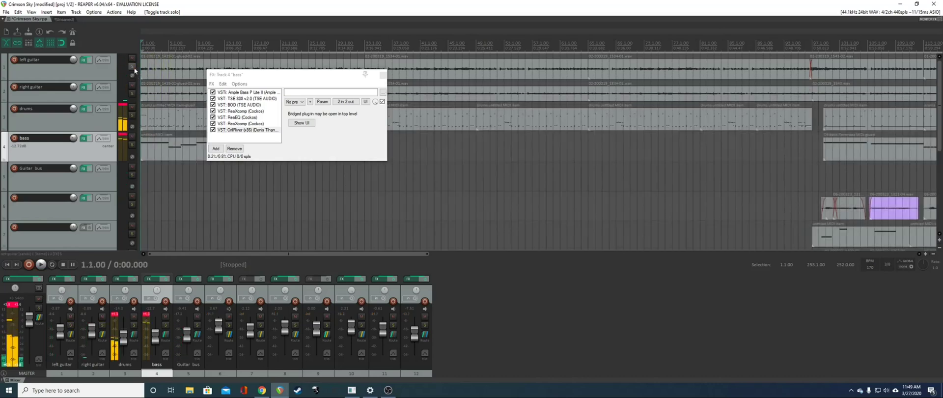
key("space")
key("space")
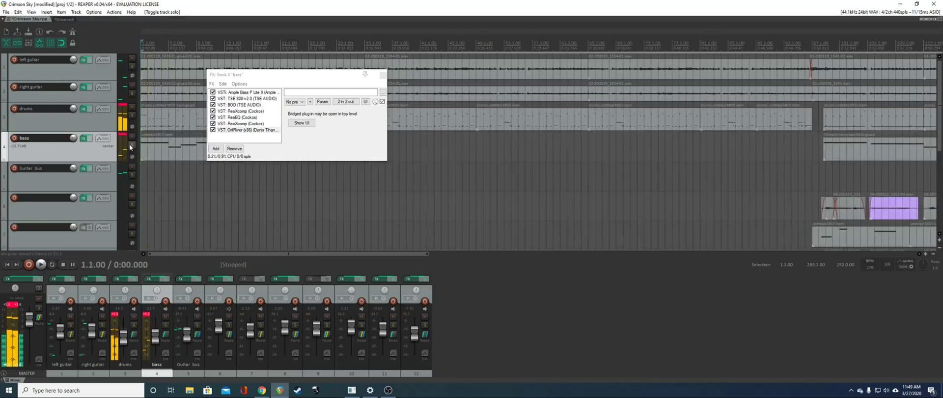
- Solo the bass track and play it alone briefly from measure 1
left_click(133, 145)
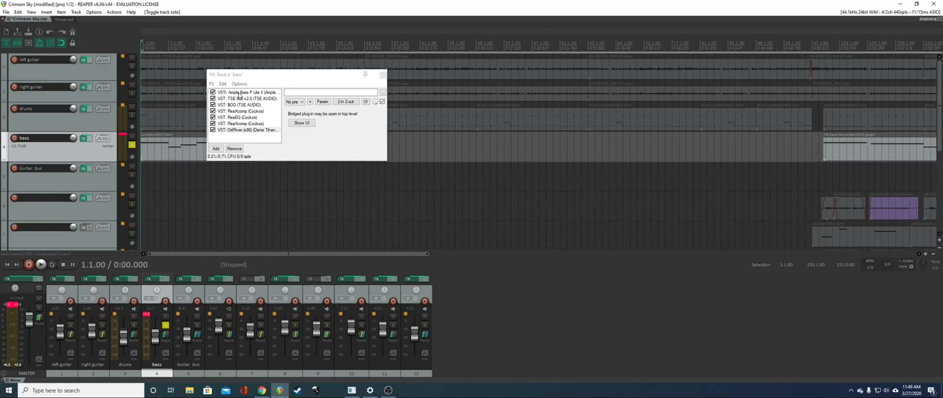
key("space")
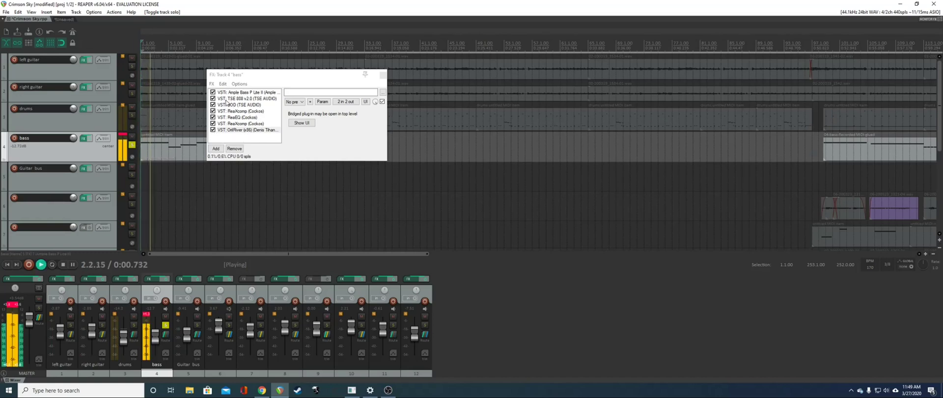
key("space")
- Bypass and re-enable the Ample Bass instrument, and move the bass FX window clear of the first bass items
left_click(214, 93)
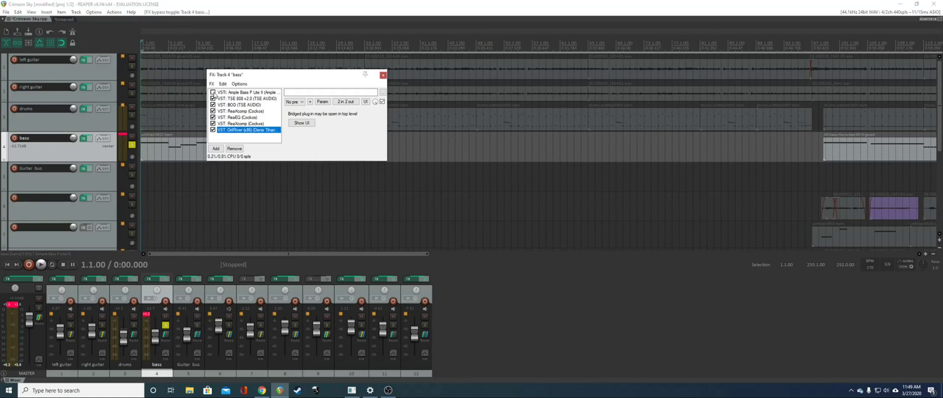
left_click(214, 93)
left_click_drag(328, 76, 574, 114)
- Select the first MIDI item on the bass track, dismiss its item options unchanged, and close the bass FX window
left_click(158, 143)
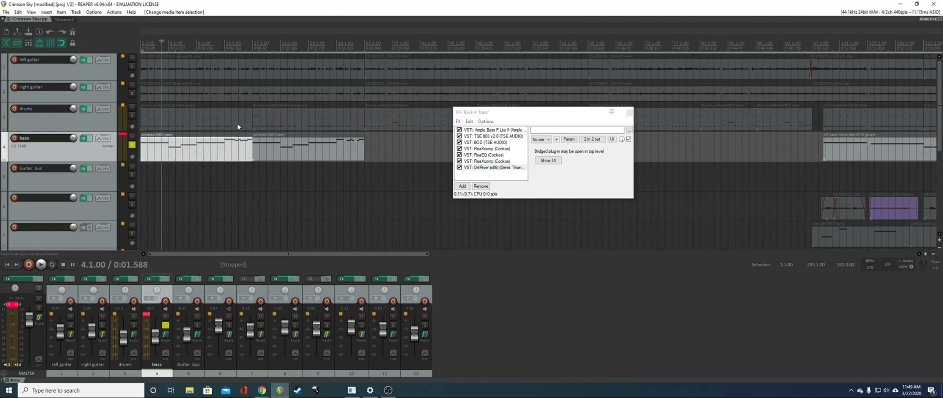
key("space")
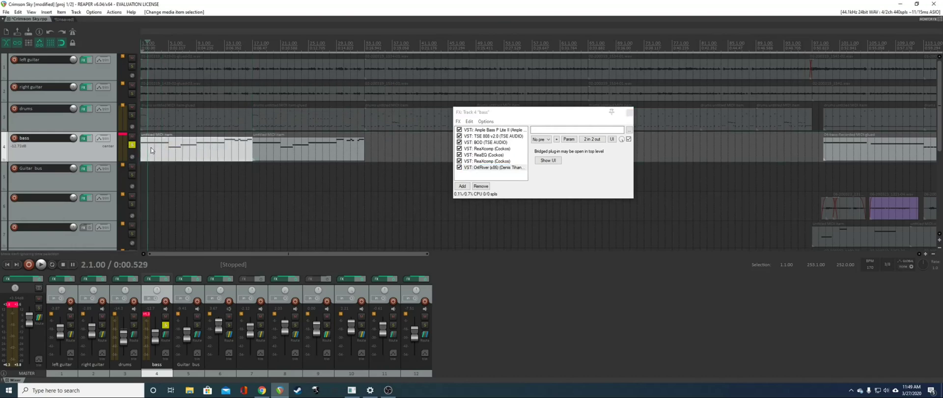
right_click(154, 152)
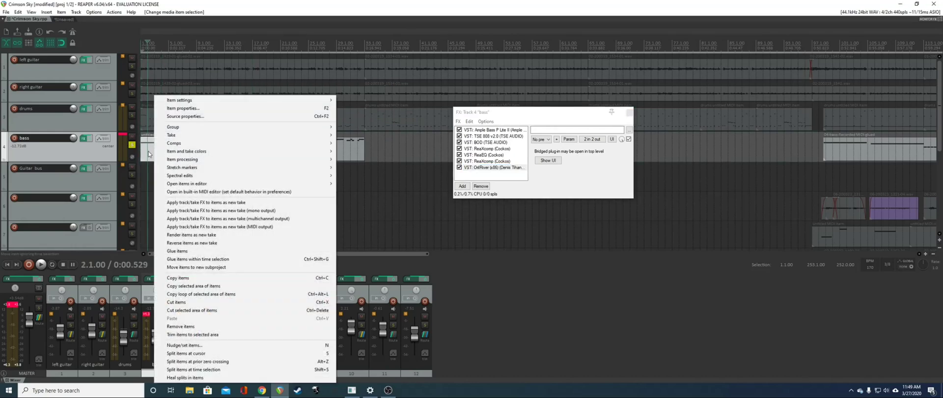
left_click(148, 152)
left_click(629, 113)
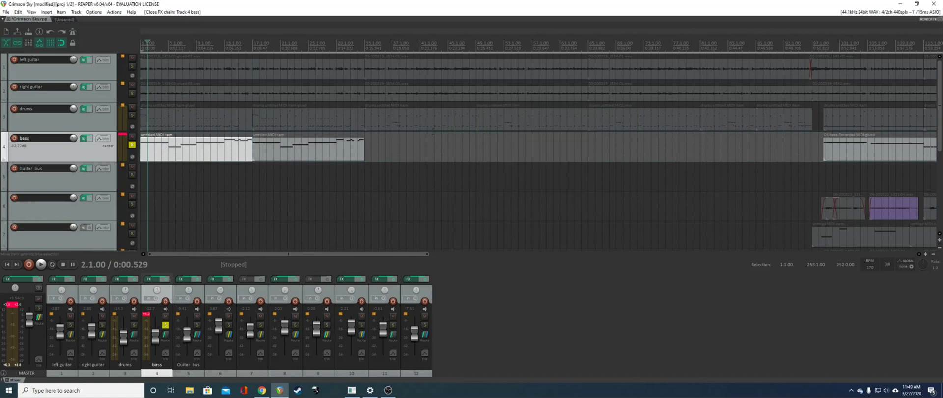
left_click(213, 151)
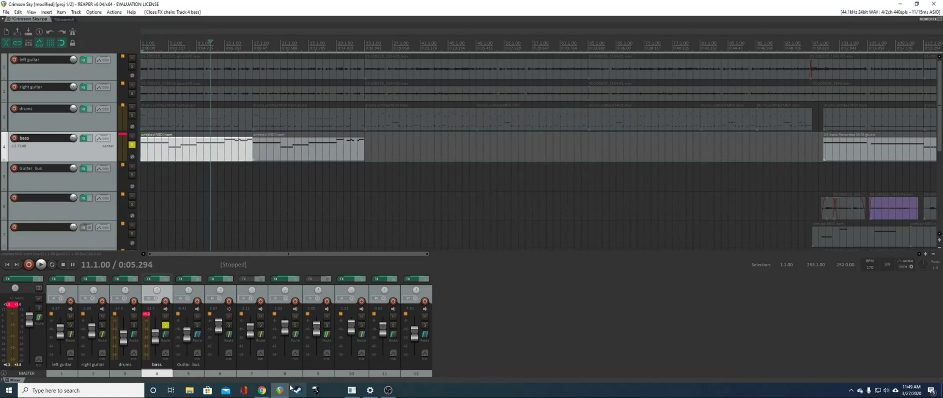
right_click(199, 151)
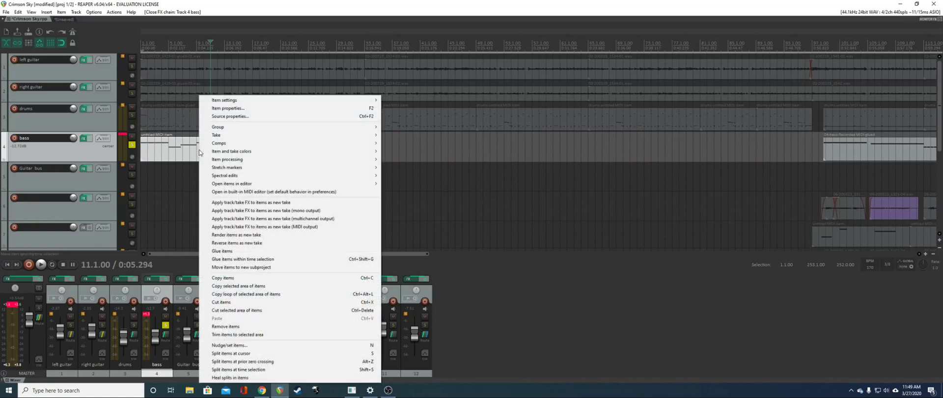
left_click(191, 153)
- Return the edit cursor to measure 1 and play the soloed bass briefly
left_click(143, 143)
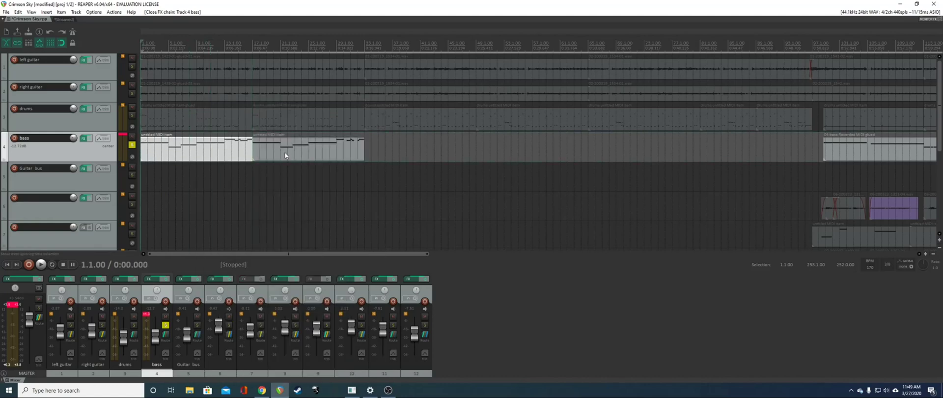
key("space")
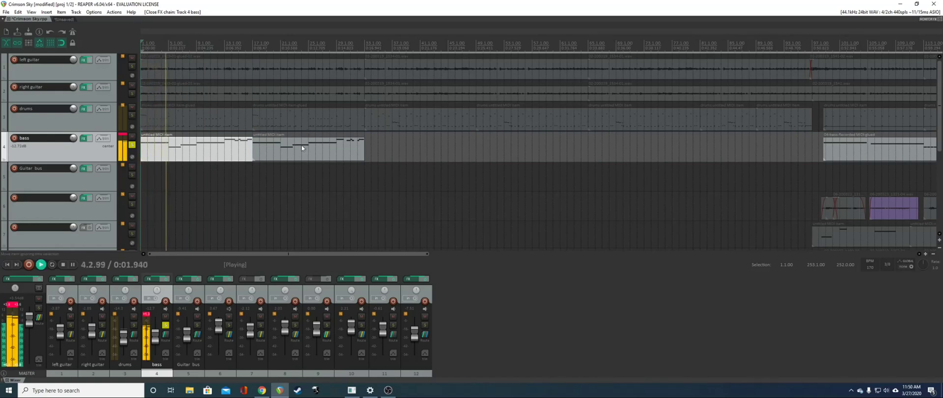
key("space")
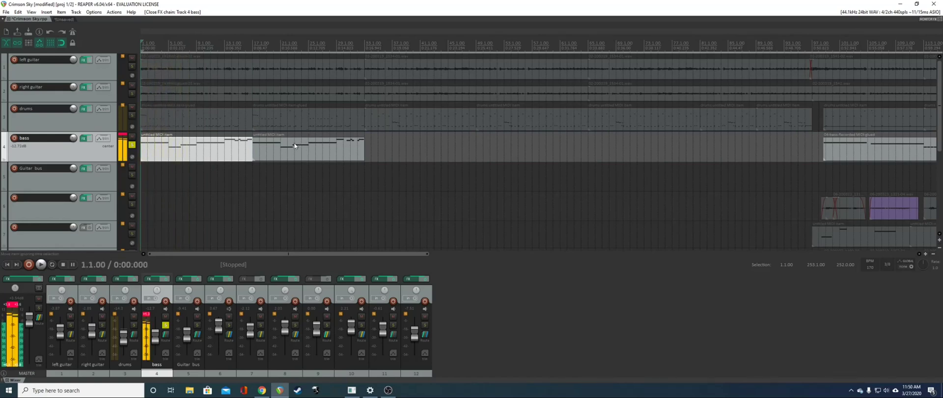